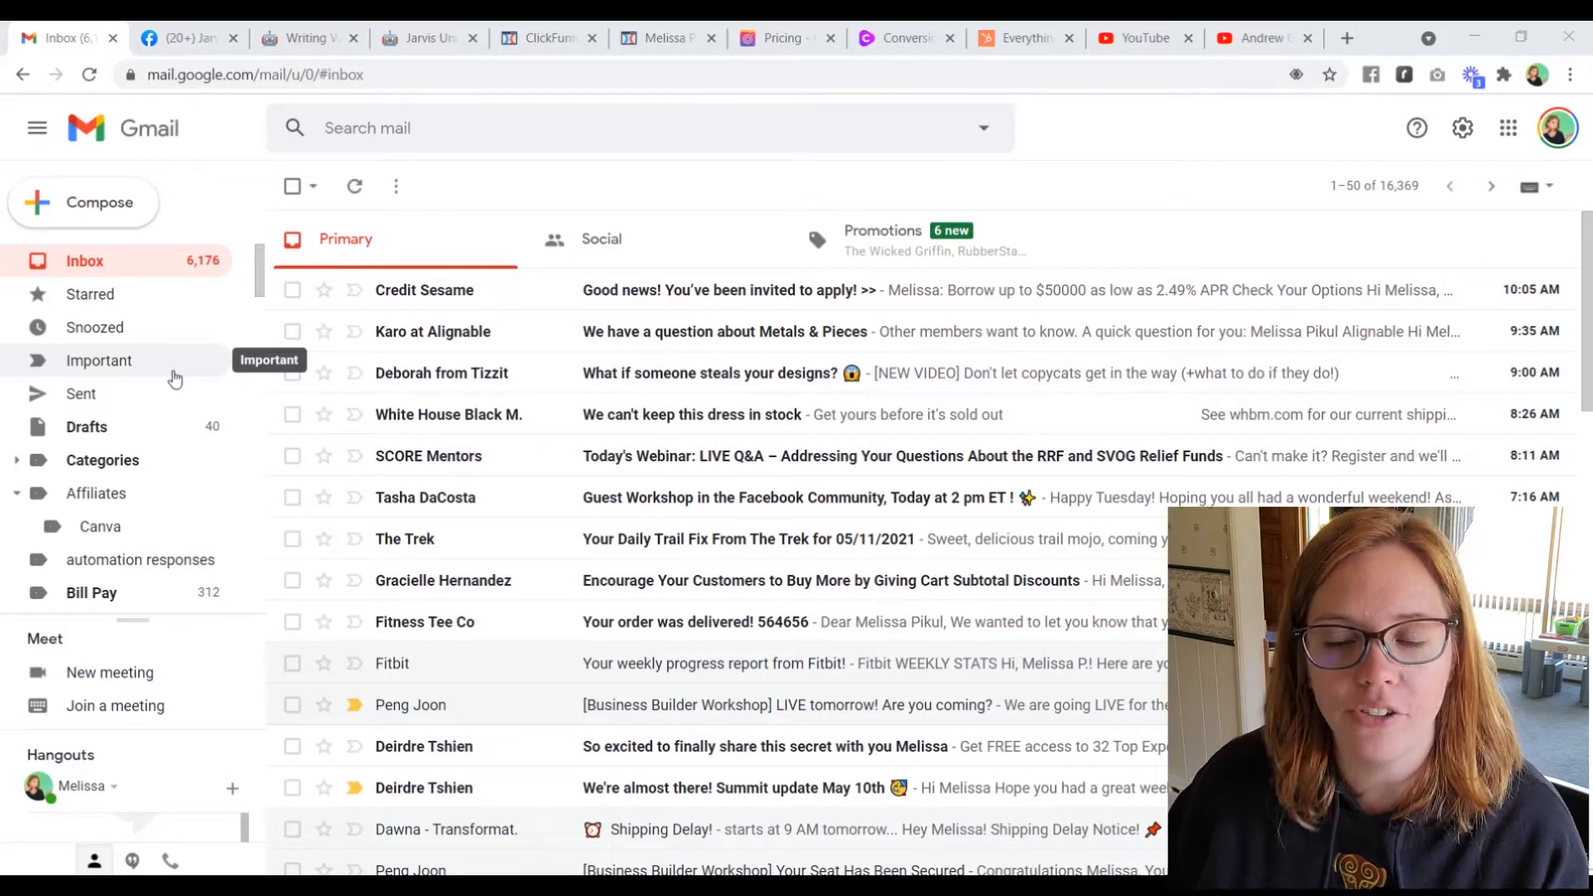
# Create a new top-level mail label named "Secret Weapon".
pyautogui.scroll(-15, 177, 308)
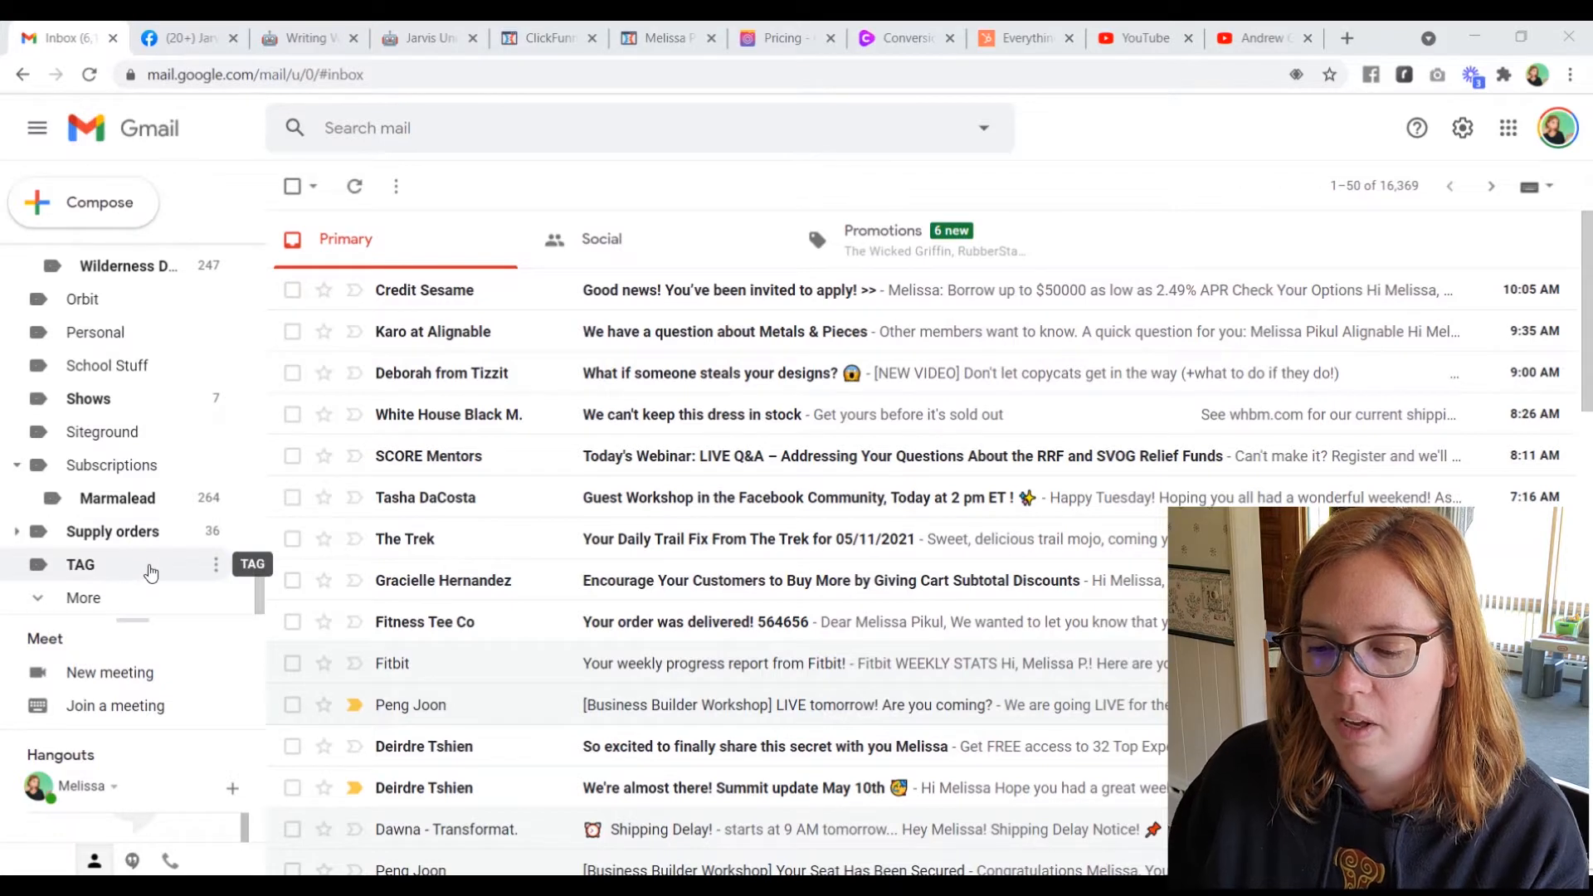
pyautogui.click(116, 599)
pyautogui.scroll(-4, 132, 503)
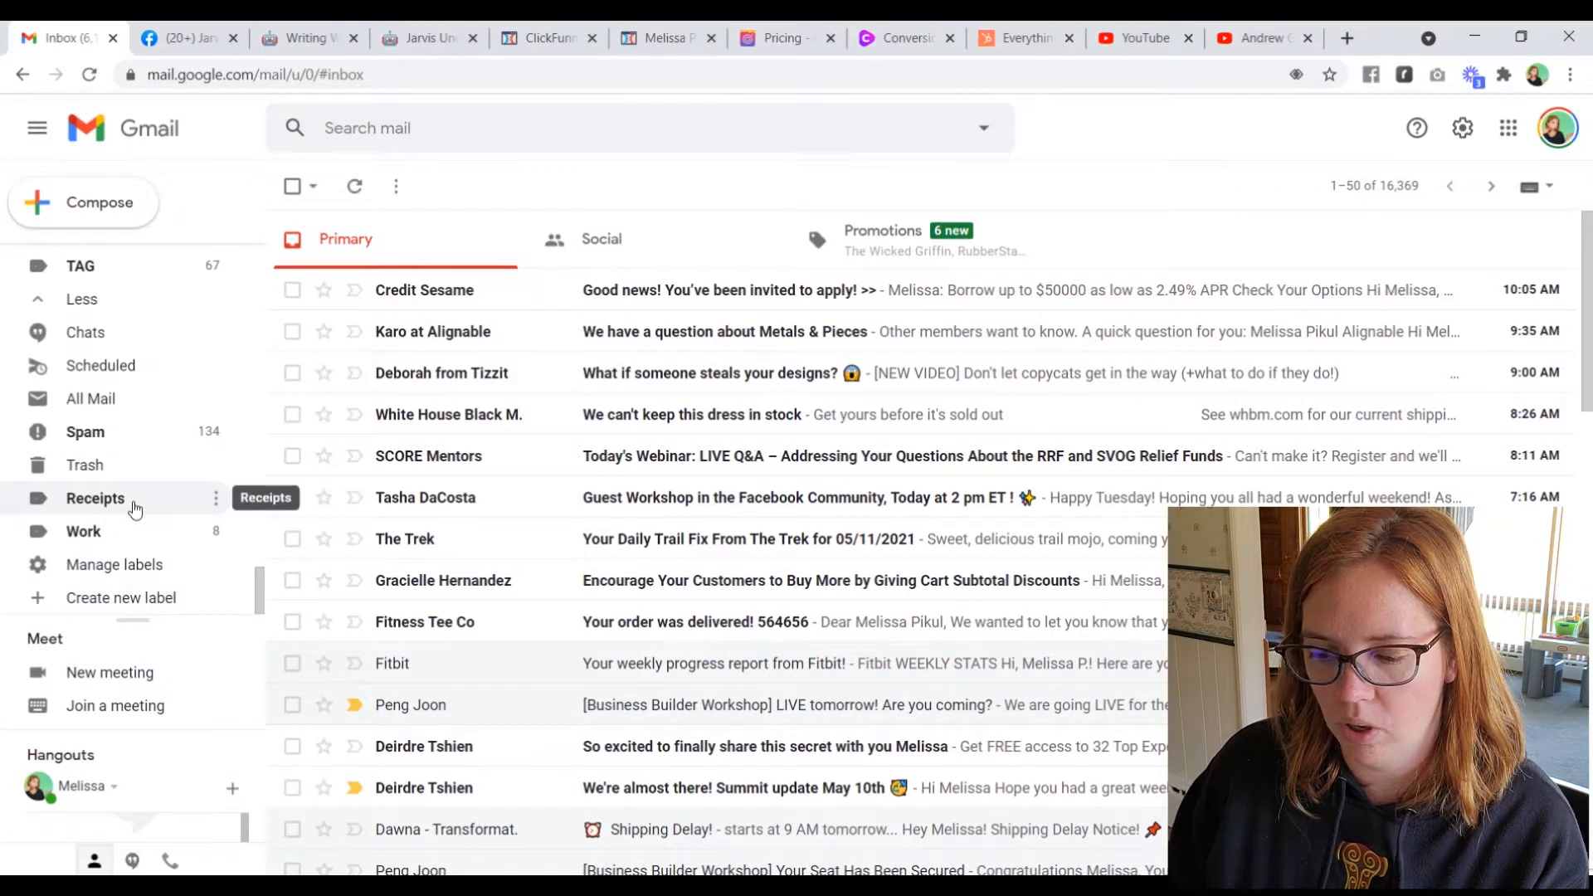
pyautogui.click(130, 599)
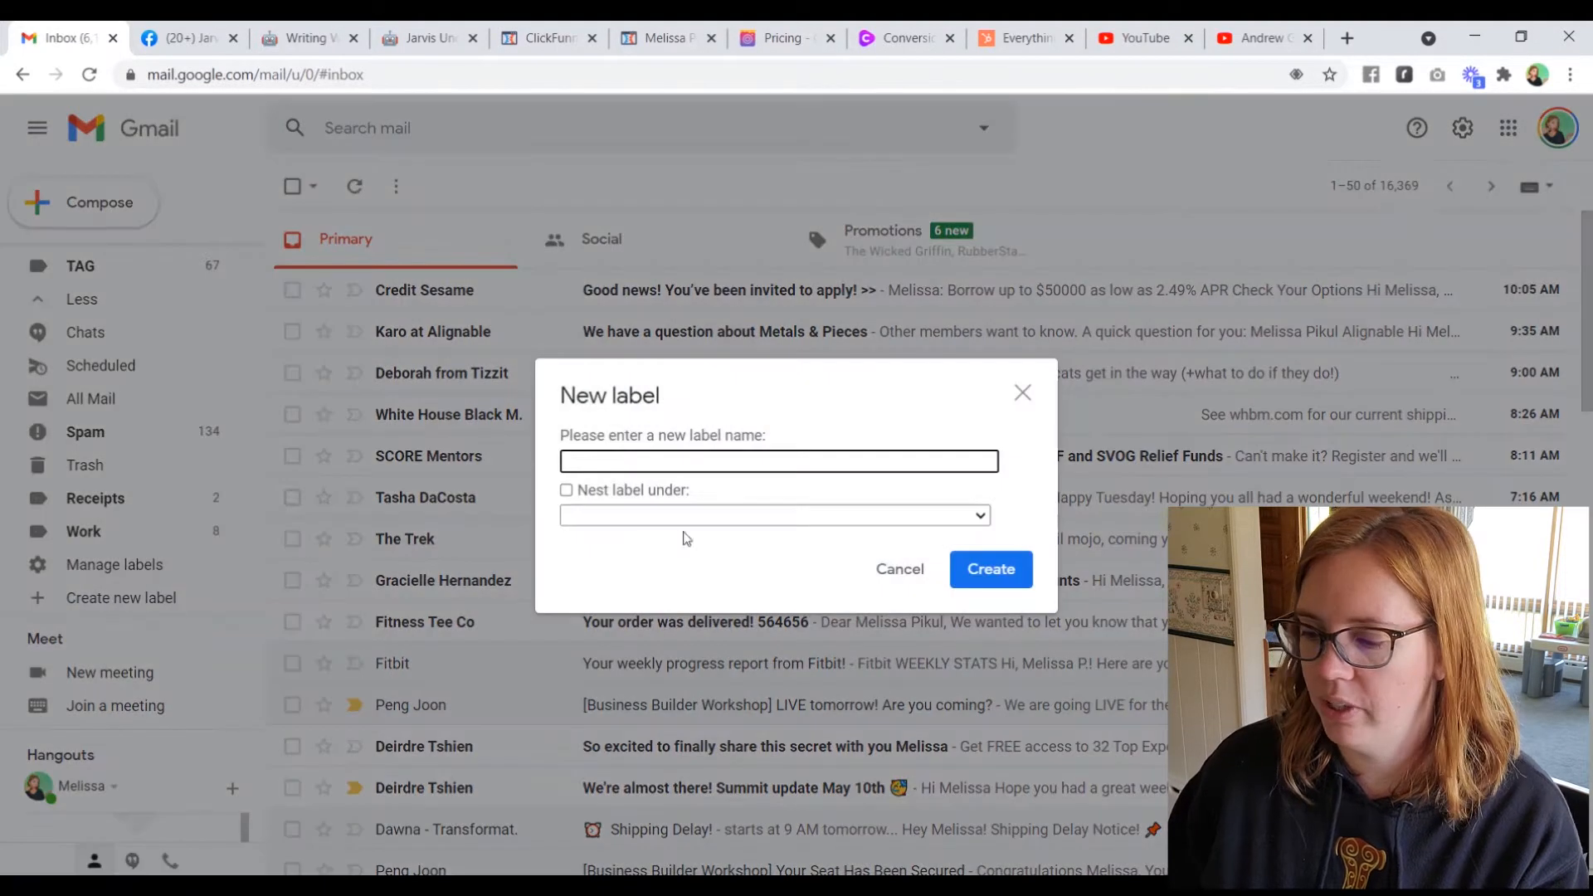
pyautogui.write('Secret ')
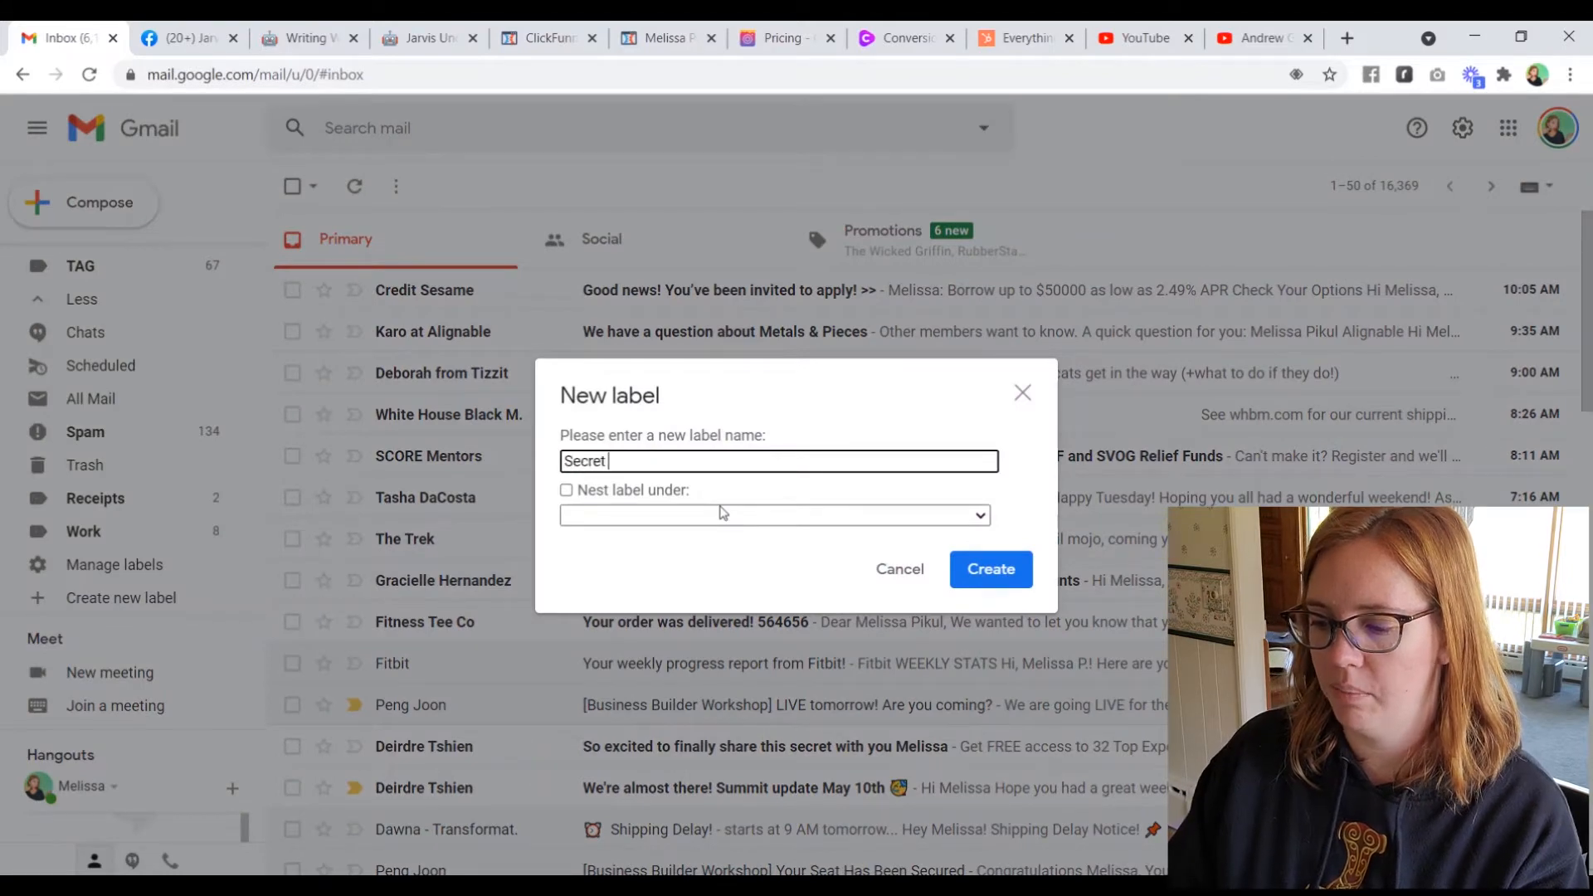
pyautogui.write('Weapon')
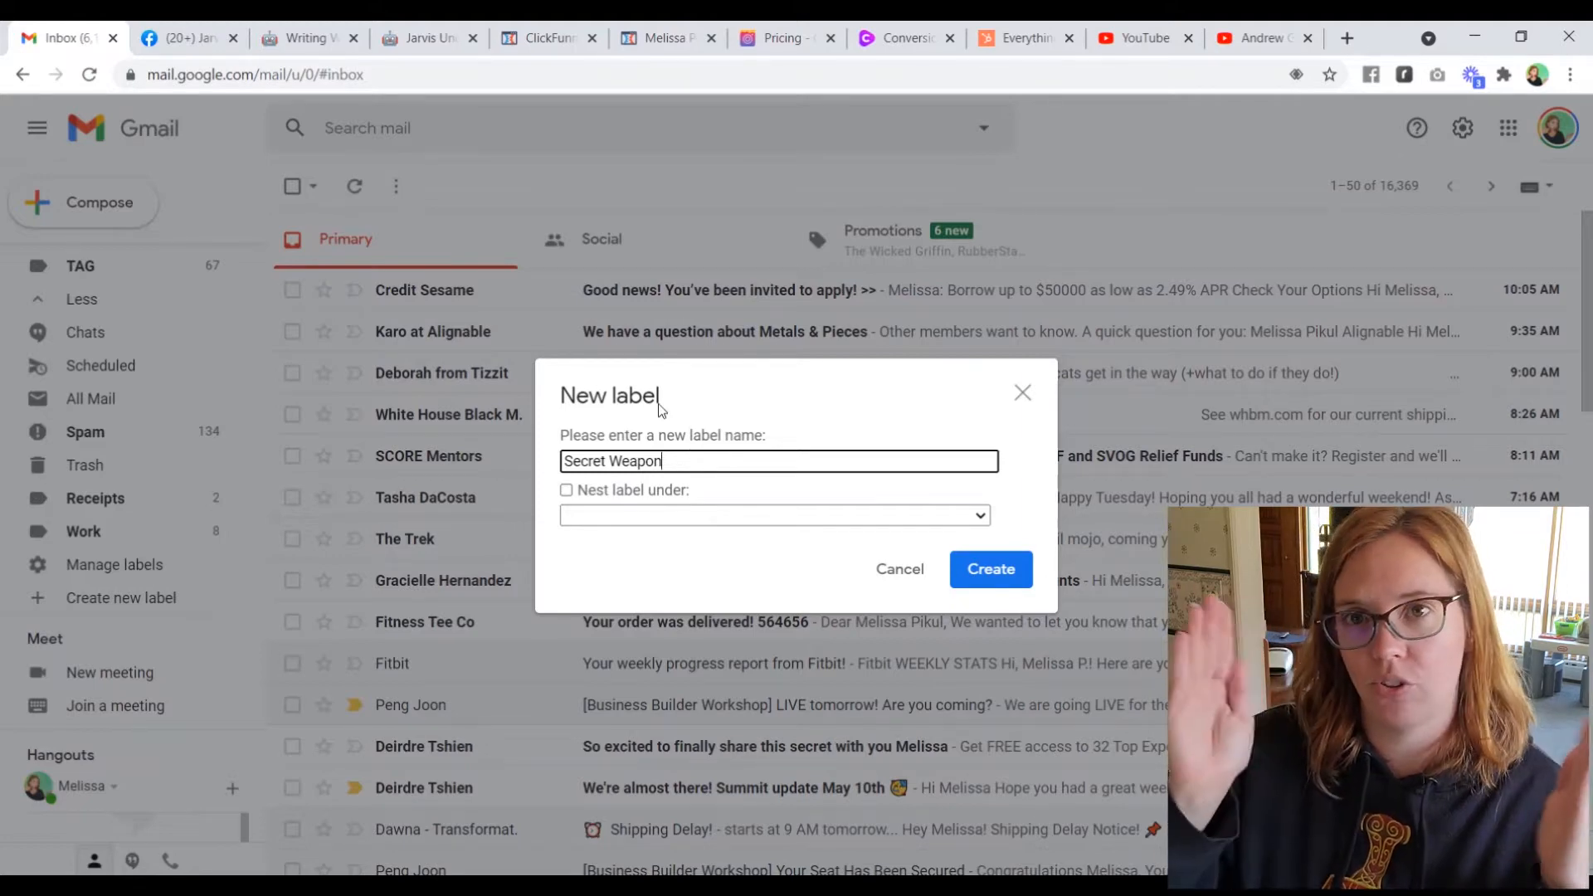
pyautogui.click(991, 574)
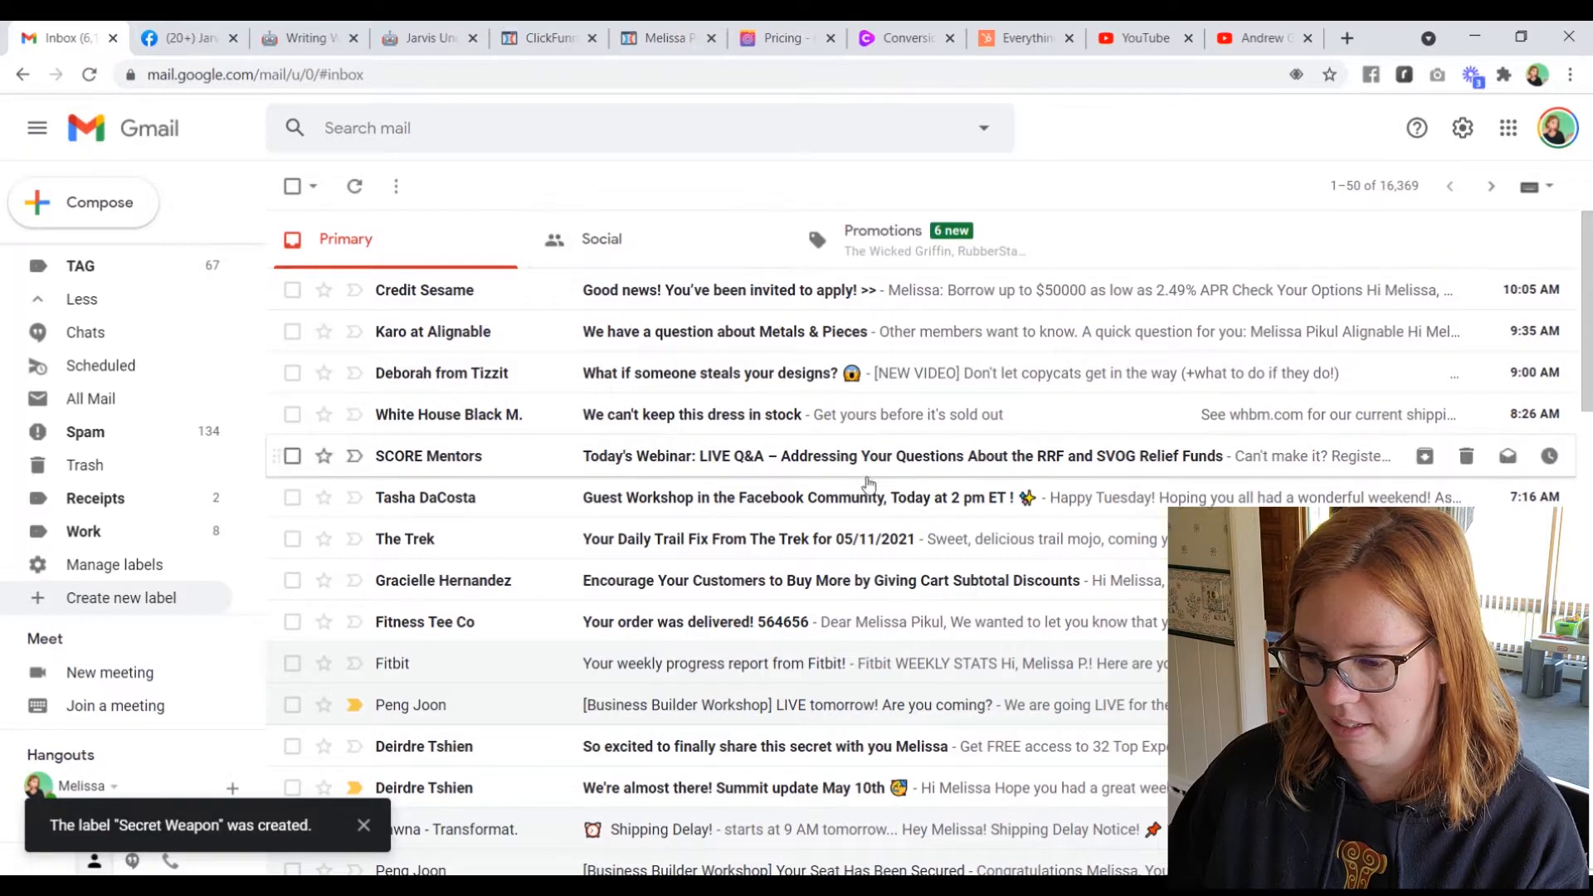
pyautogui.scroll(-8, 954, 402)
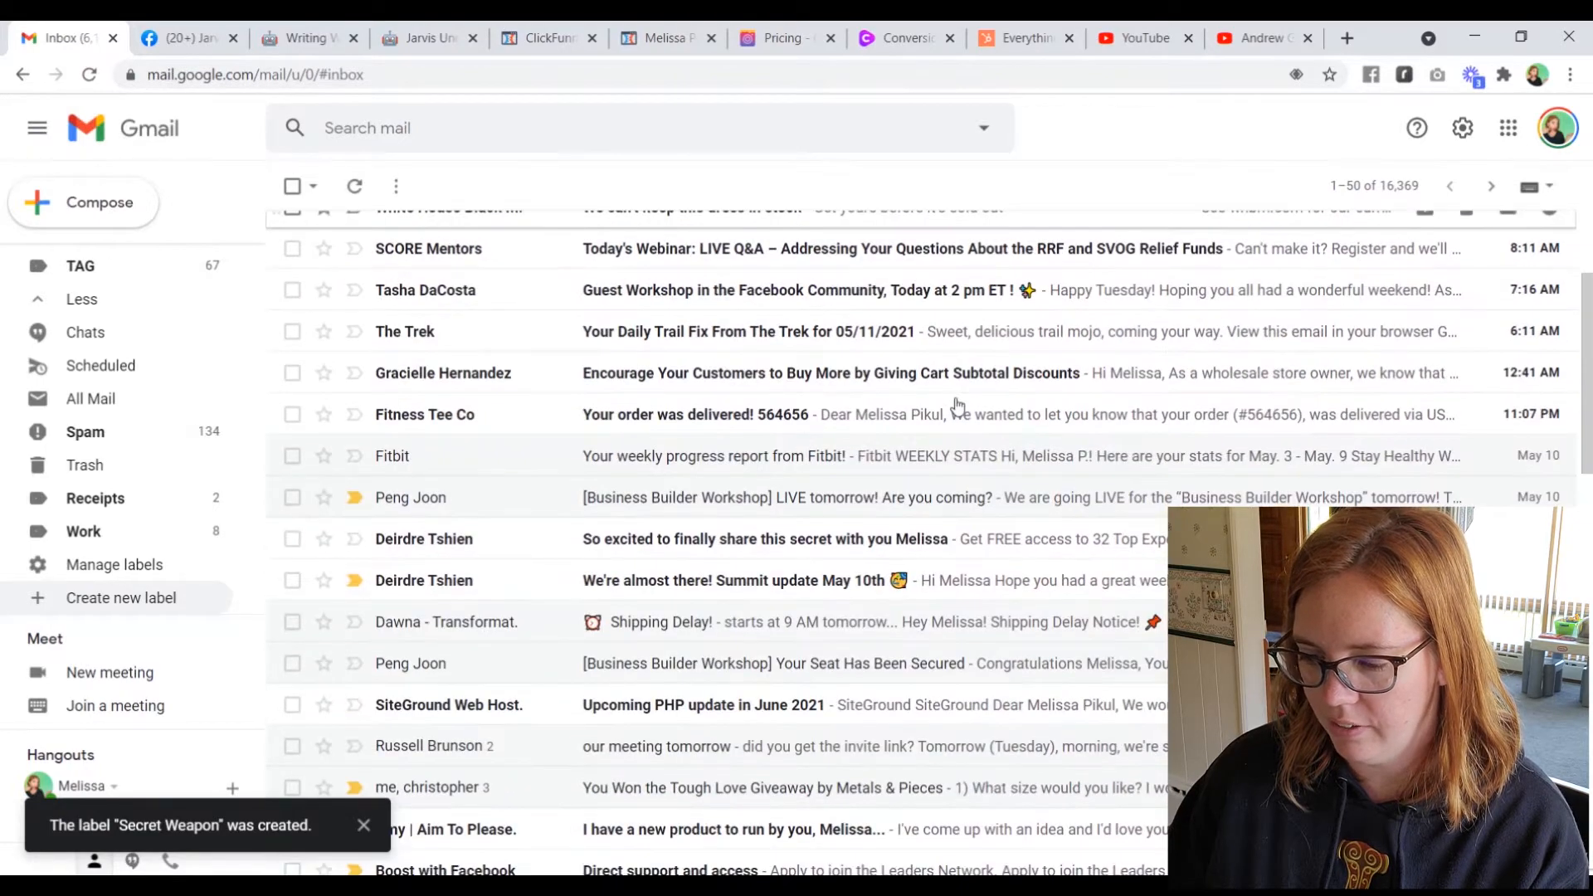
pyautogui.scroll(10, 954, 403)
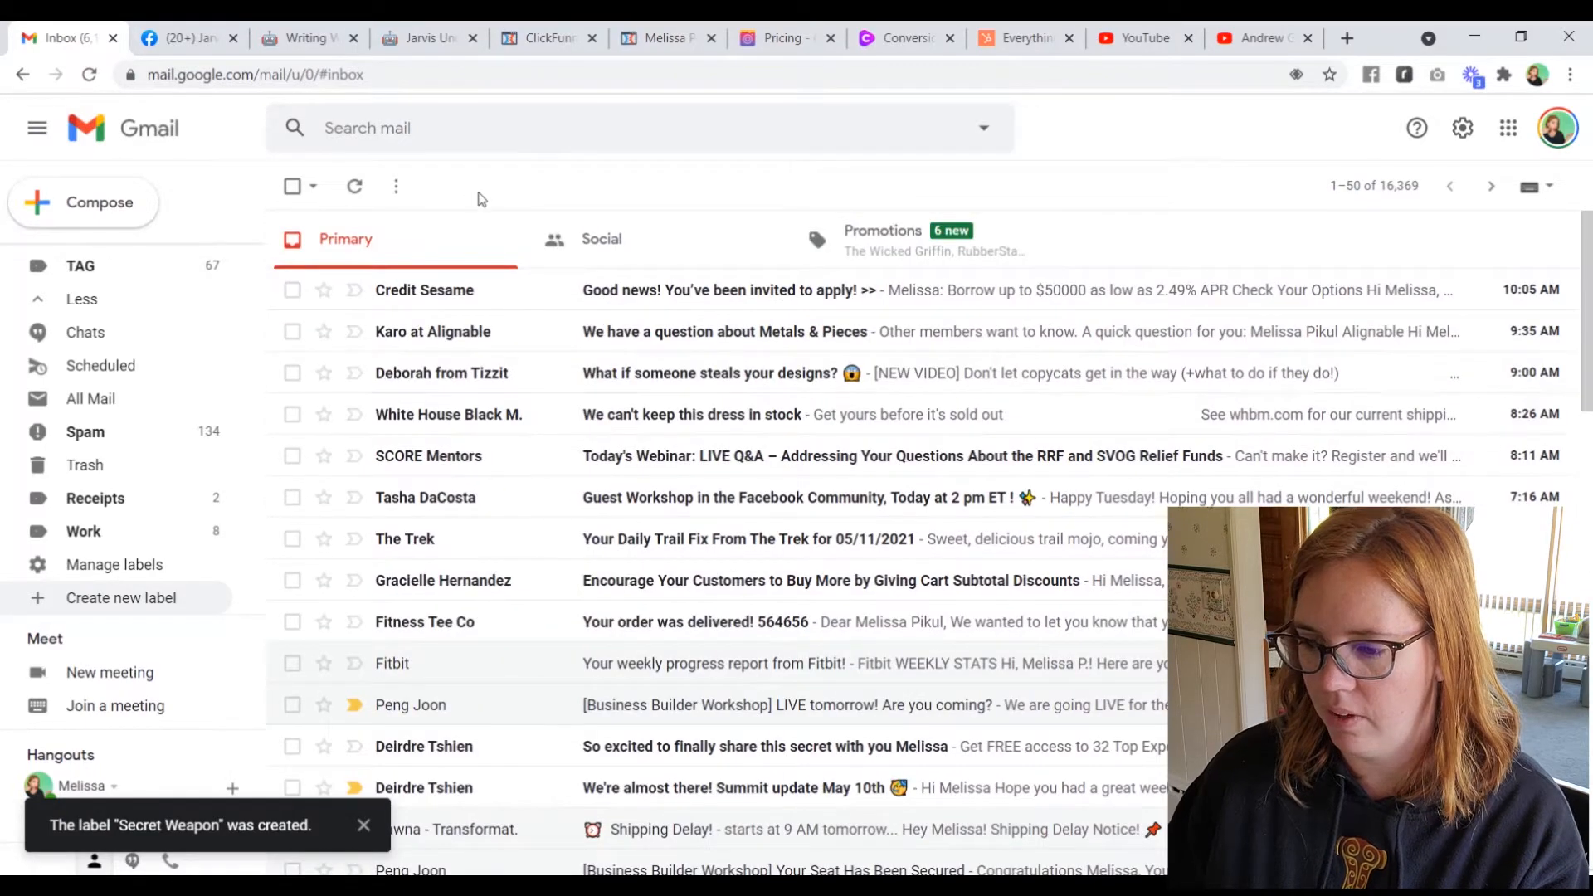
pyautogui.click(419, 127)
pyautogui.write('fitness')
pyautogui.press('BackSpace')
pyautogui.press('BackSpace')
pyautogui.press('BackSpace')
pyautogui.press('BackSpace')
pyautogui.press('BackSpace')
pyautogui.press('BackSpace')
pyautogui.press('BackSpace')
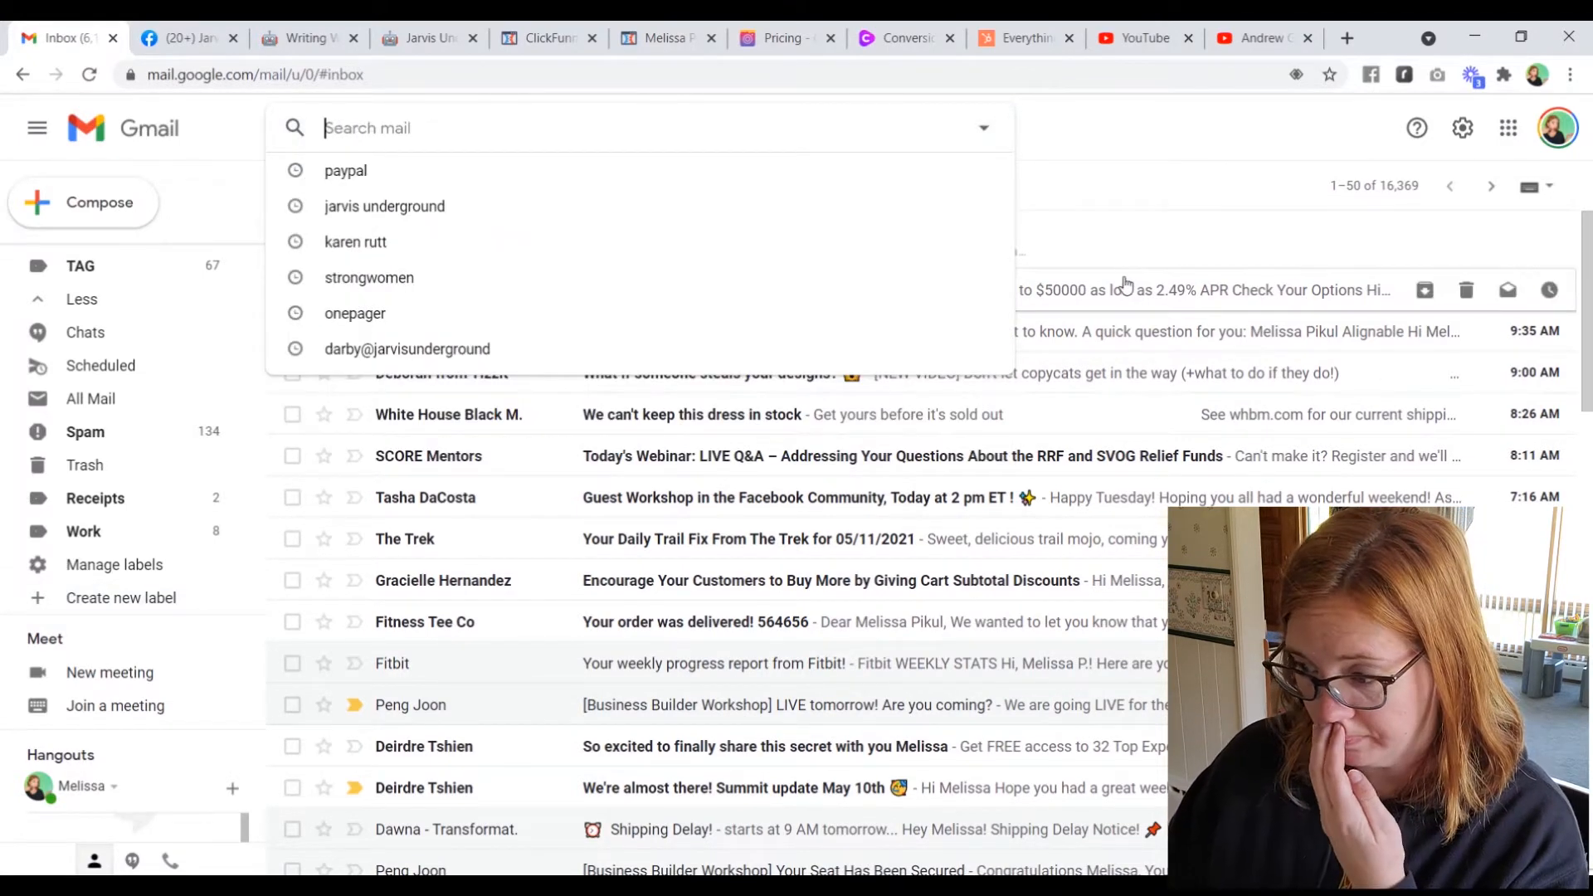
pyautogui.click(1133, 191)
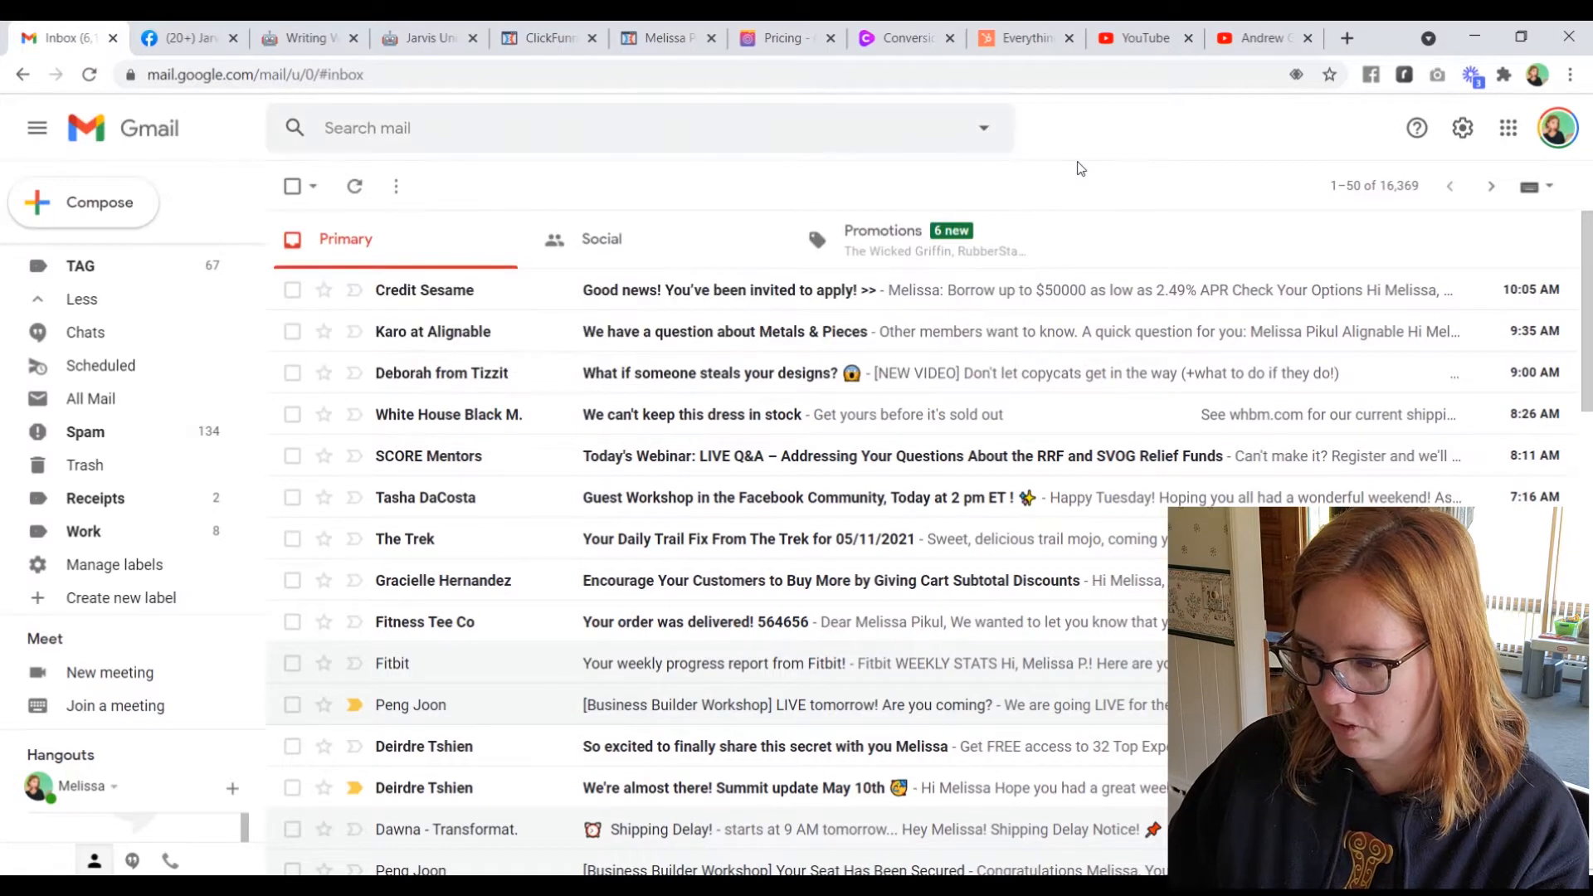
# Try to set up a filter from the Fitness Tee Co order-delivered email, discard it and return to the inbox.
pyautogui.click(783, 620)
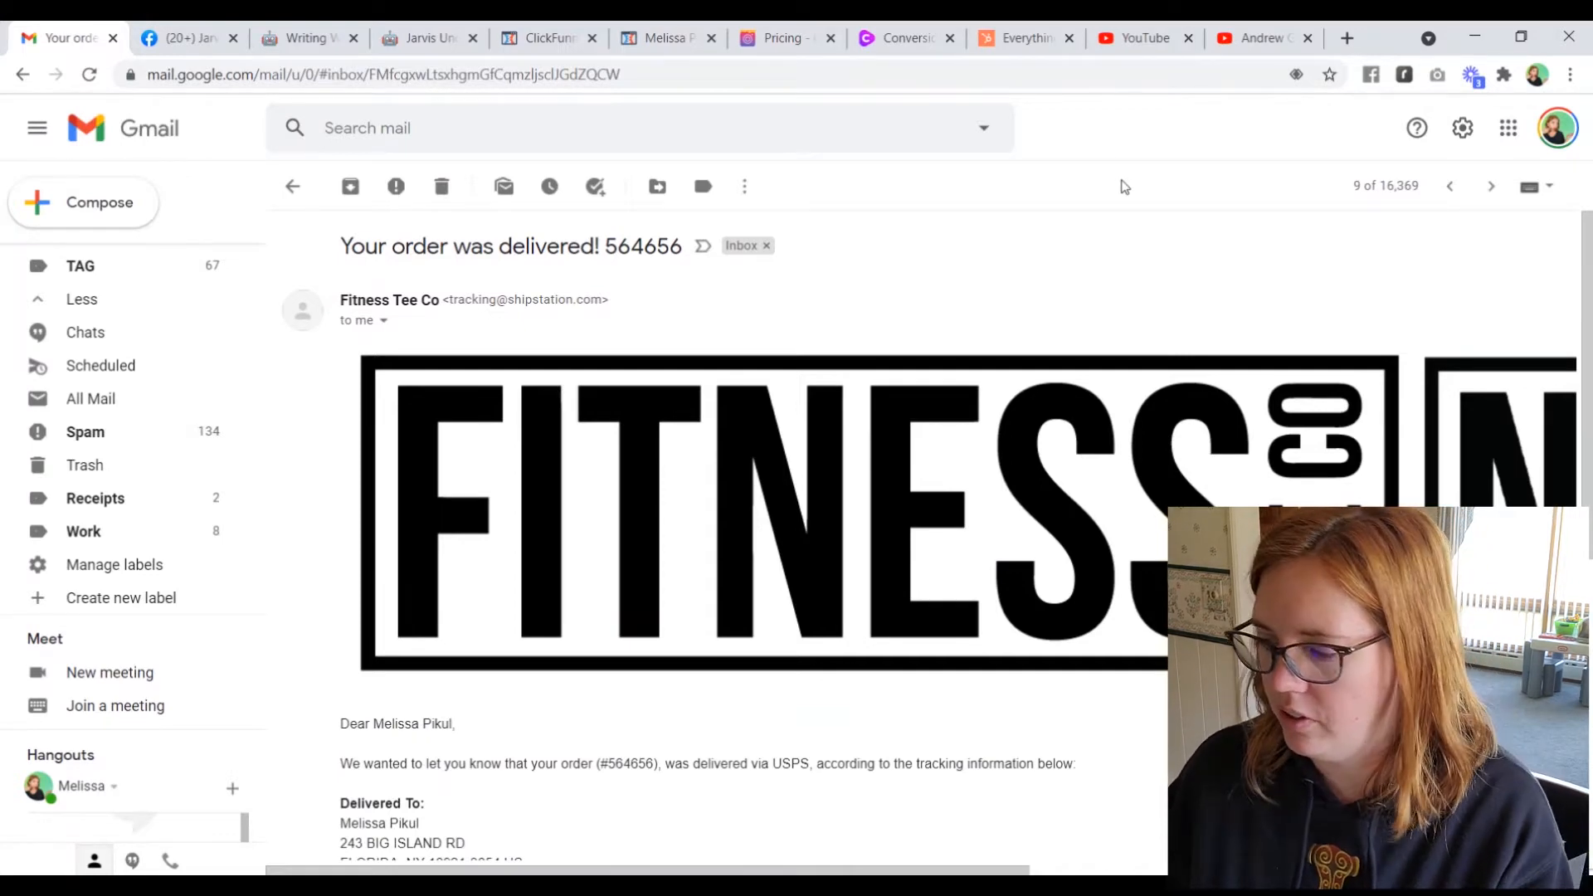
pyautogui.click(746, 191)
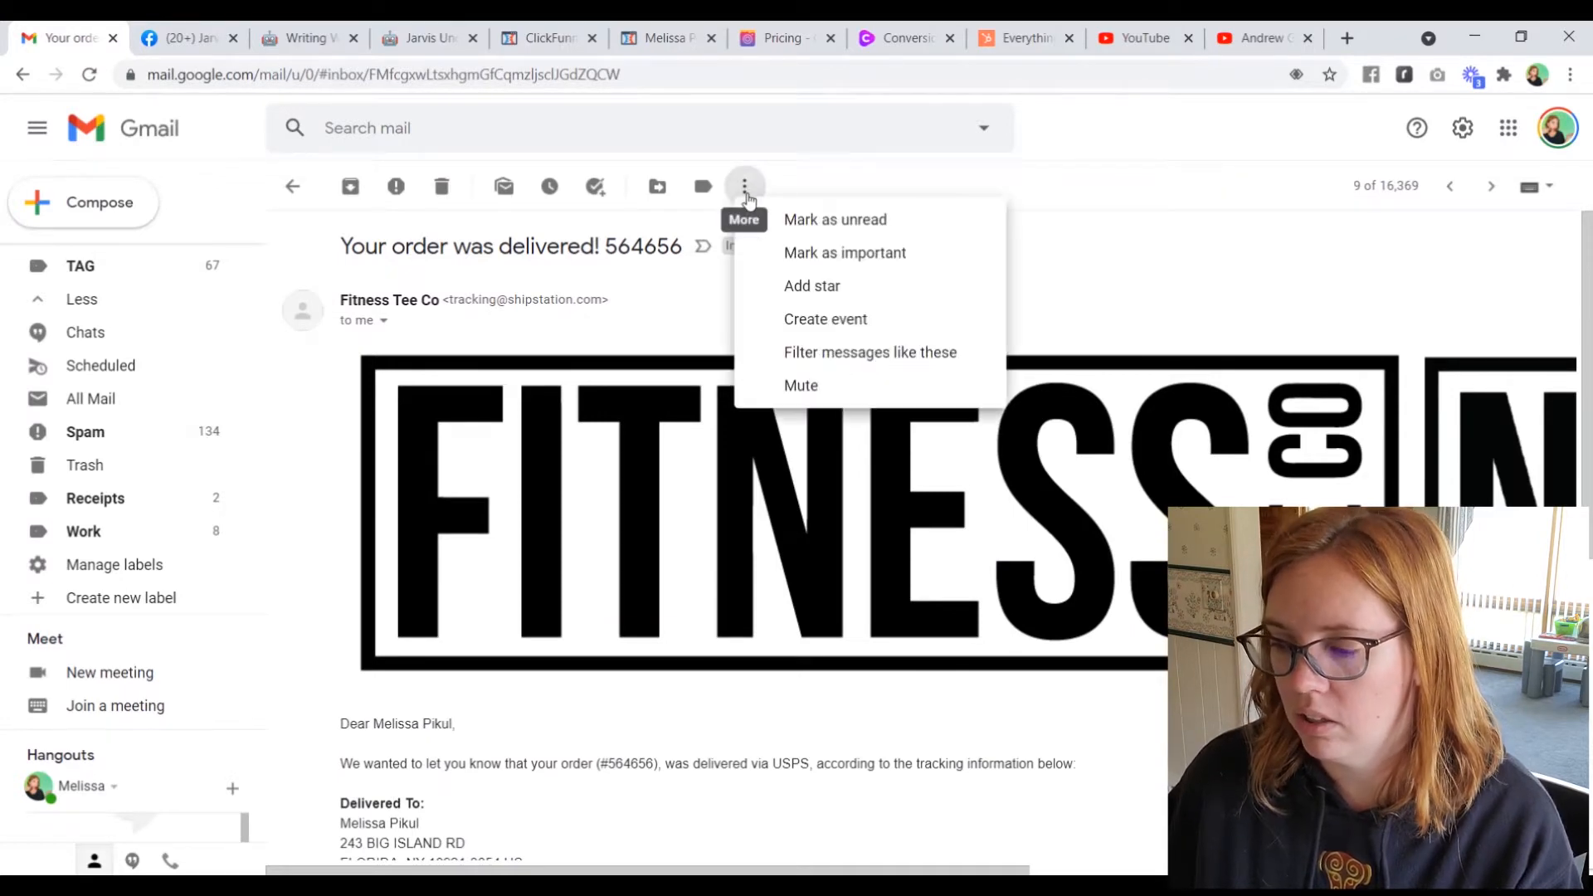
pyautogui.click(873, 355)
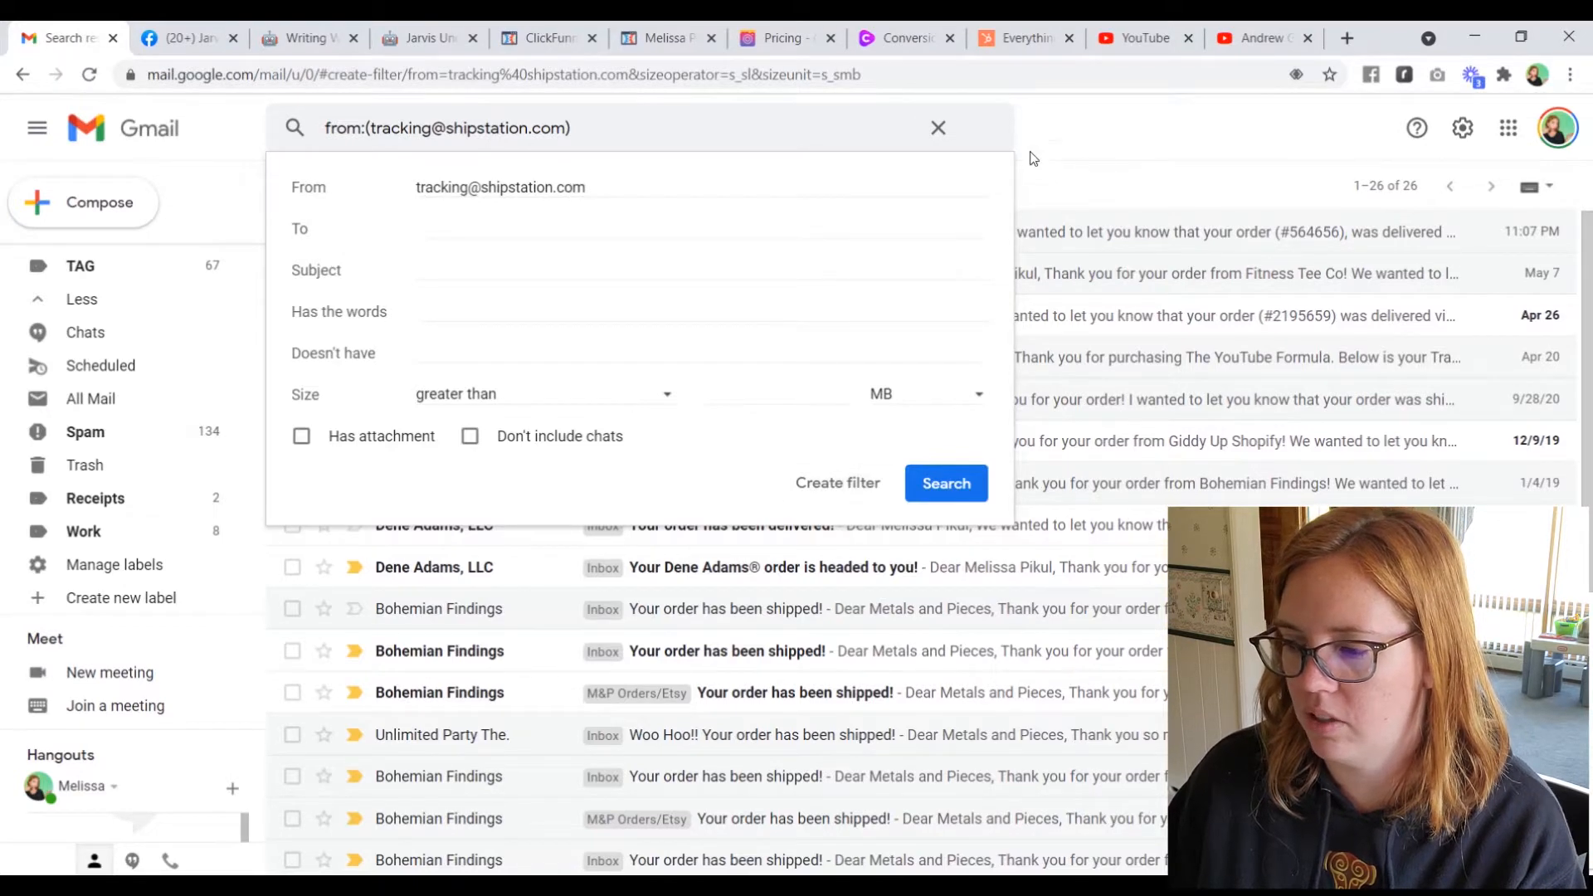
pyautogui.click(938, 128)
pyautogui.scroll(4, 138, 290)
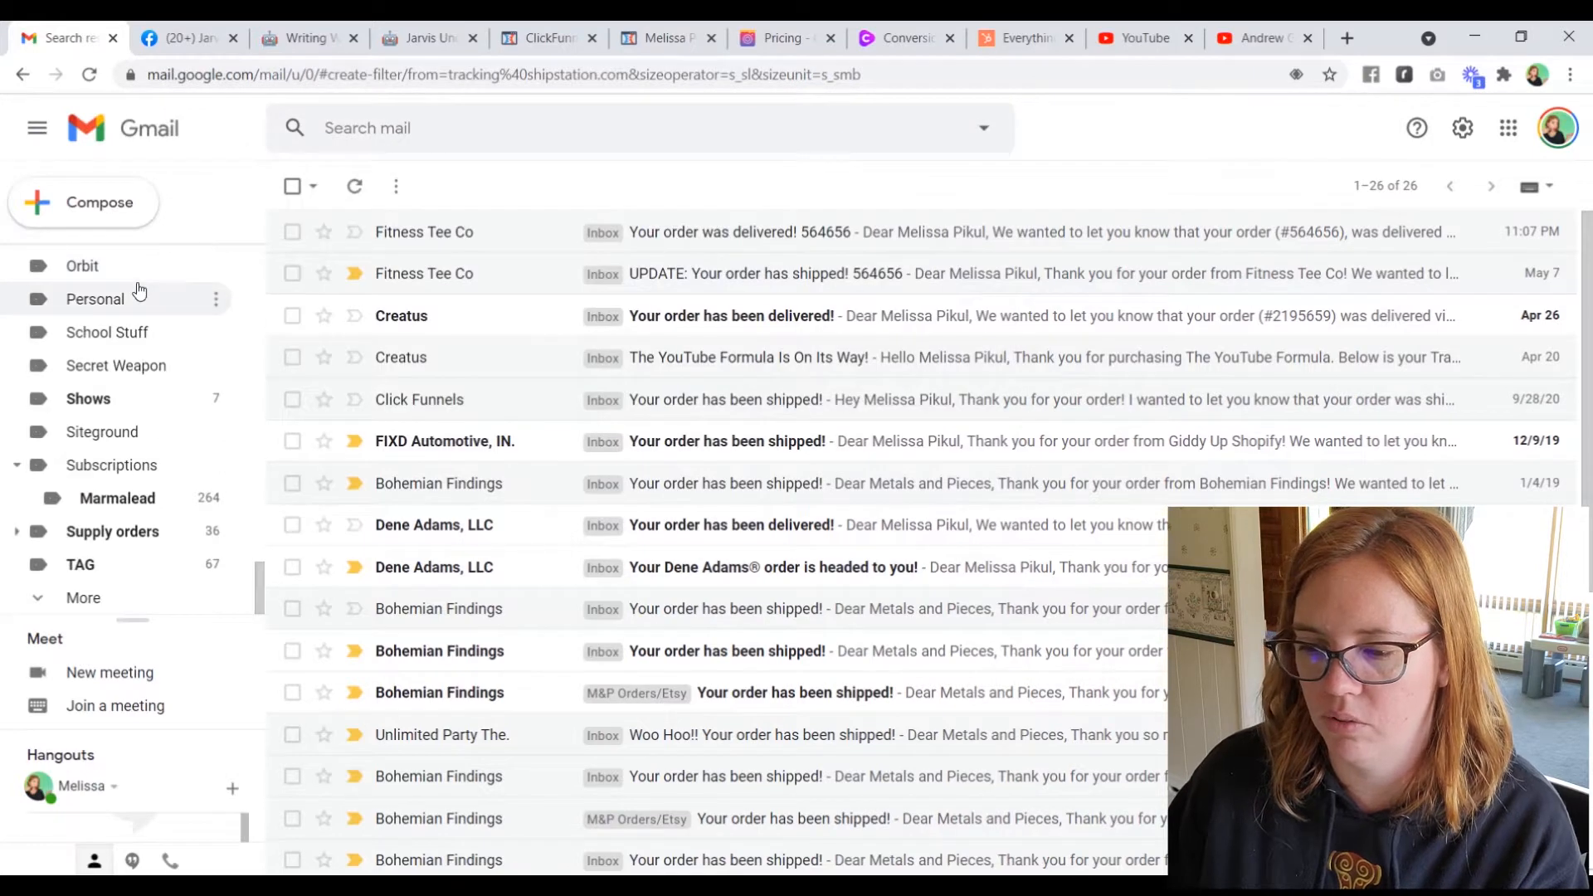
pyautogui.scroll(5, 139, 291)
pyautogui.click(121, 263)
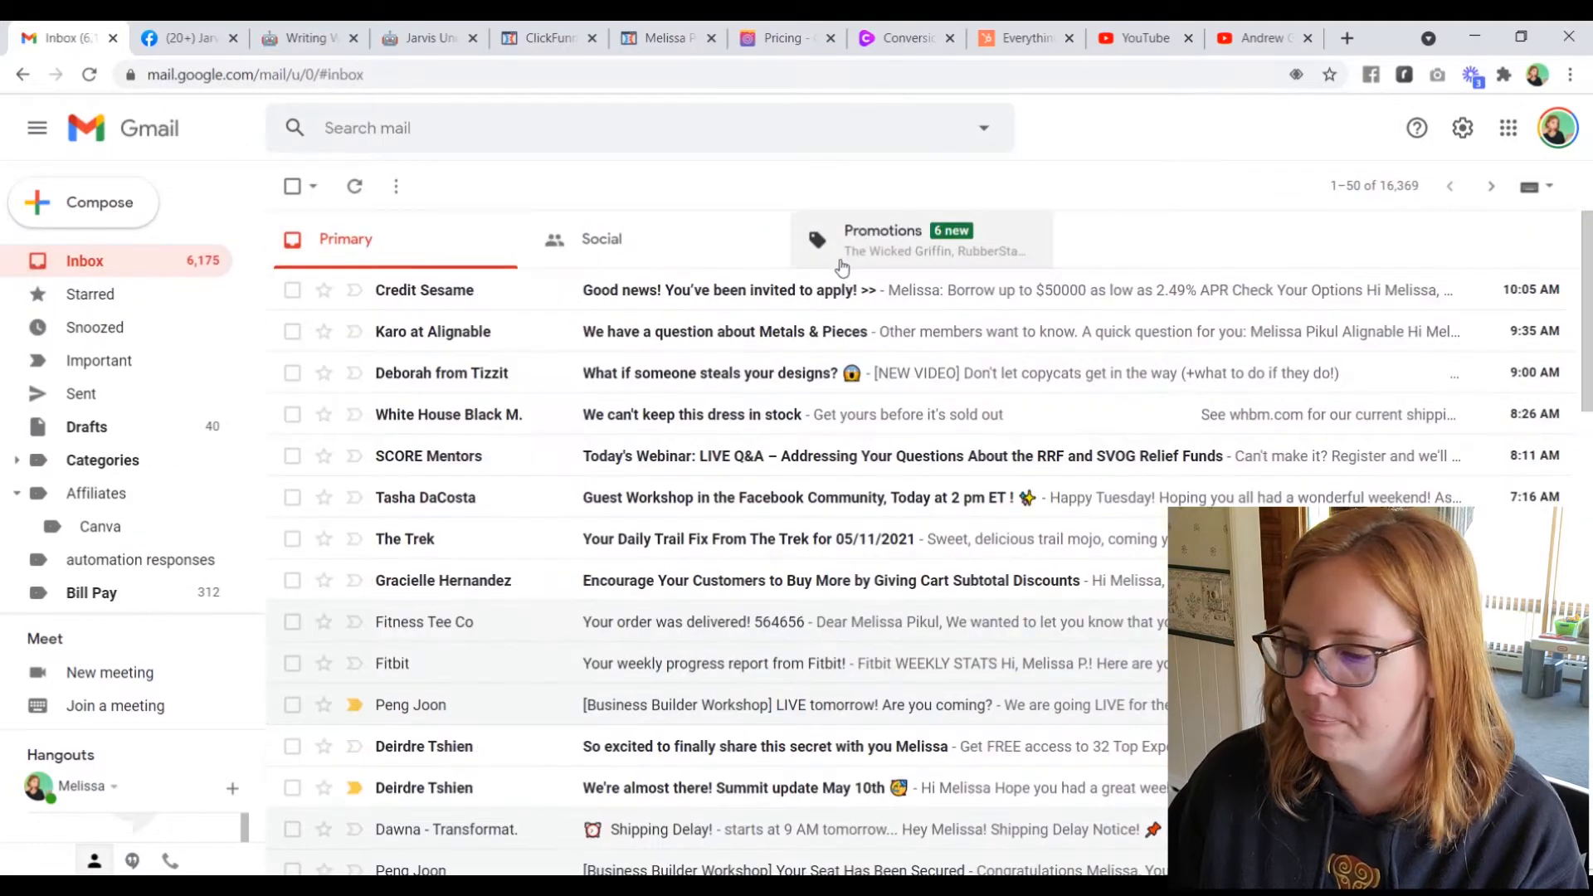
# Search the mail for "fitness tee" and open the Fitness Tee Co promotional email "Back again for tonight.".
pyautogui.click(527, 131)
pyautogui.write('fitness tee')
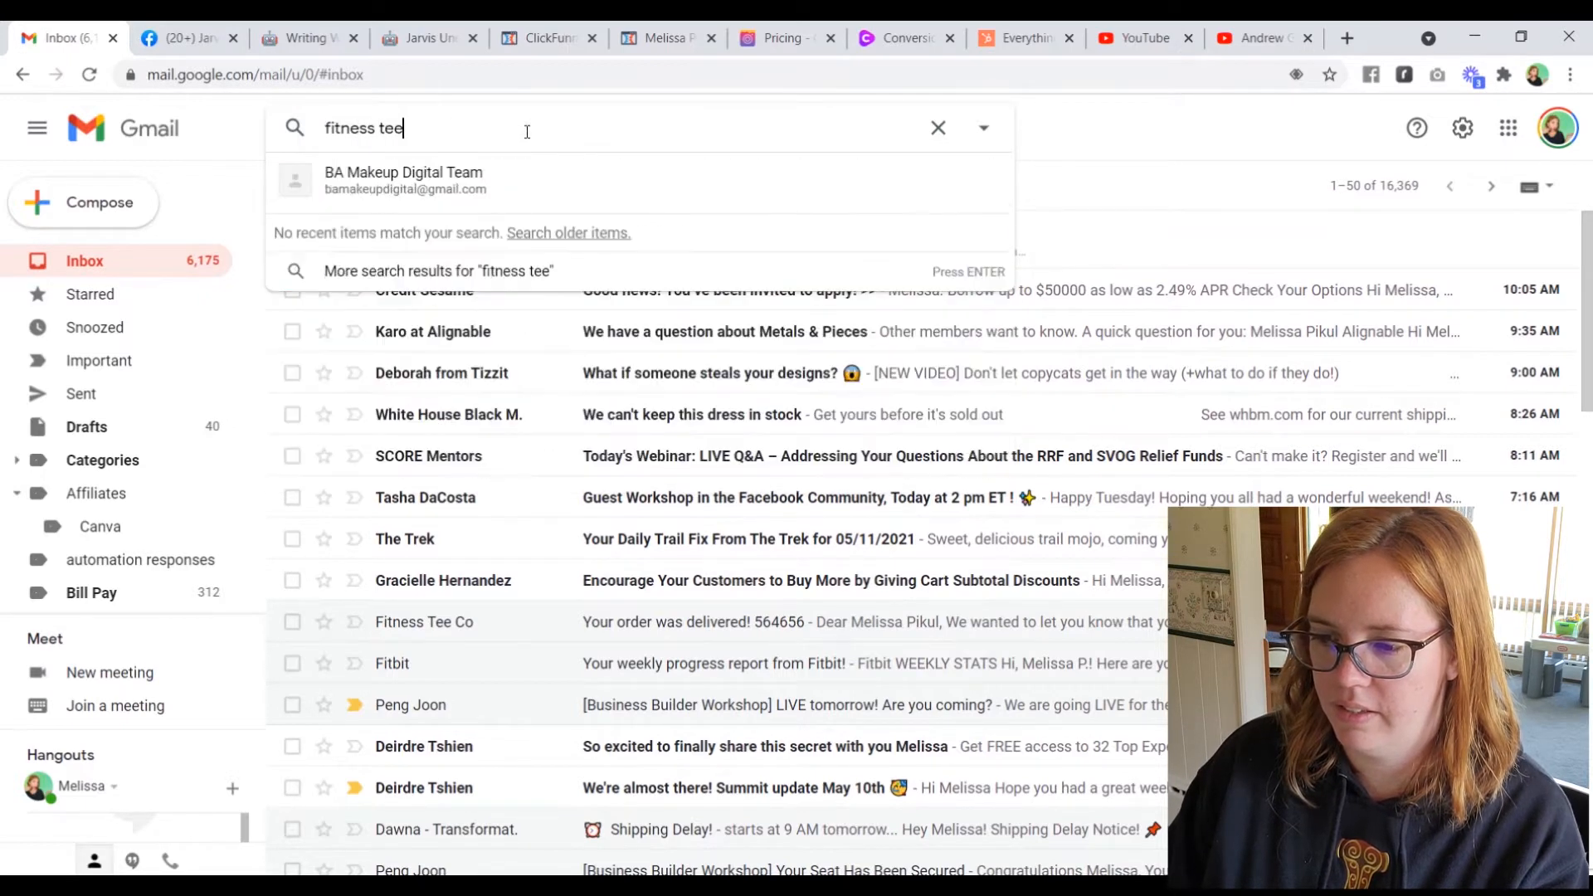
pyautogui.press('Return')
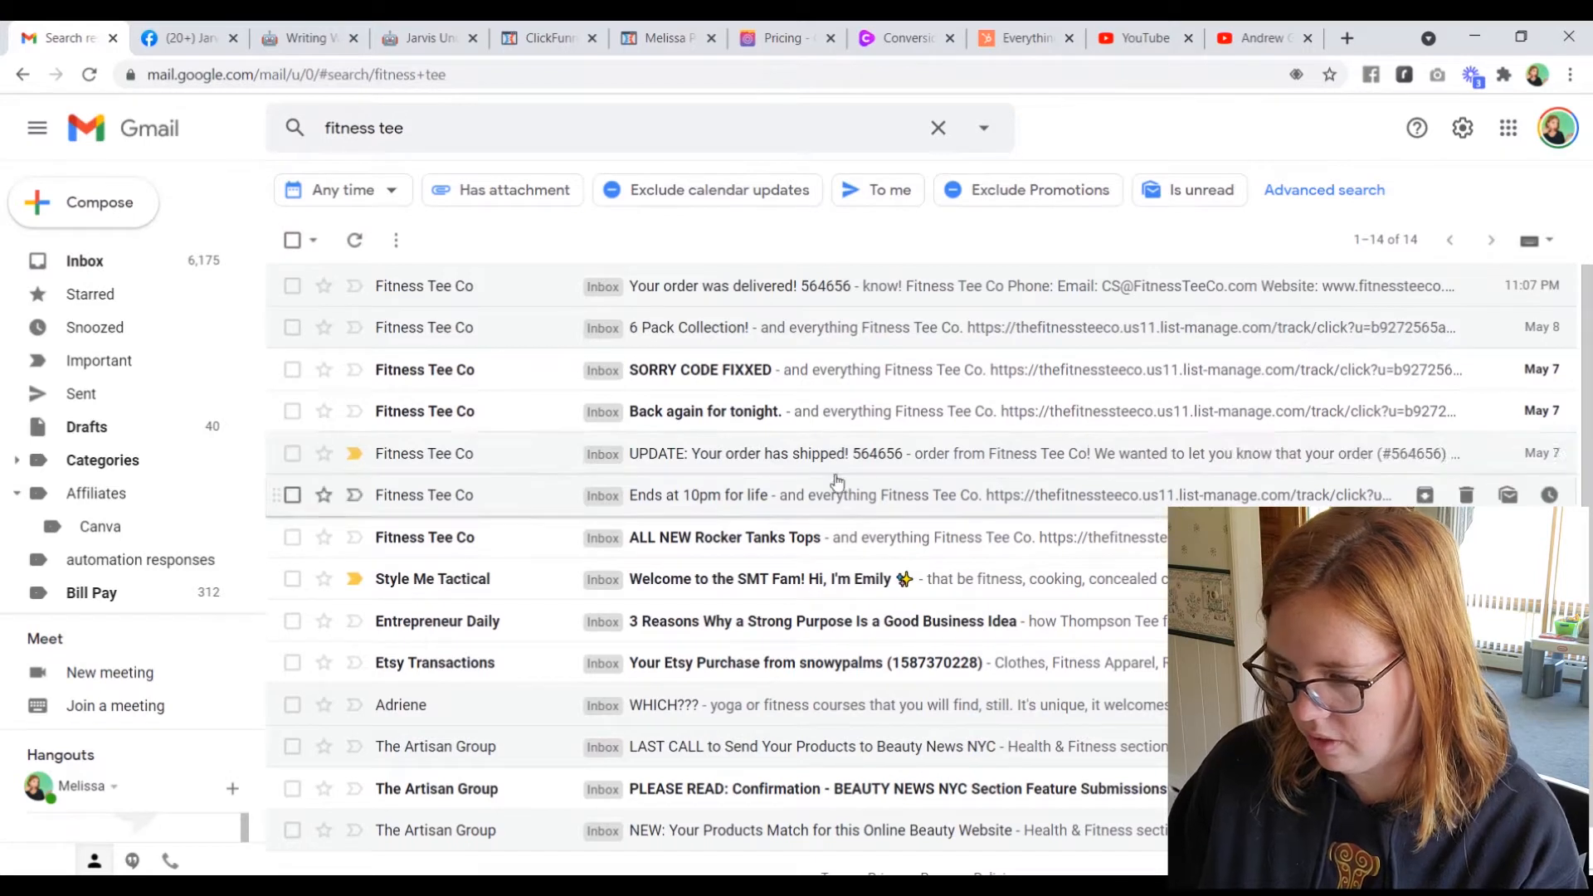
pyautogui.click(815, 415)
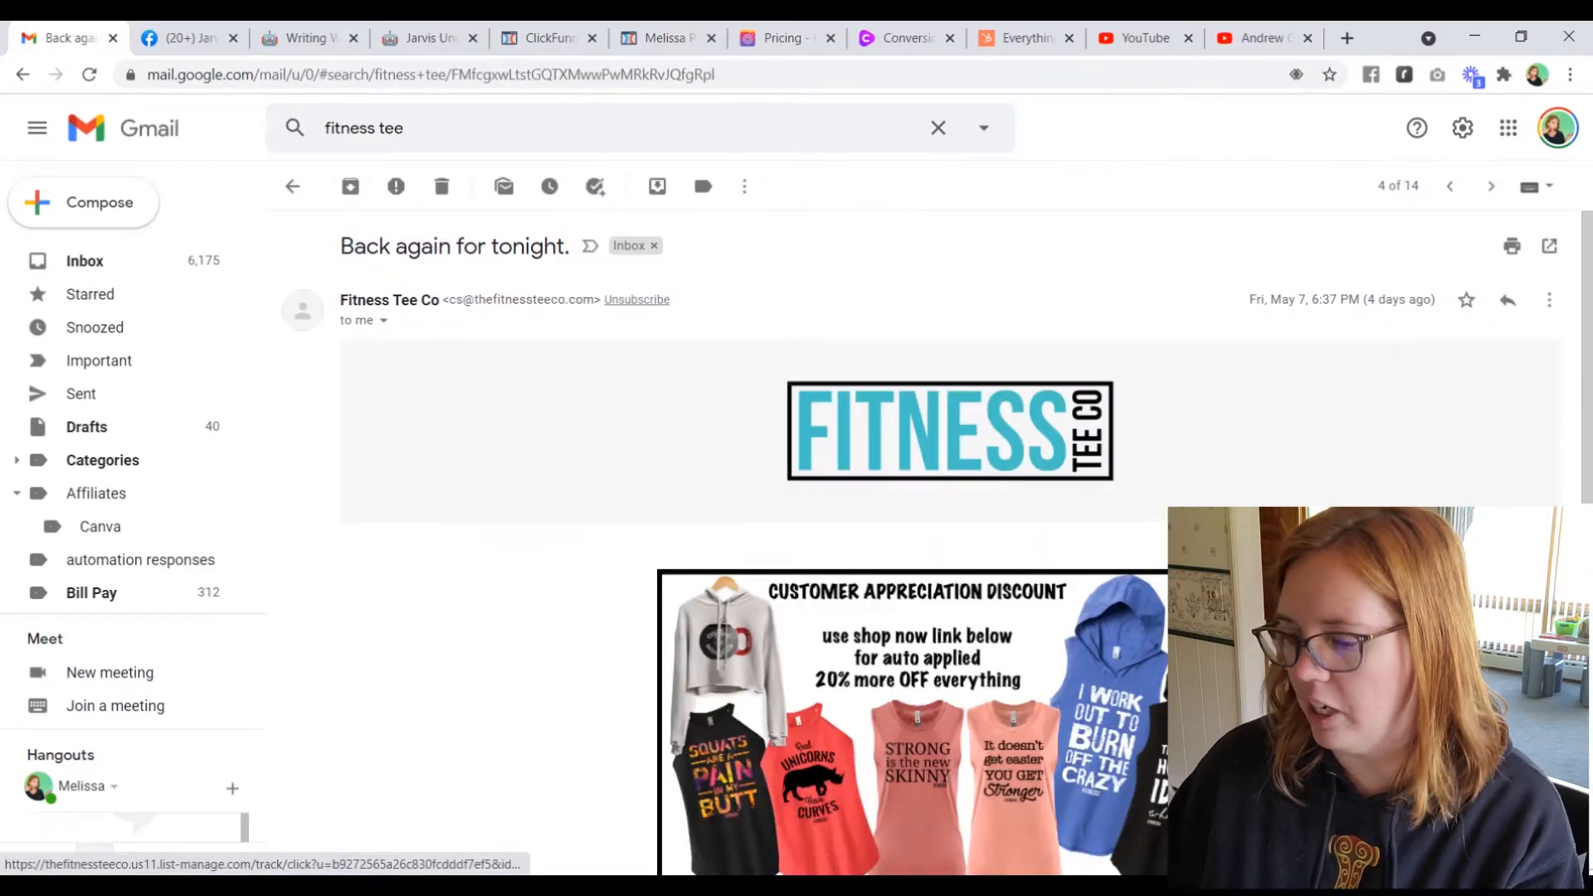
pyautogui.scroll(-3, 847, 549)
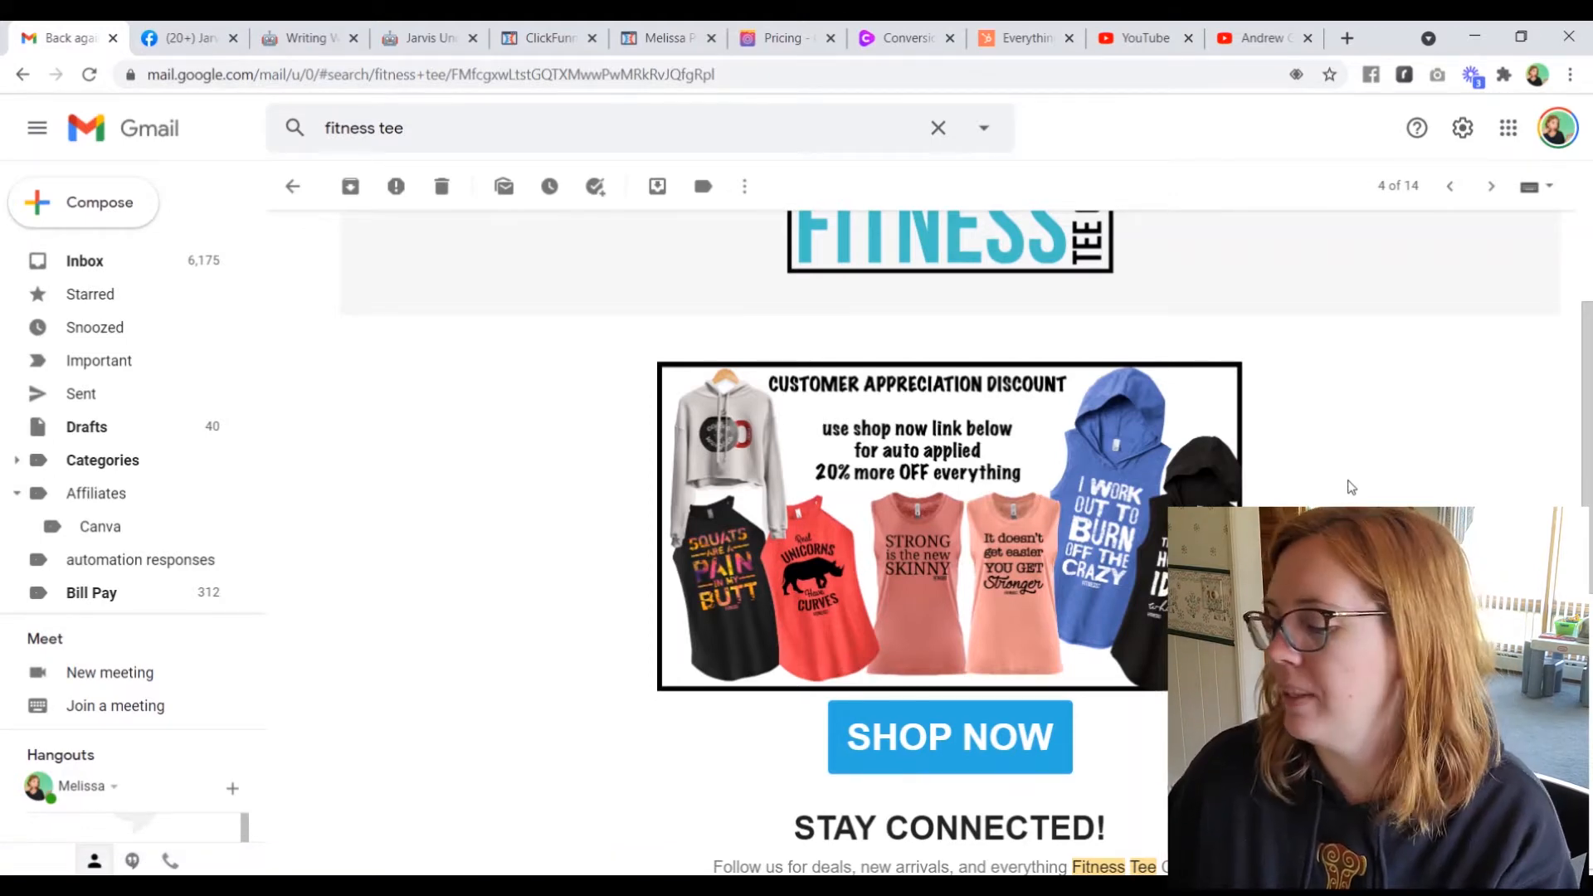
pyautogui.scroll(1, 1352, 488)
pyautogui.scroll(3, 1350, 486)
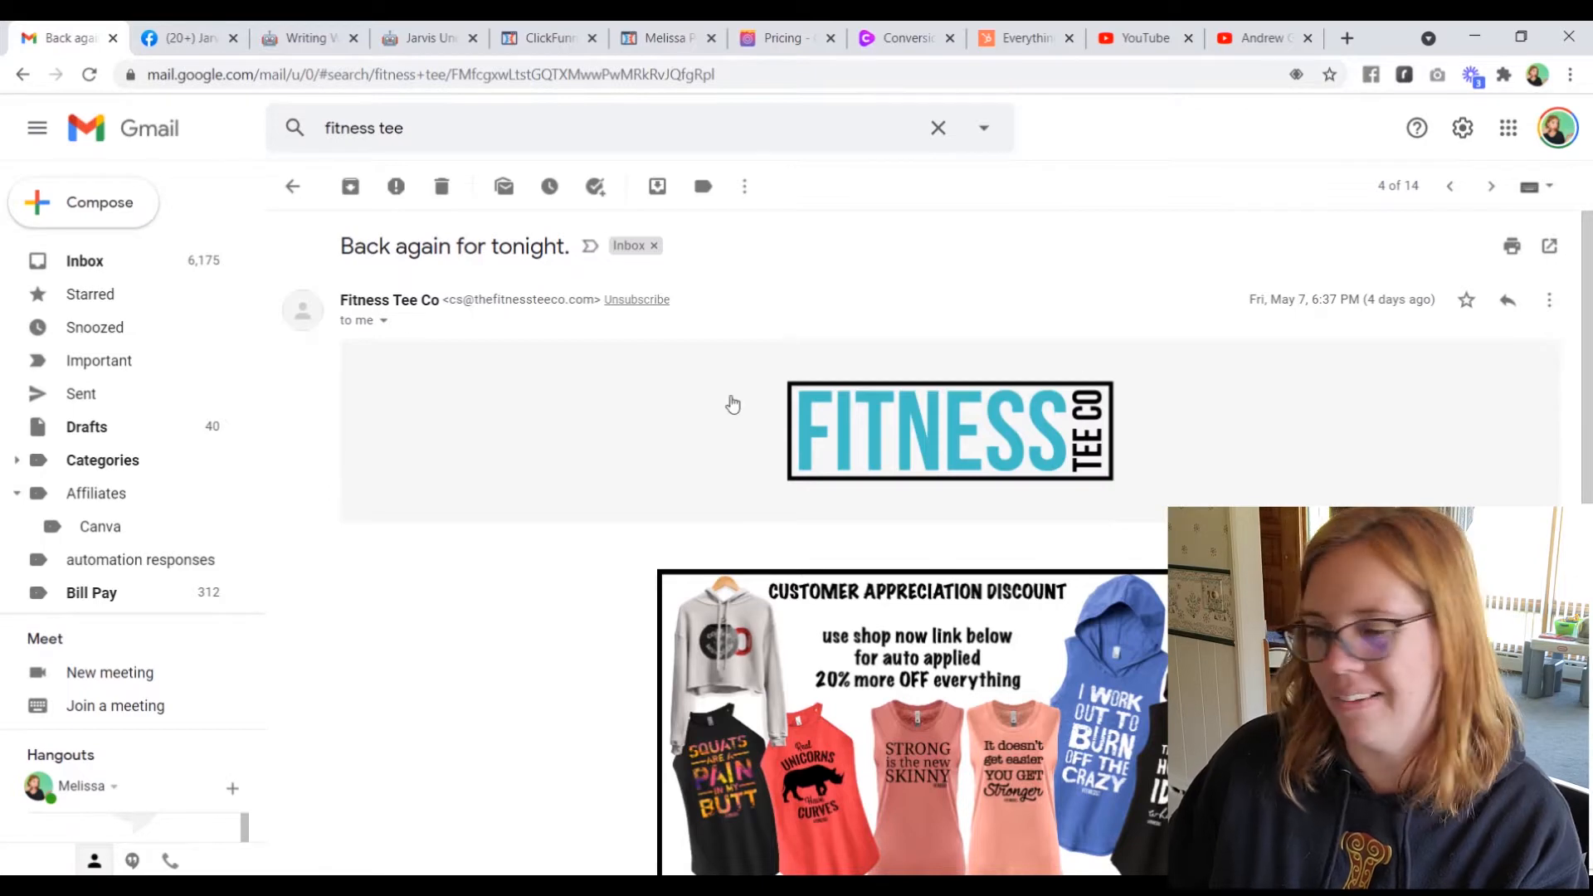
# Start a filter for messages like this one, keeping the suggested list criterion, and have it skip the Inbox.
pyautogui.click(1548, 299)
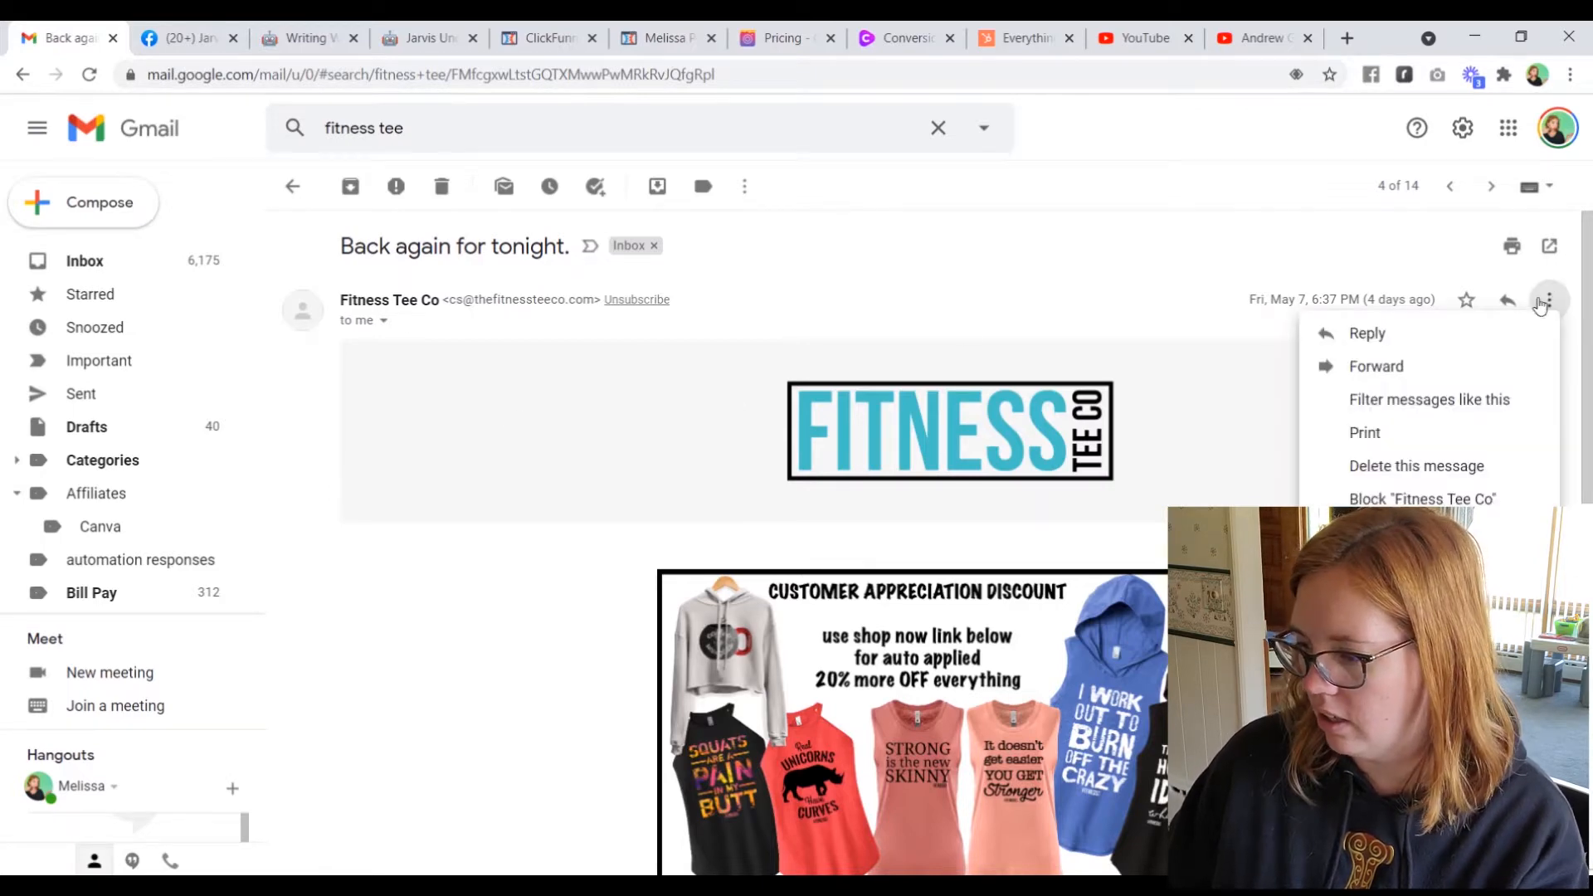
pyautogui.click(1464, 402)
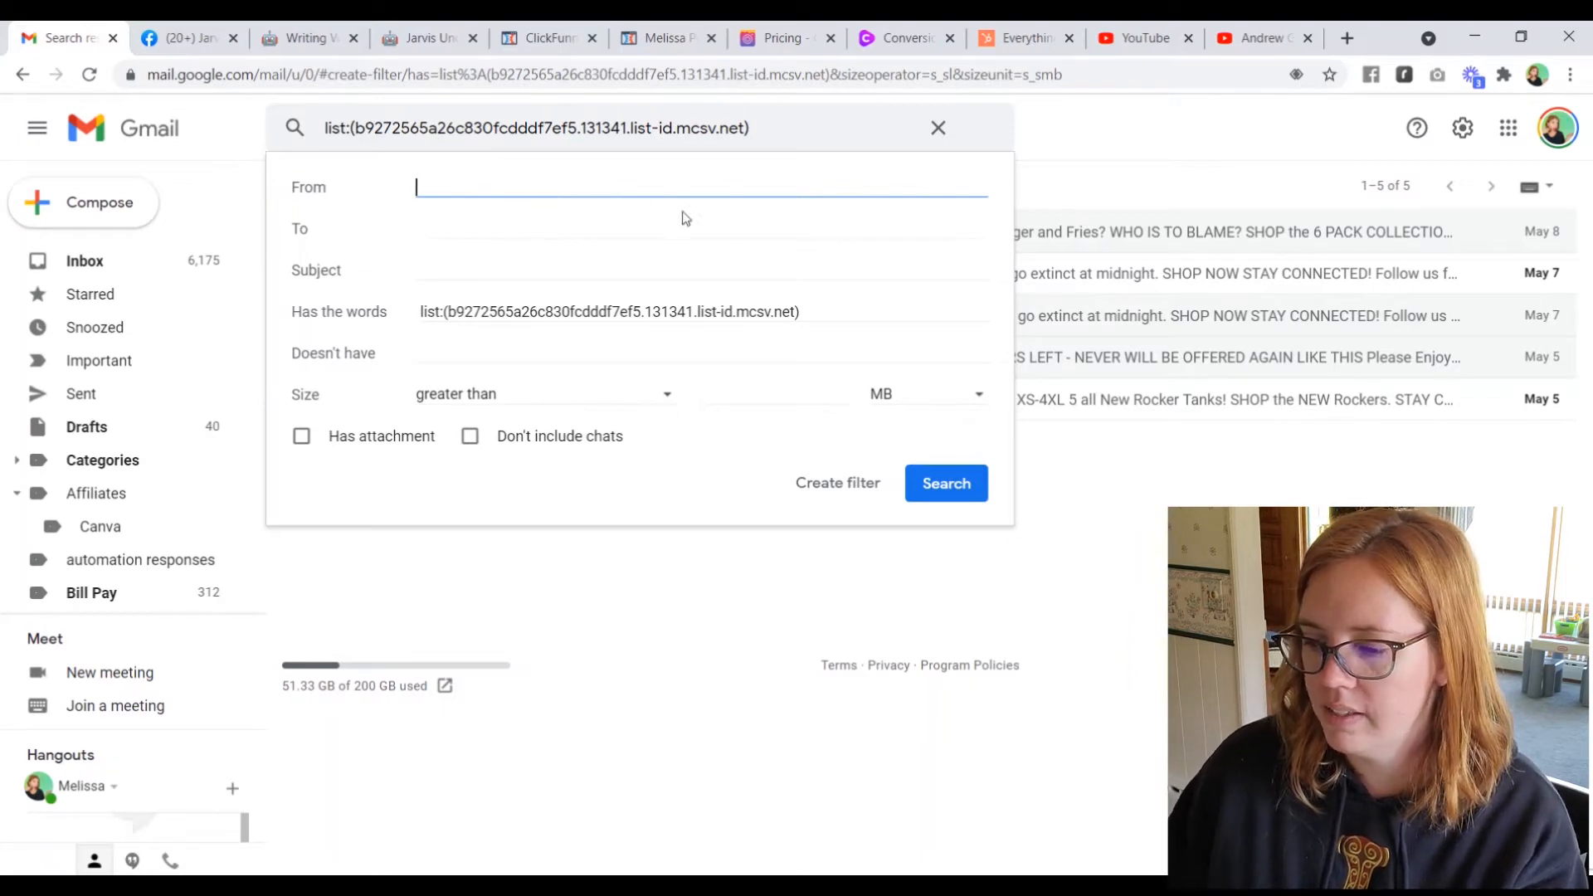
pyautogui.click(827, 492)
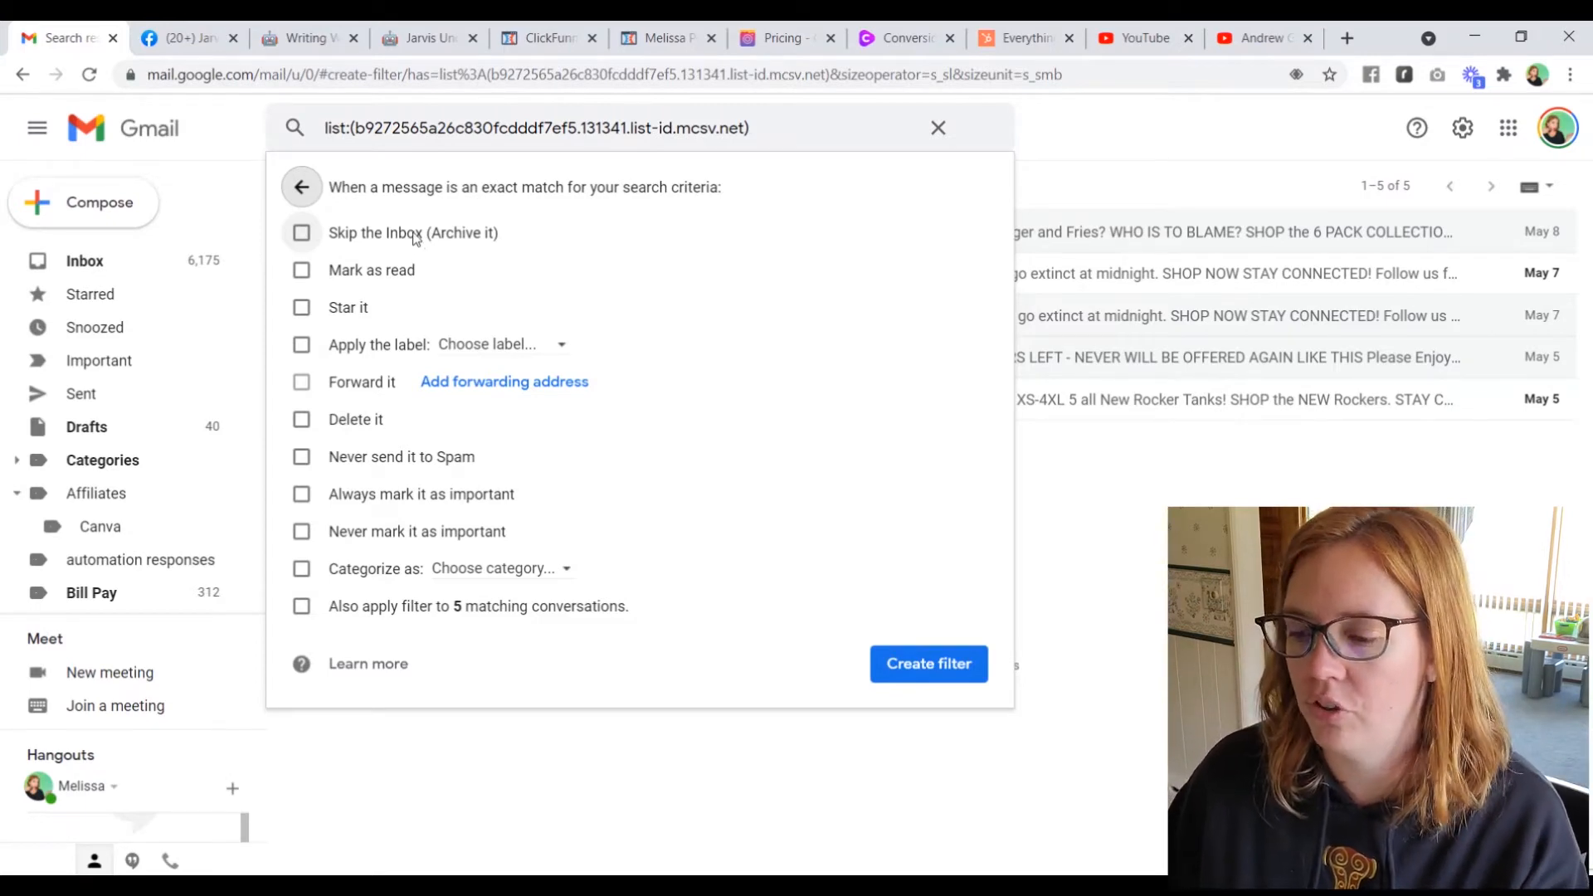
pyautogui.click(415, 238)
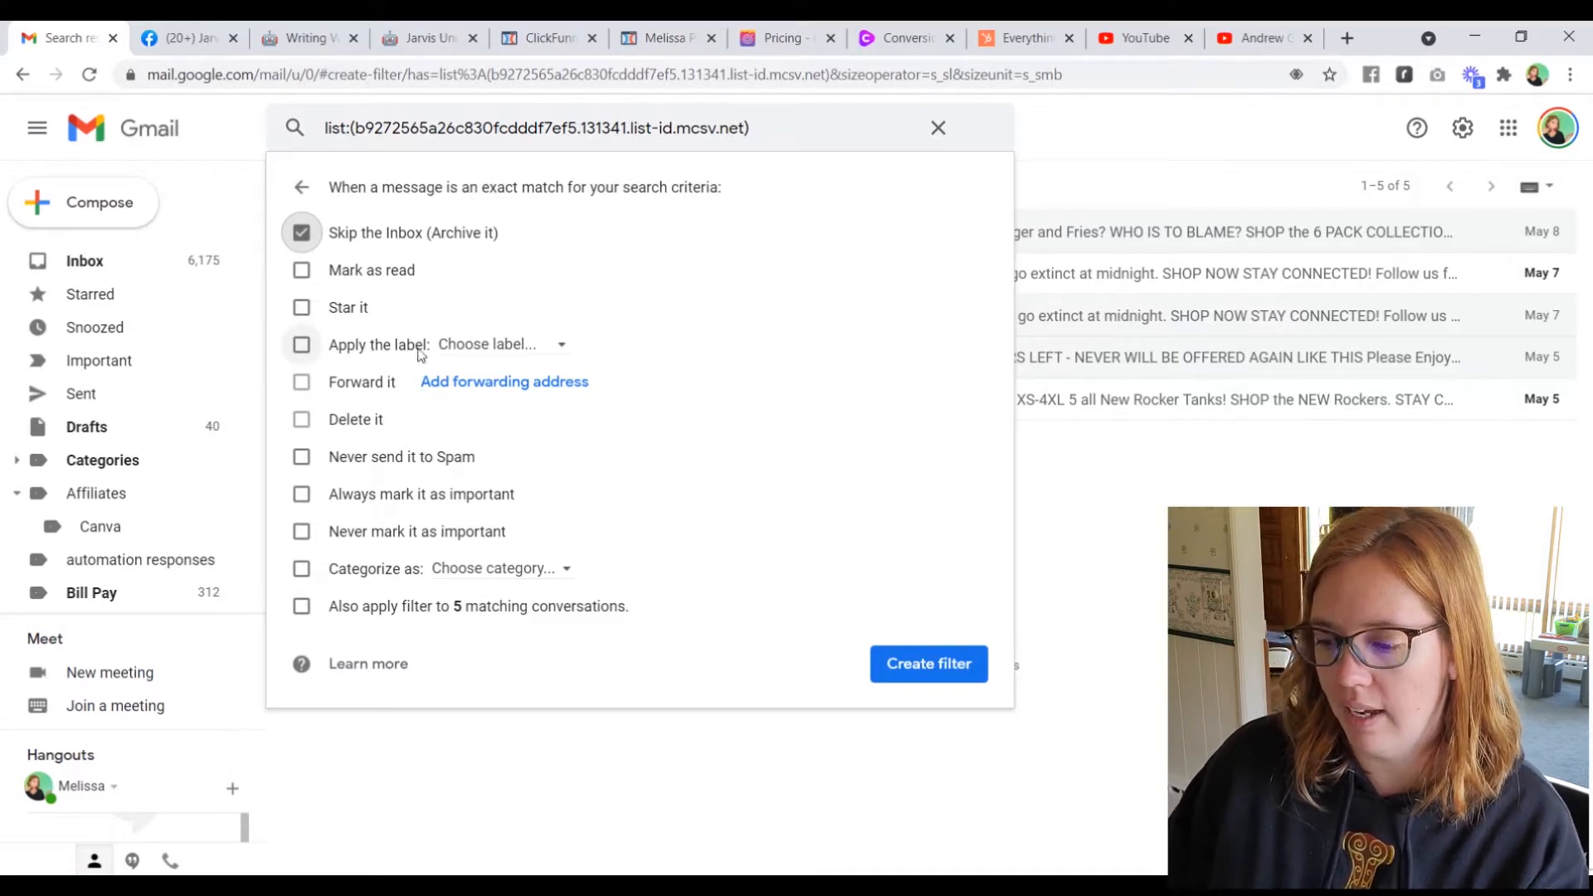
# Have the filter apply a new label named "Fitness Tee Co", nested under Secret Weapon.
pyautogui.click(560, 349)
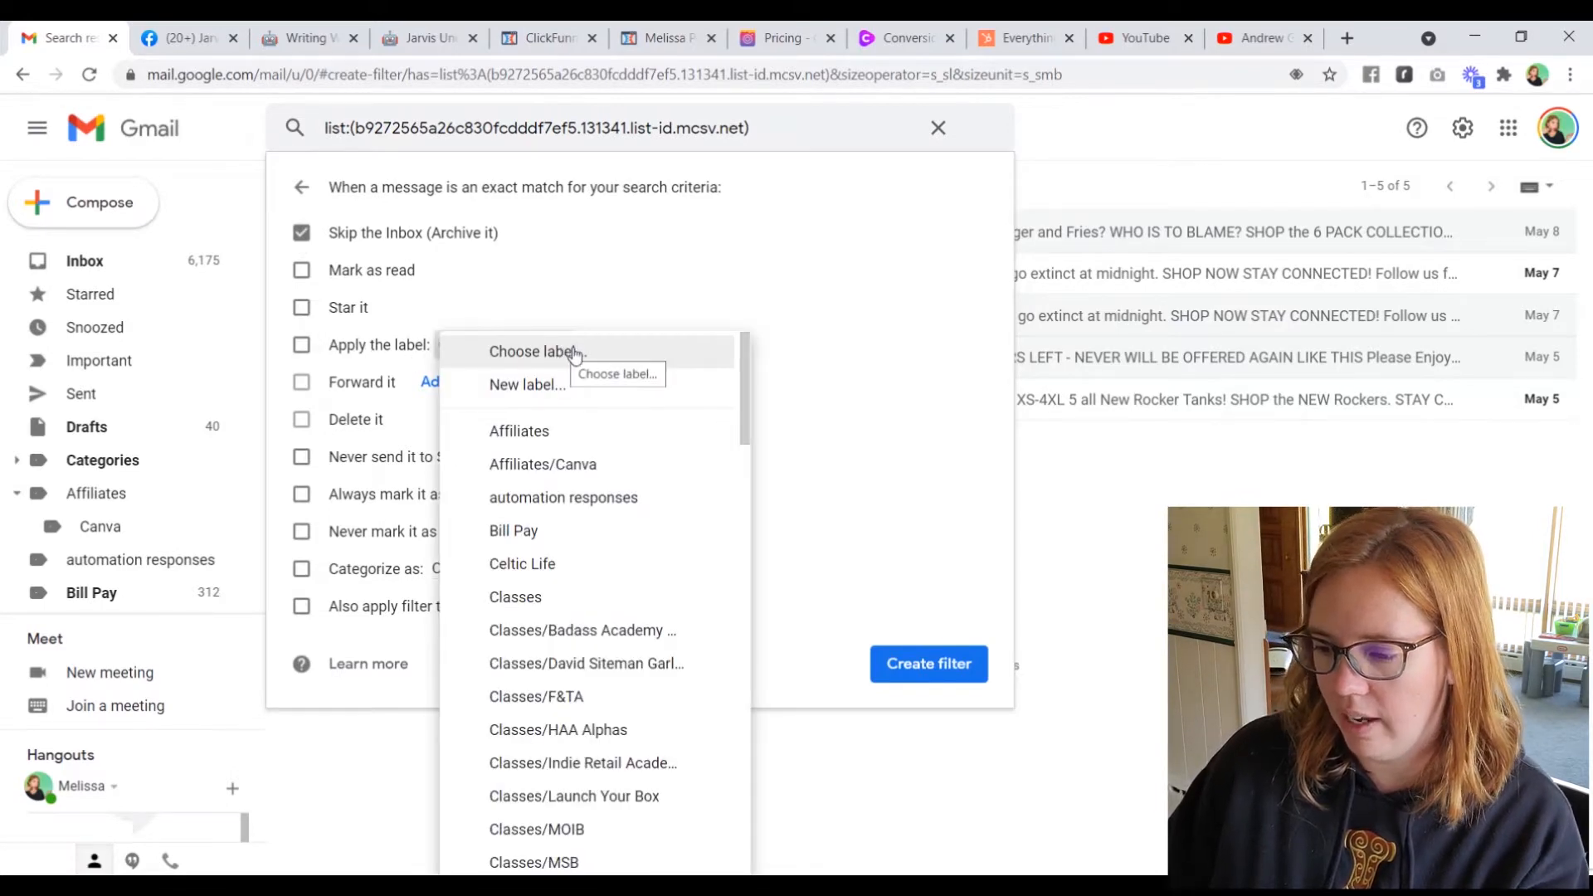
pyautogui.click(588, 399)
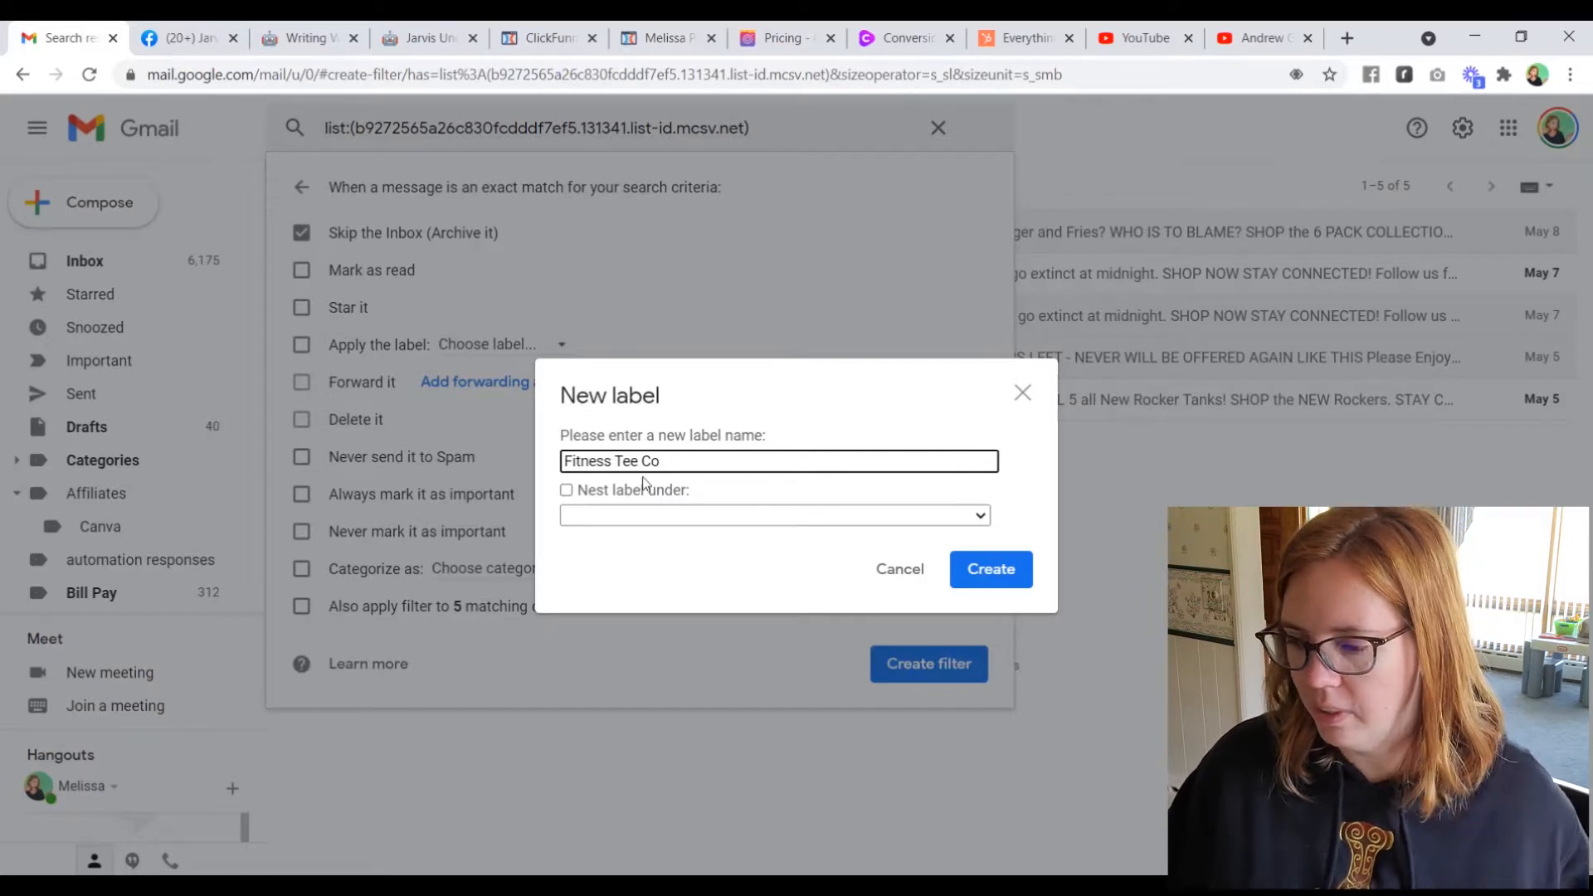
pyautogui.click(567, 491)
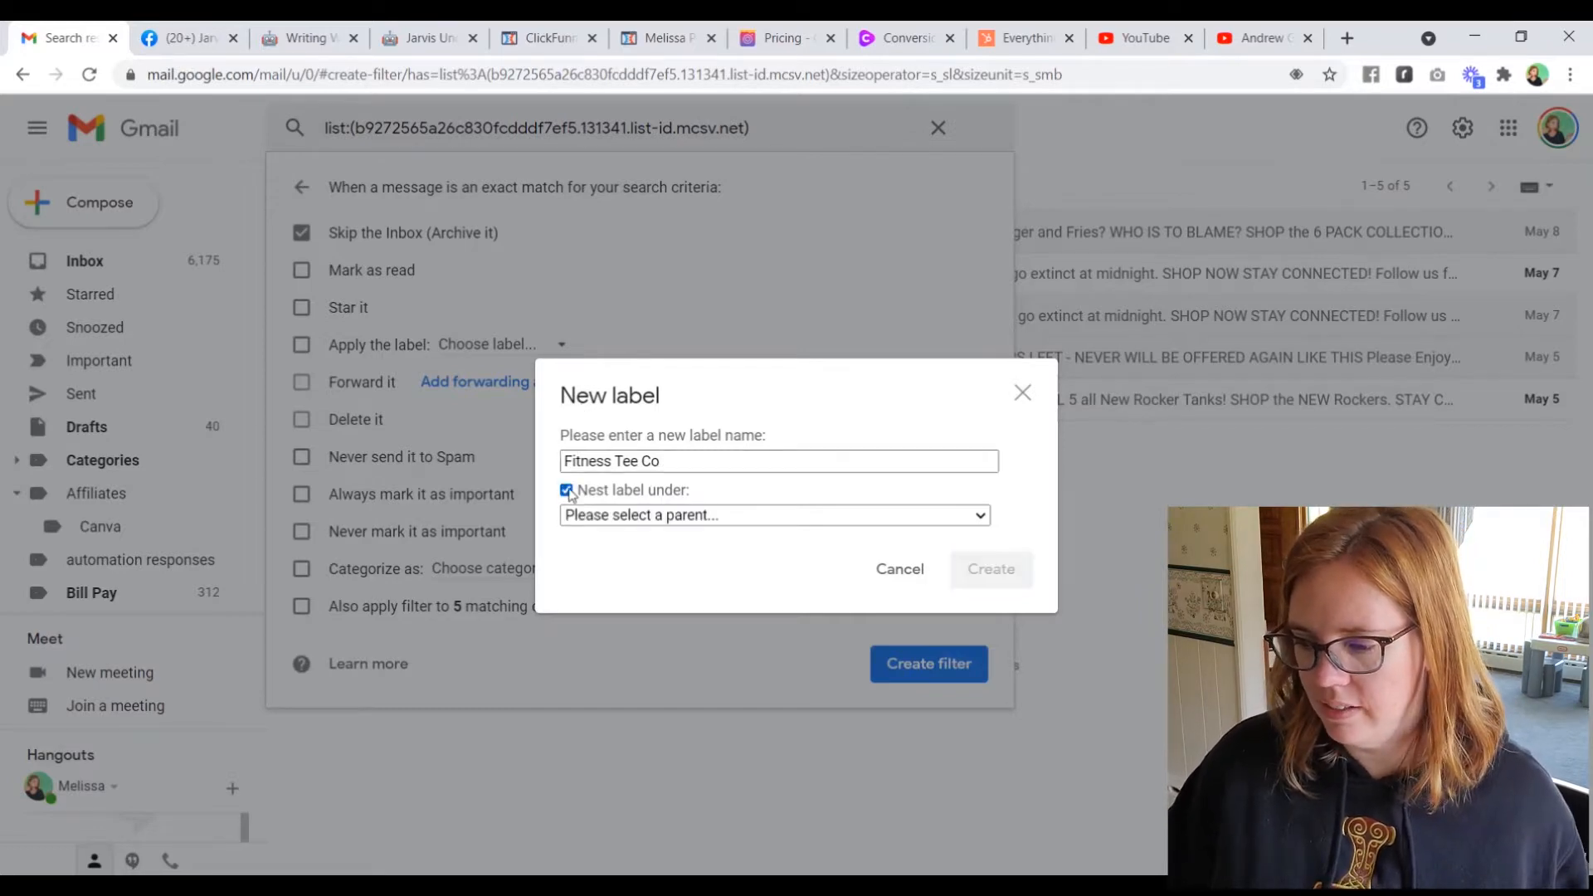
pyautogui.click(899, 515)
pyautogui.scroll(-10, 818, 391)
pyautogui.scroll(-10, 818, 397)
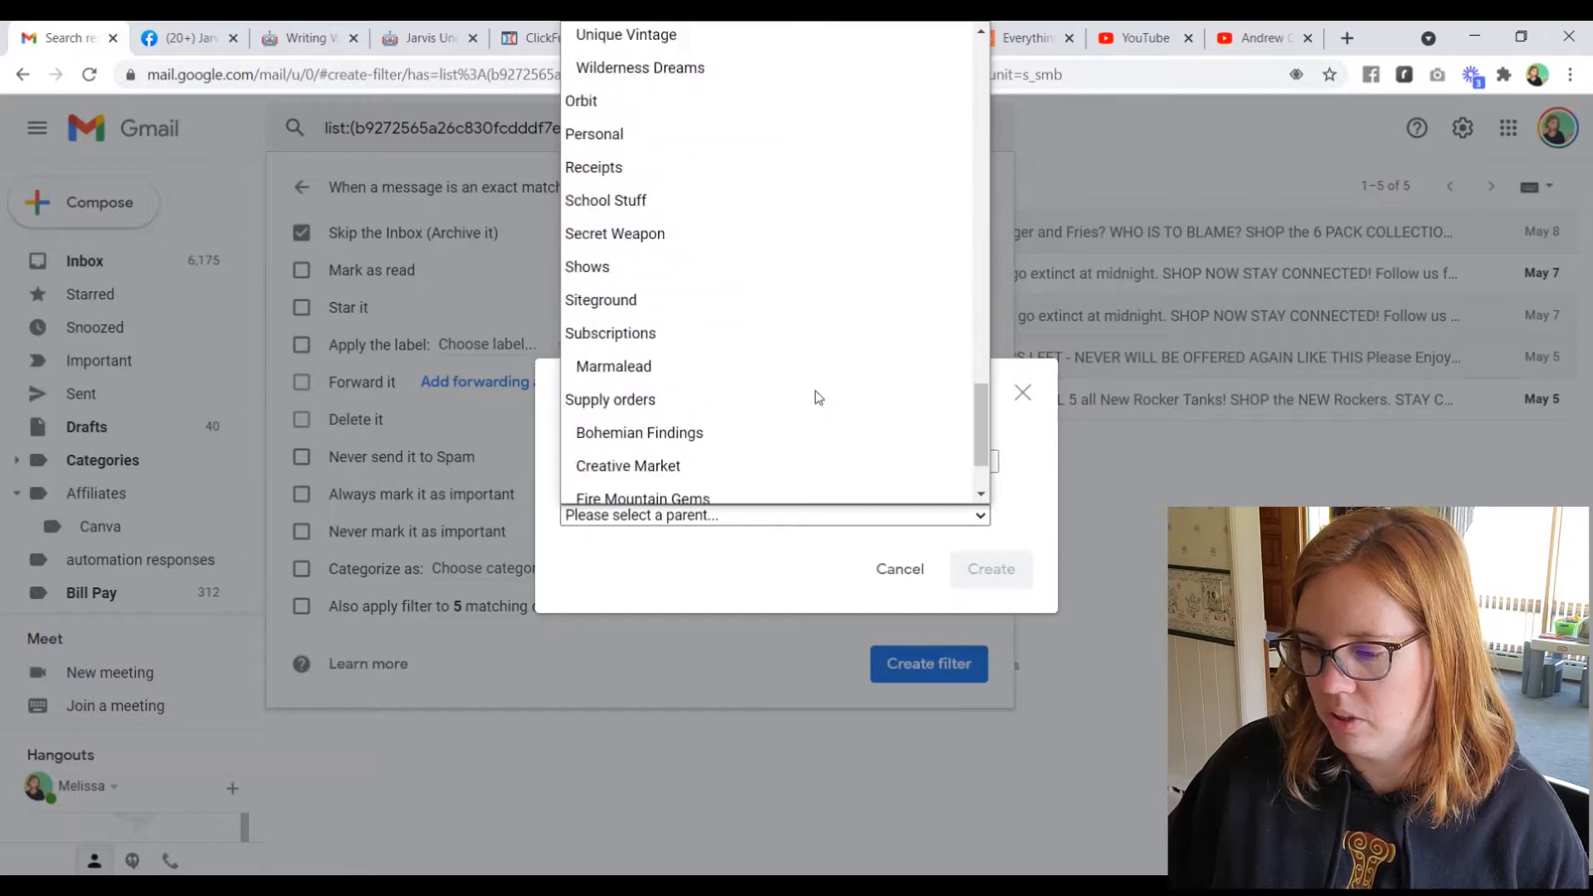
pyautogui.click(717, 121)
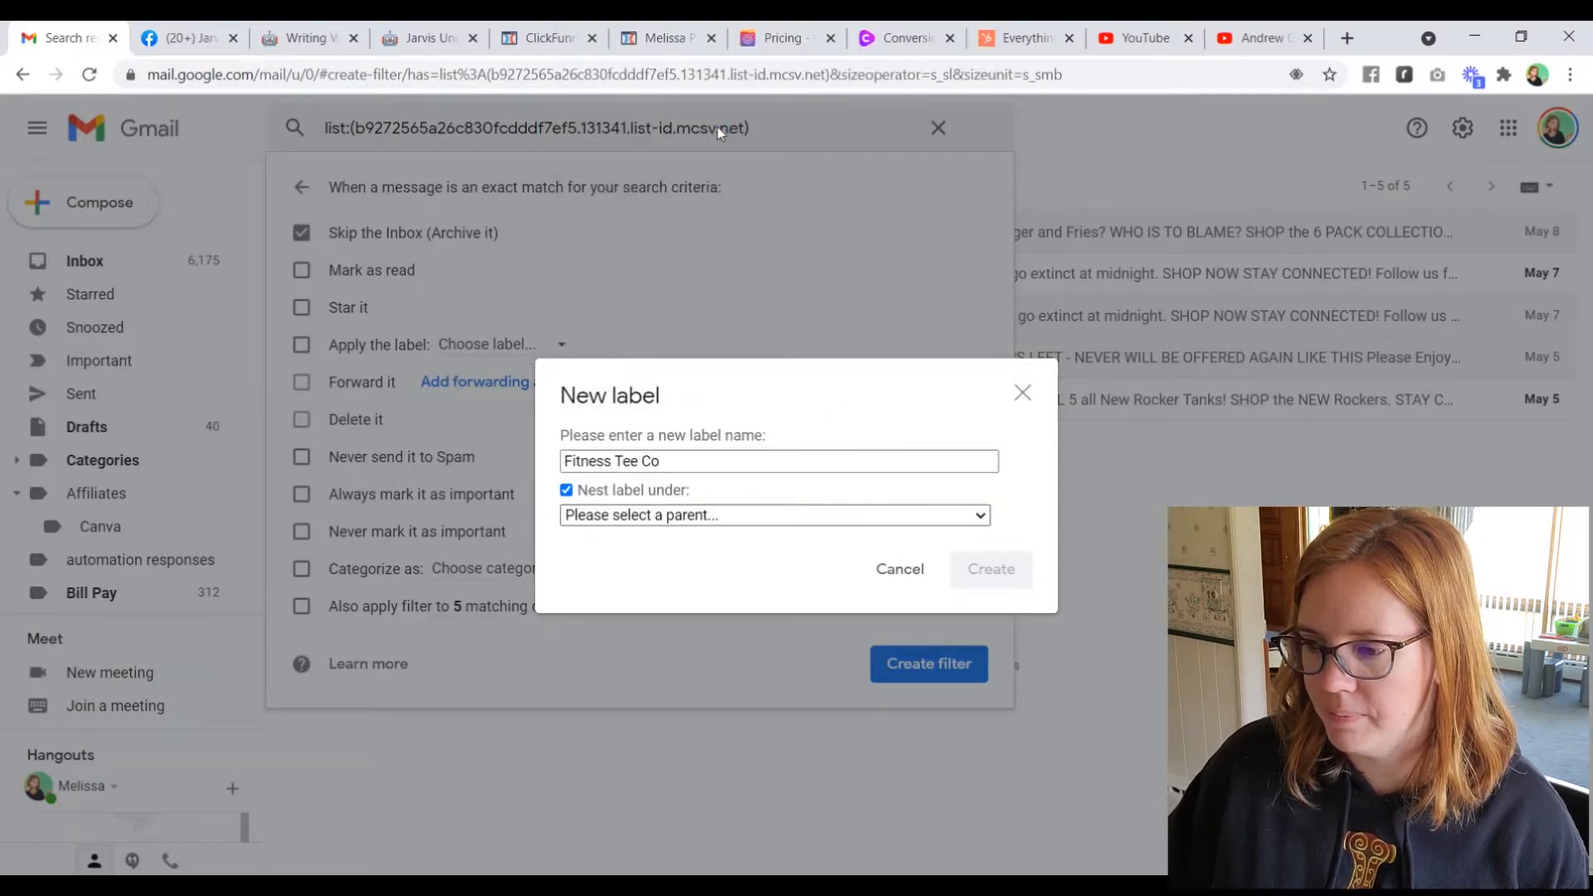
pyautogui.click(1000, 587)
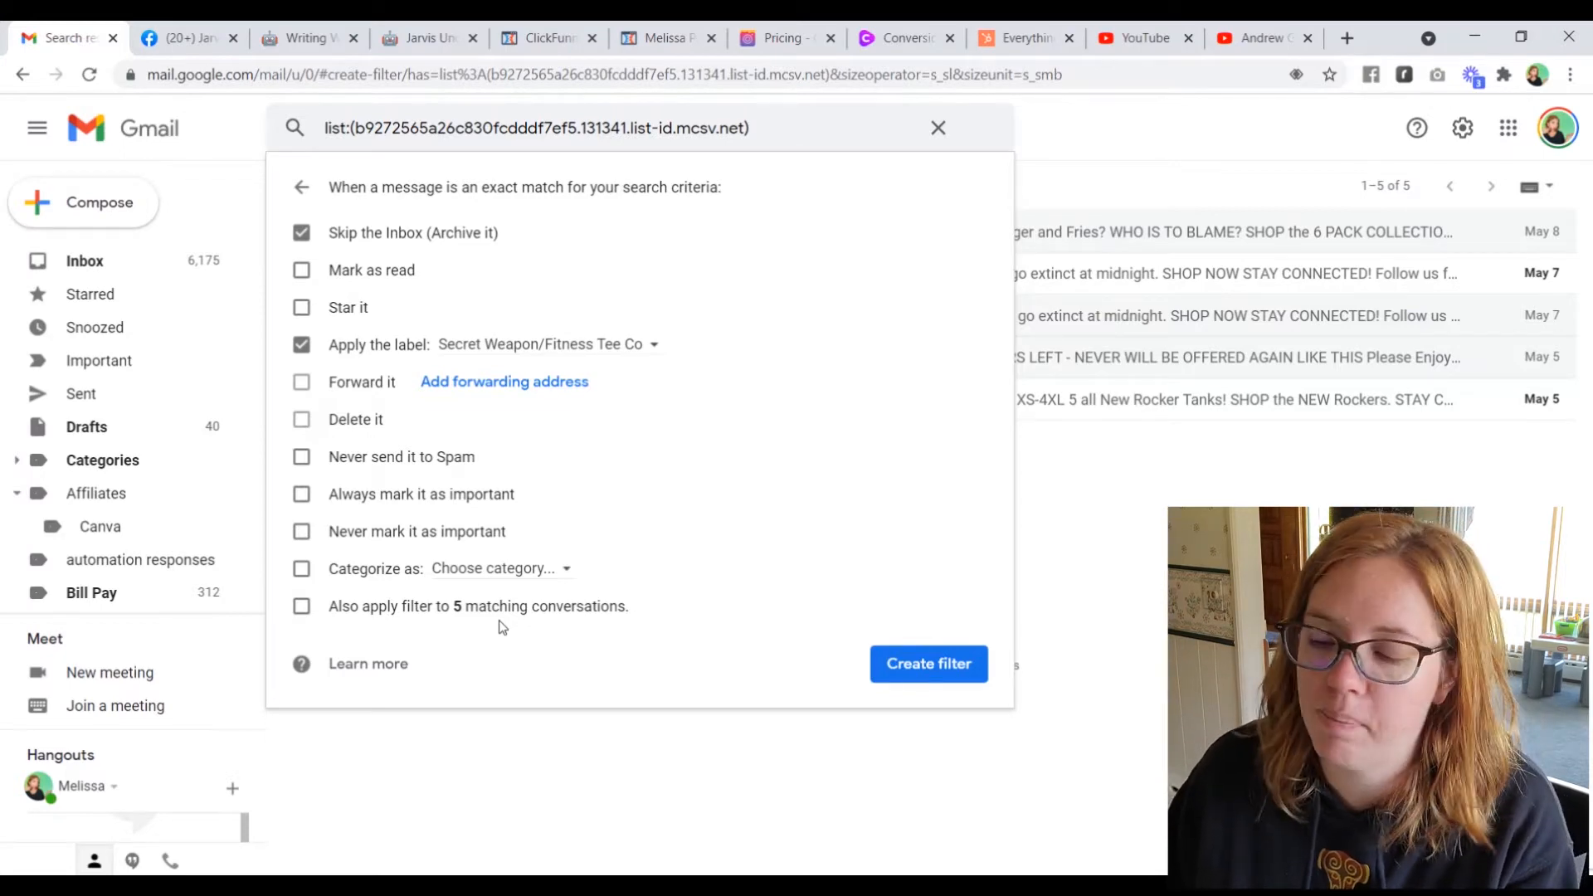
# Include the existing matching conversations in the filter and create it.
pyautogui.click(318, 609)
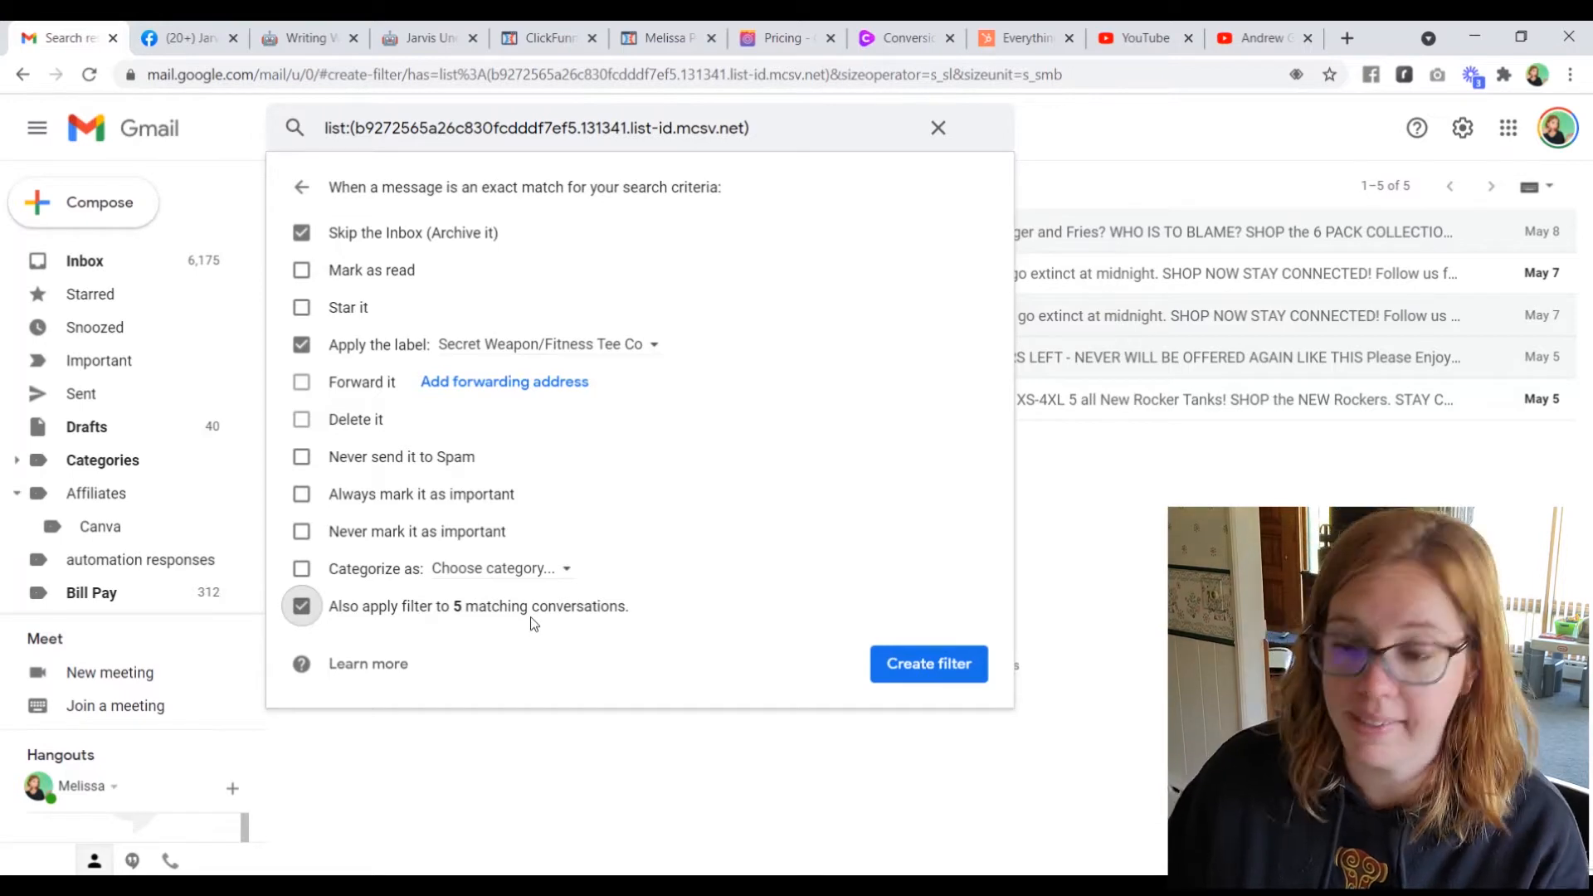
pyautogui.click(944, 674)
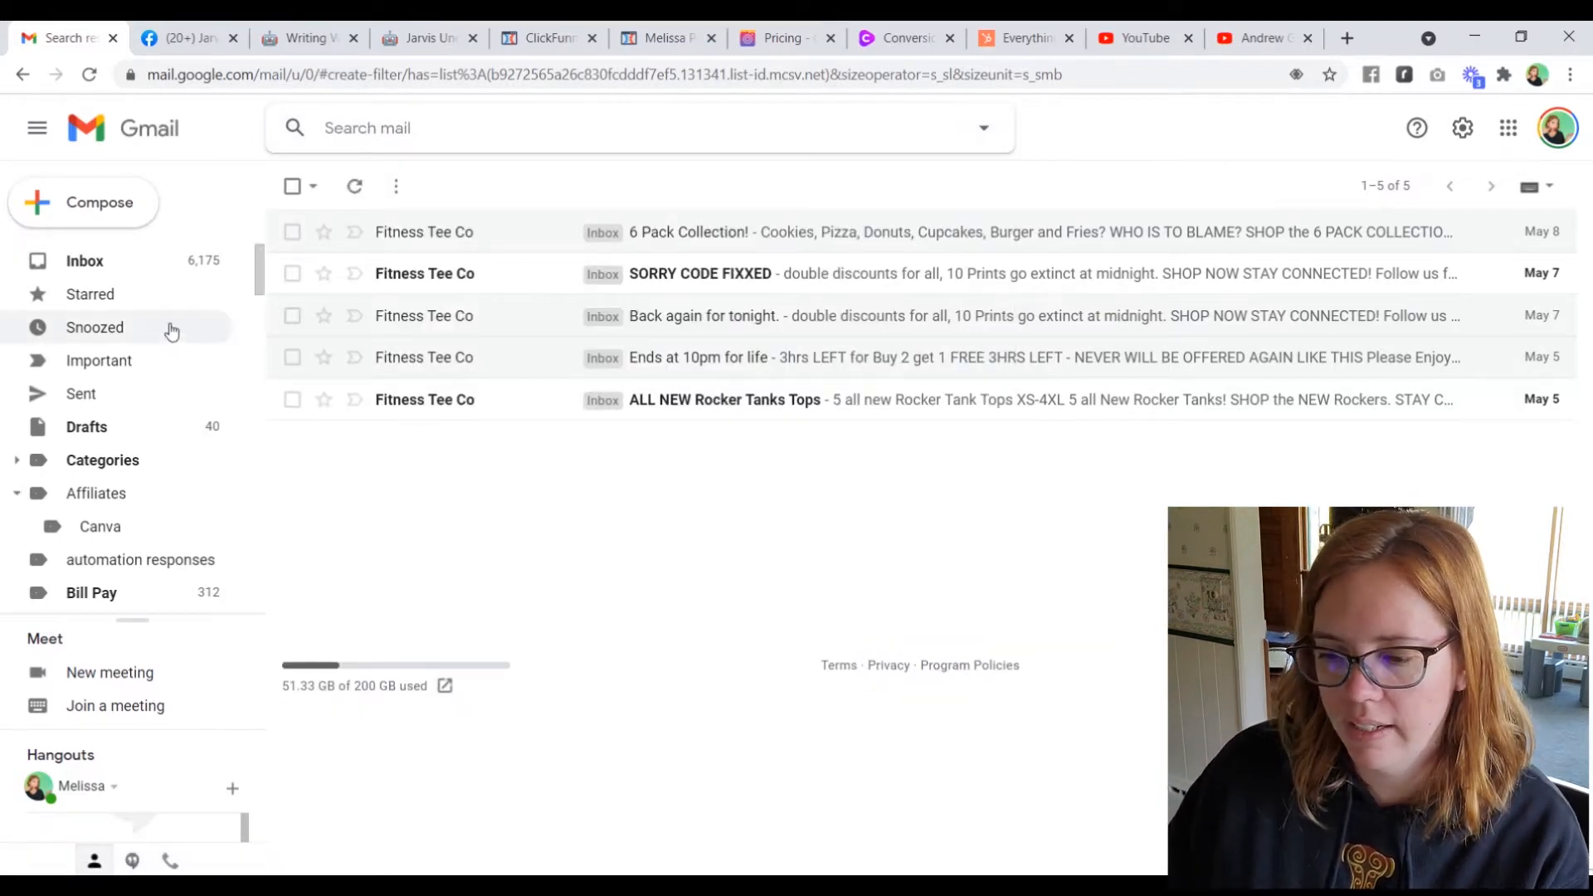
# Open the Fitness Tee Co label under Secret Weapon to check the filtered emails.
pyautogui.scroll(-20, 170, 332)
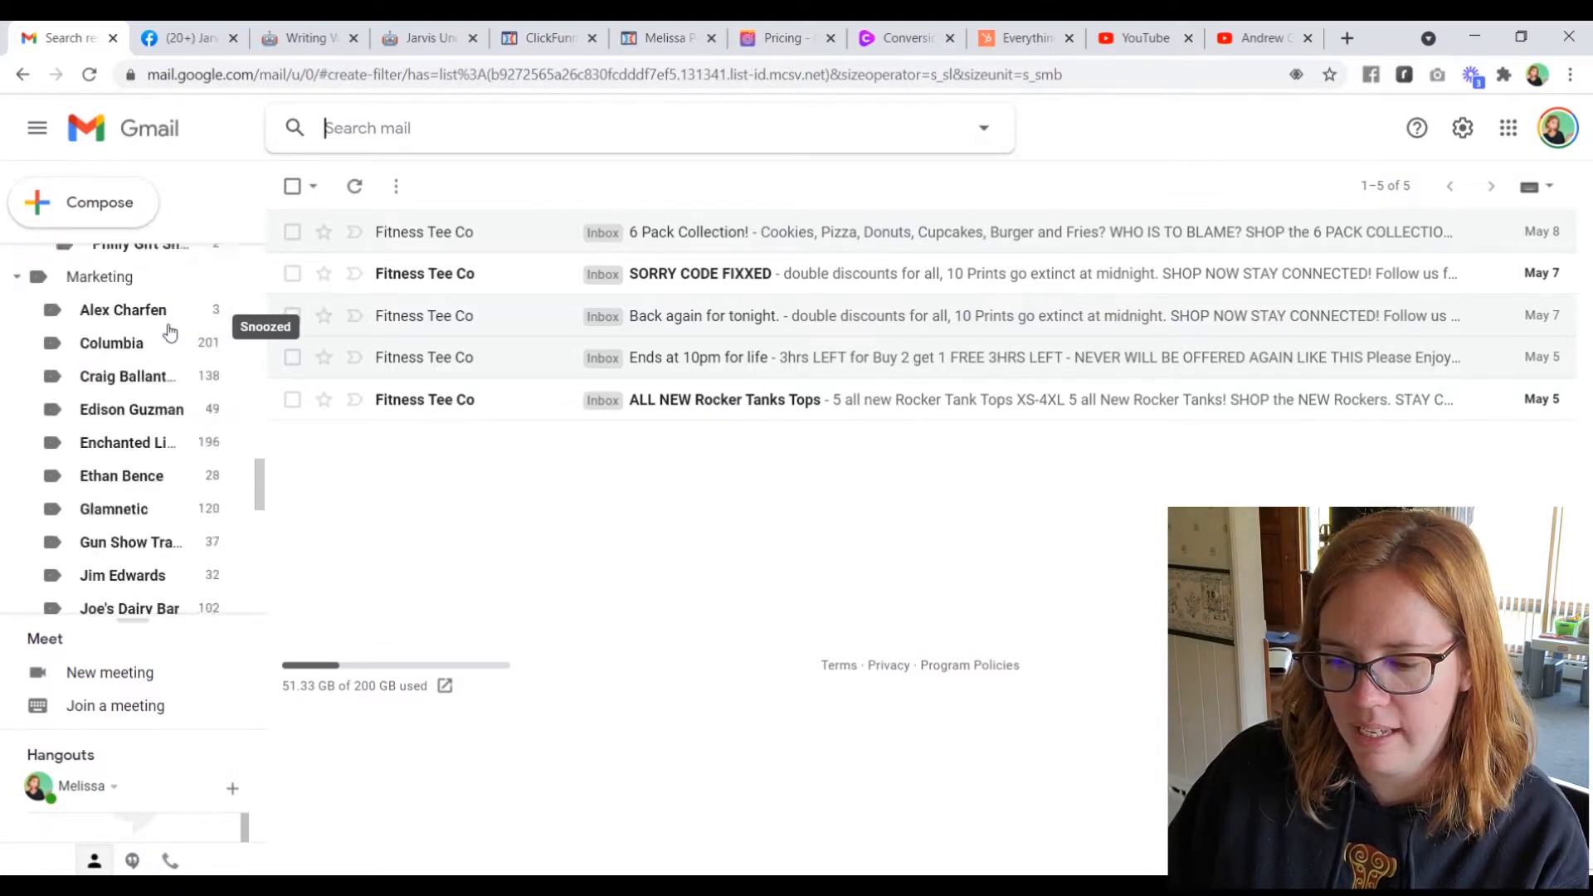
pyautogui.scroll(-5, 170, 332)
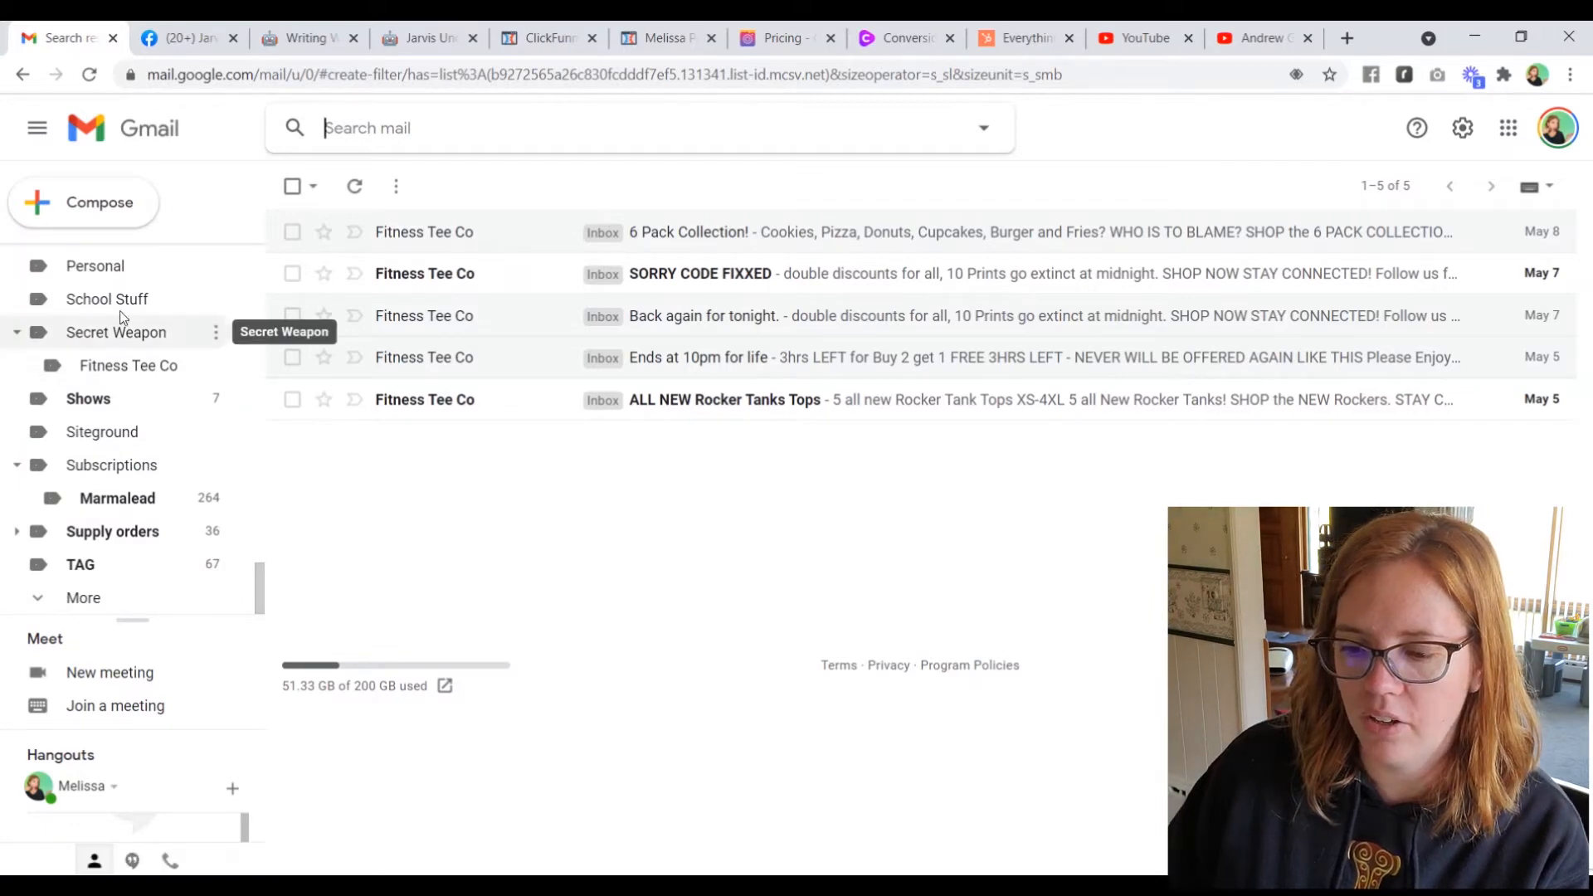
pyautogui.click(122, 374)
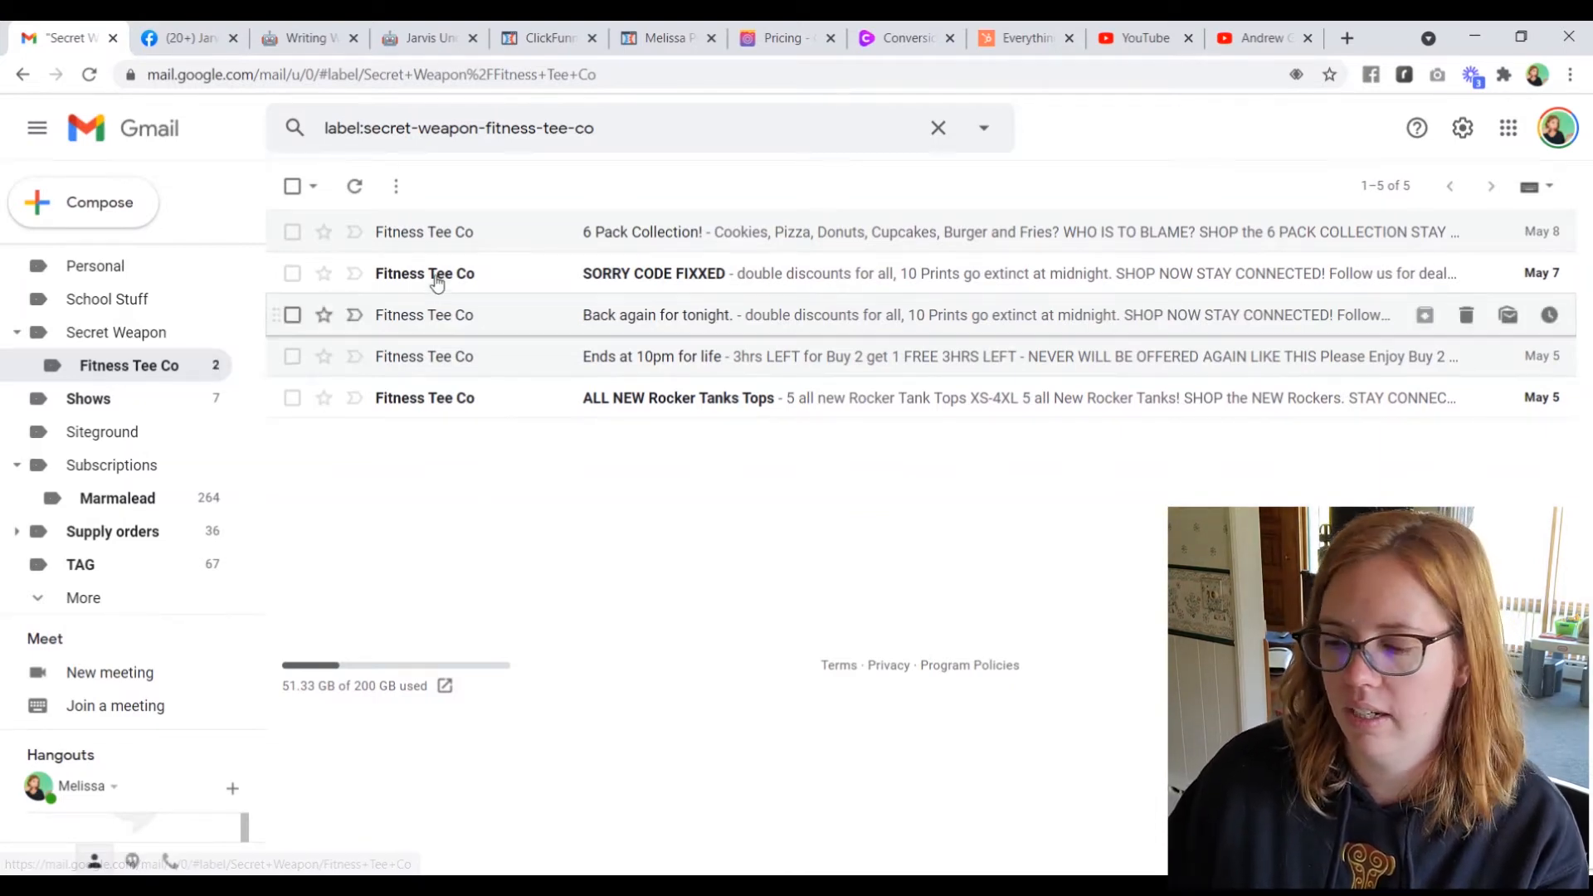
# Read the "SORRY CODE FIXXED" and "ALL NEW Rocker Tanks Tops" emails in full, returning to the label's message list.
pyautogui.click(685, 288)
pyautogui.scroll(-8, 1052, 358)
pyautogui.scroll(8, 1052, 359)
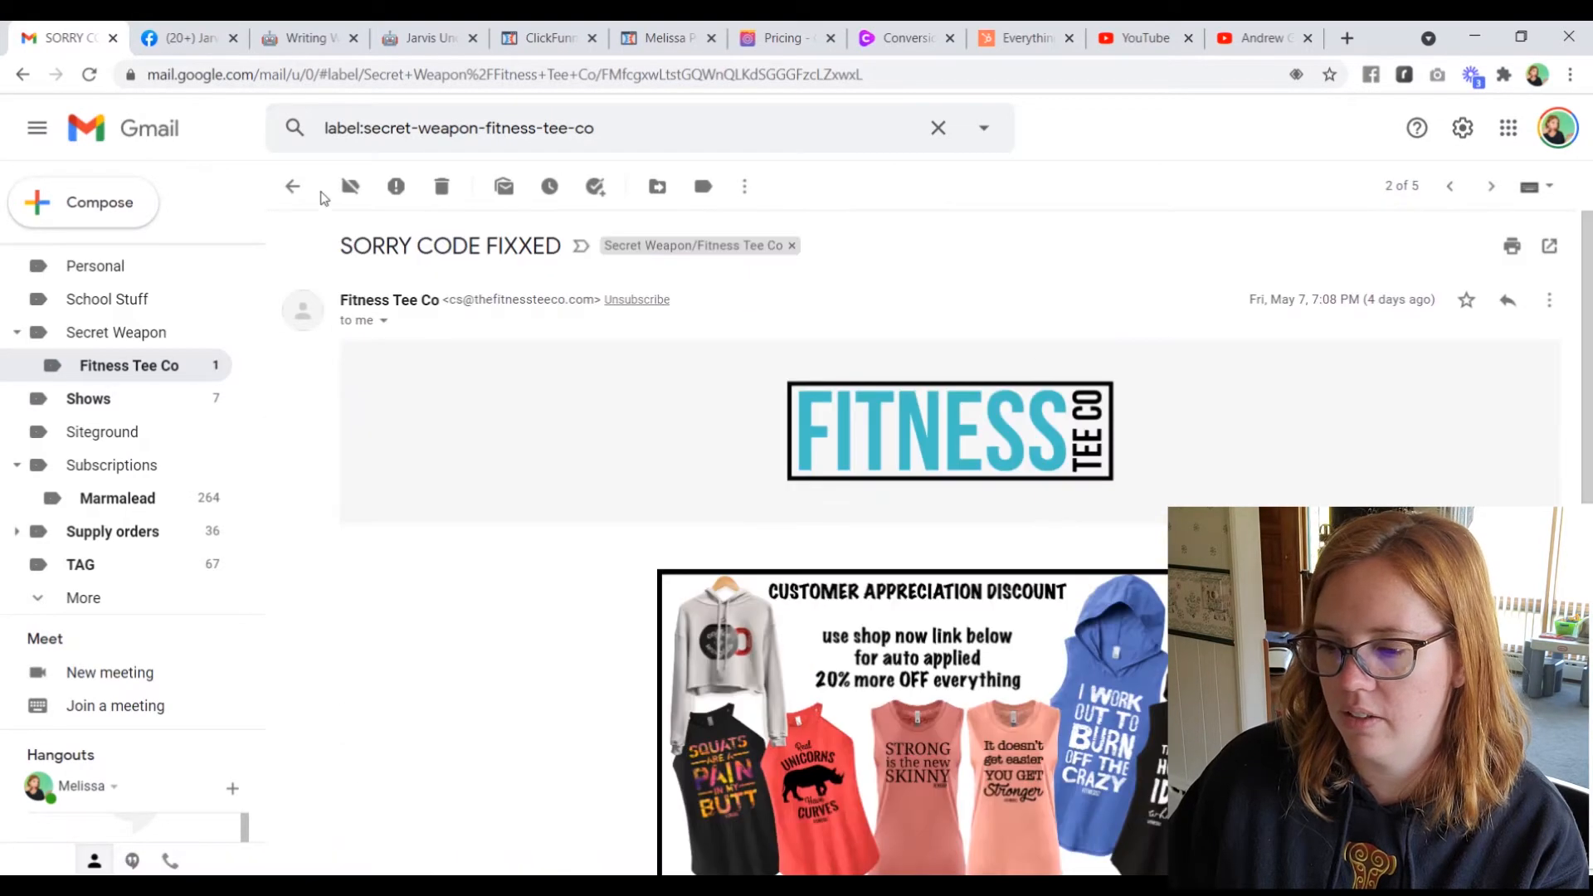
pyautogui.click(292, 186)
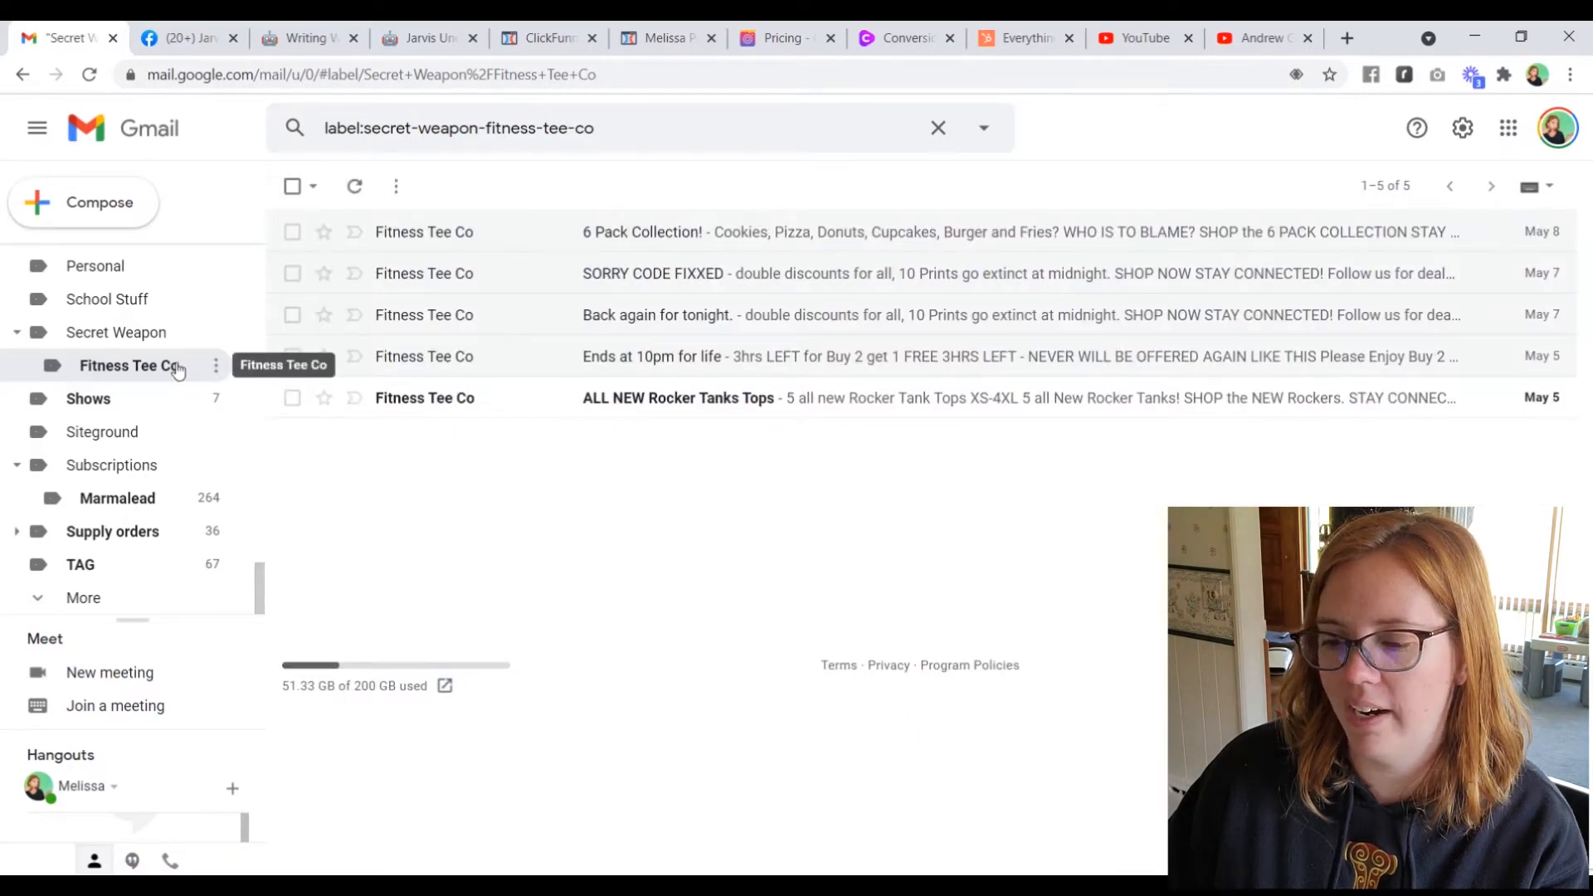
pyautogui.click(683, 400)
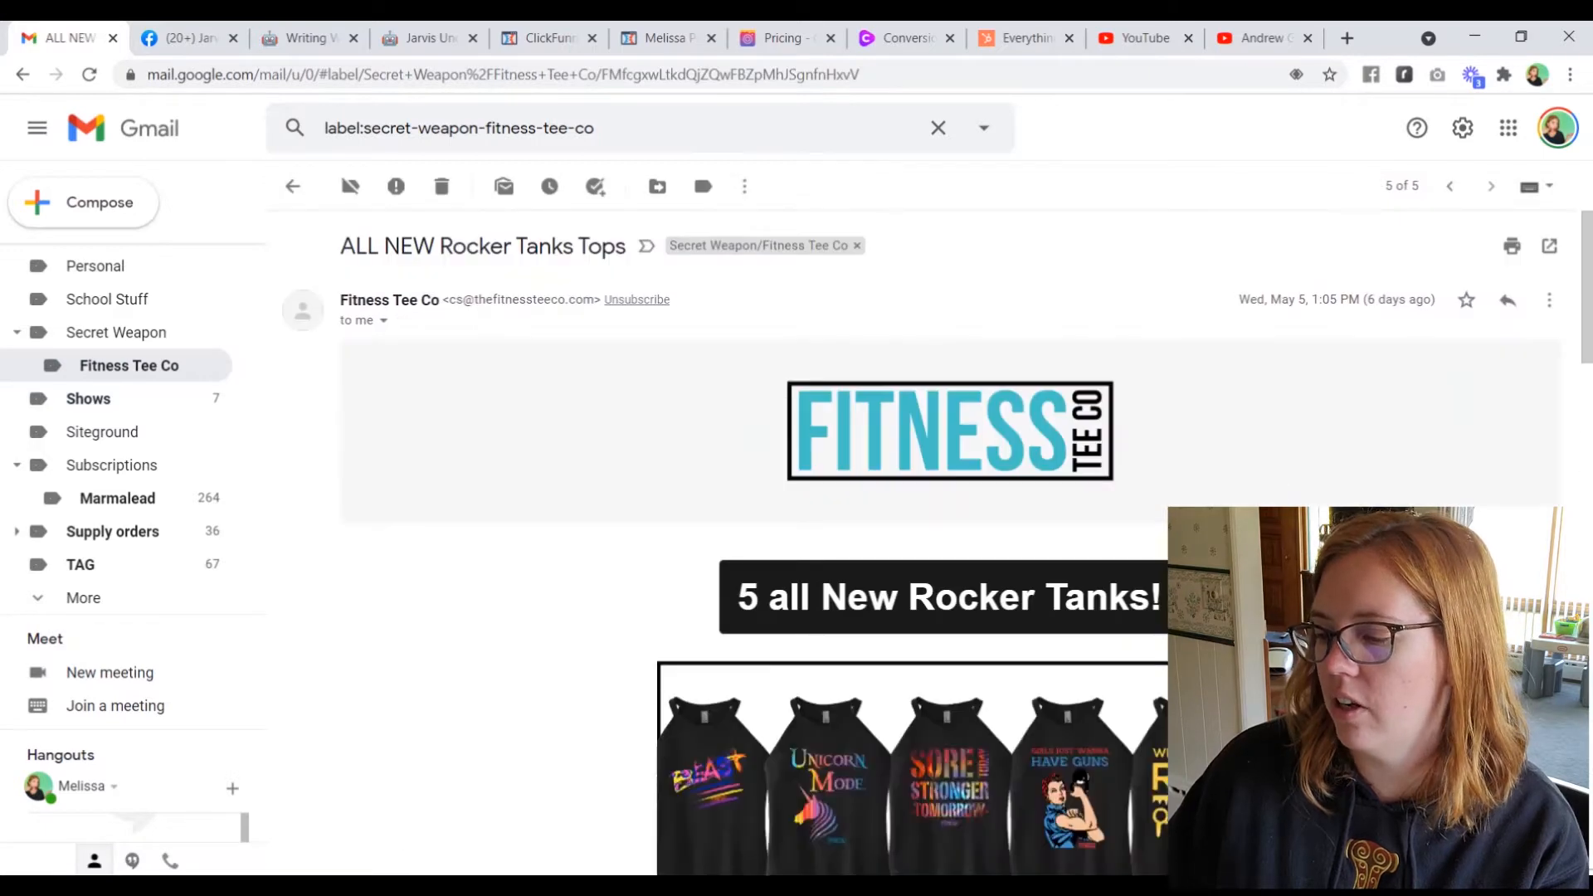
pyautogui.scroll(-15, 912, 539)
pyautogui.scroll(15, 913, 539)
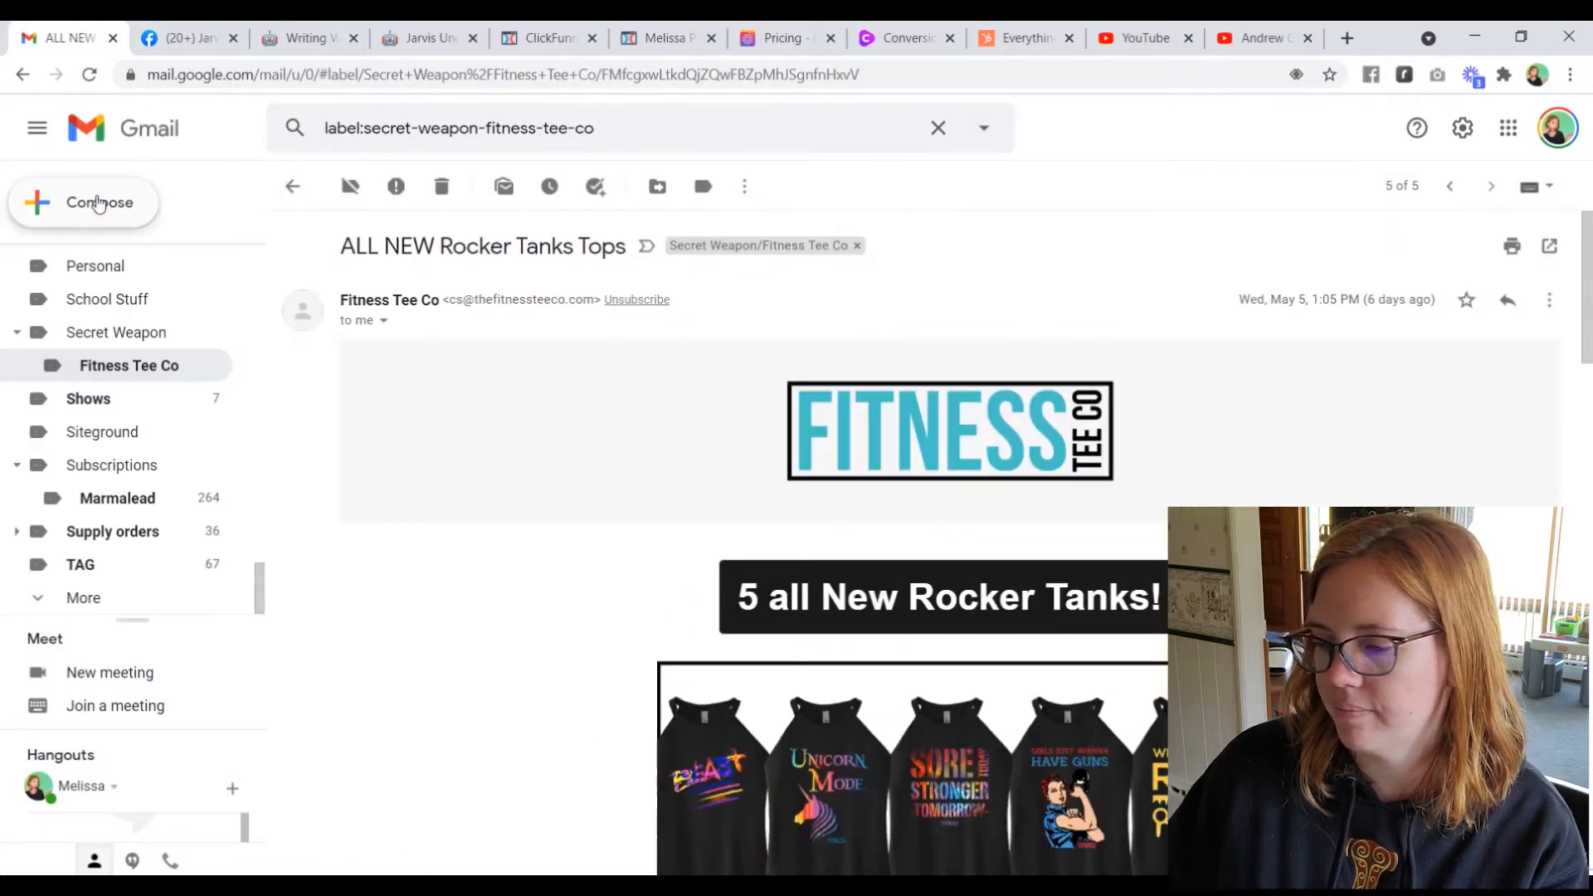
pyautogui.click(292, 186)
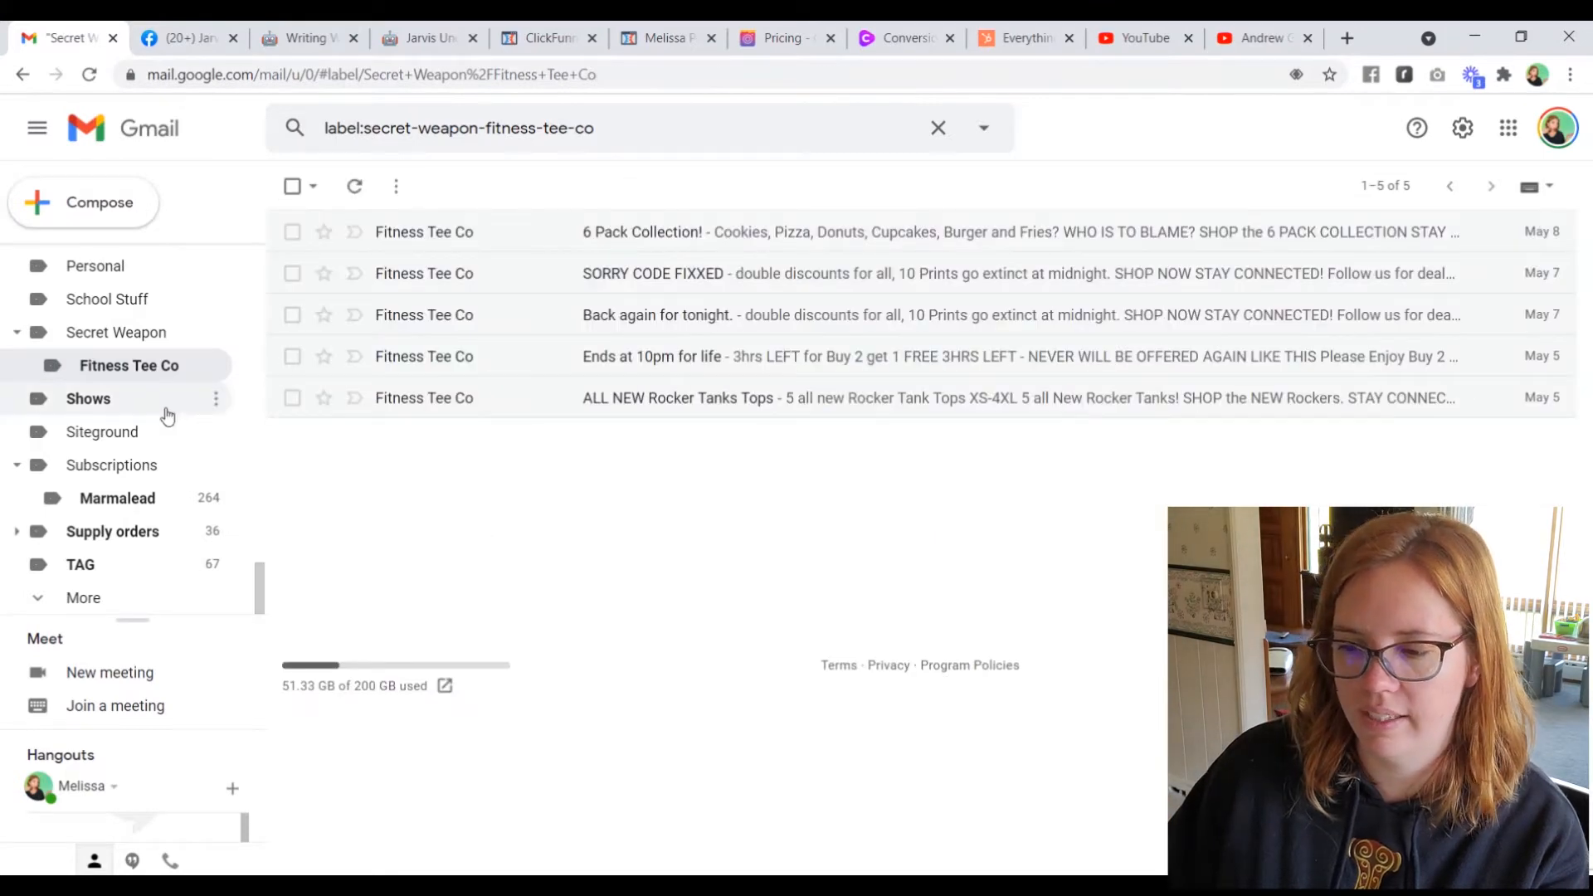
# Go back to the Inbox and open The Wicked Griffin's "Exciting Rune news!" email among the promotions.
pyautogui.scroll(-5, 133, 382)
pyautogui.scroll(5, 133, 381)
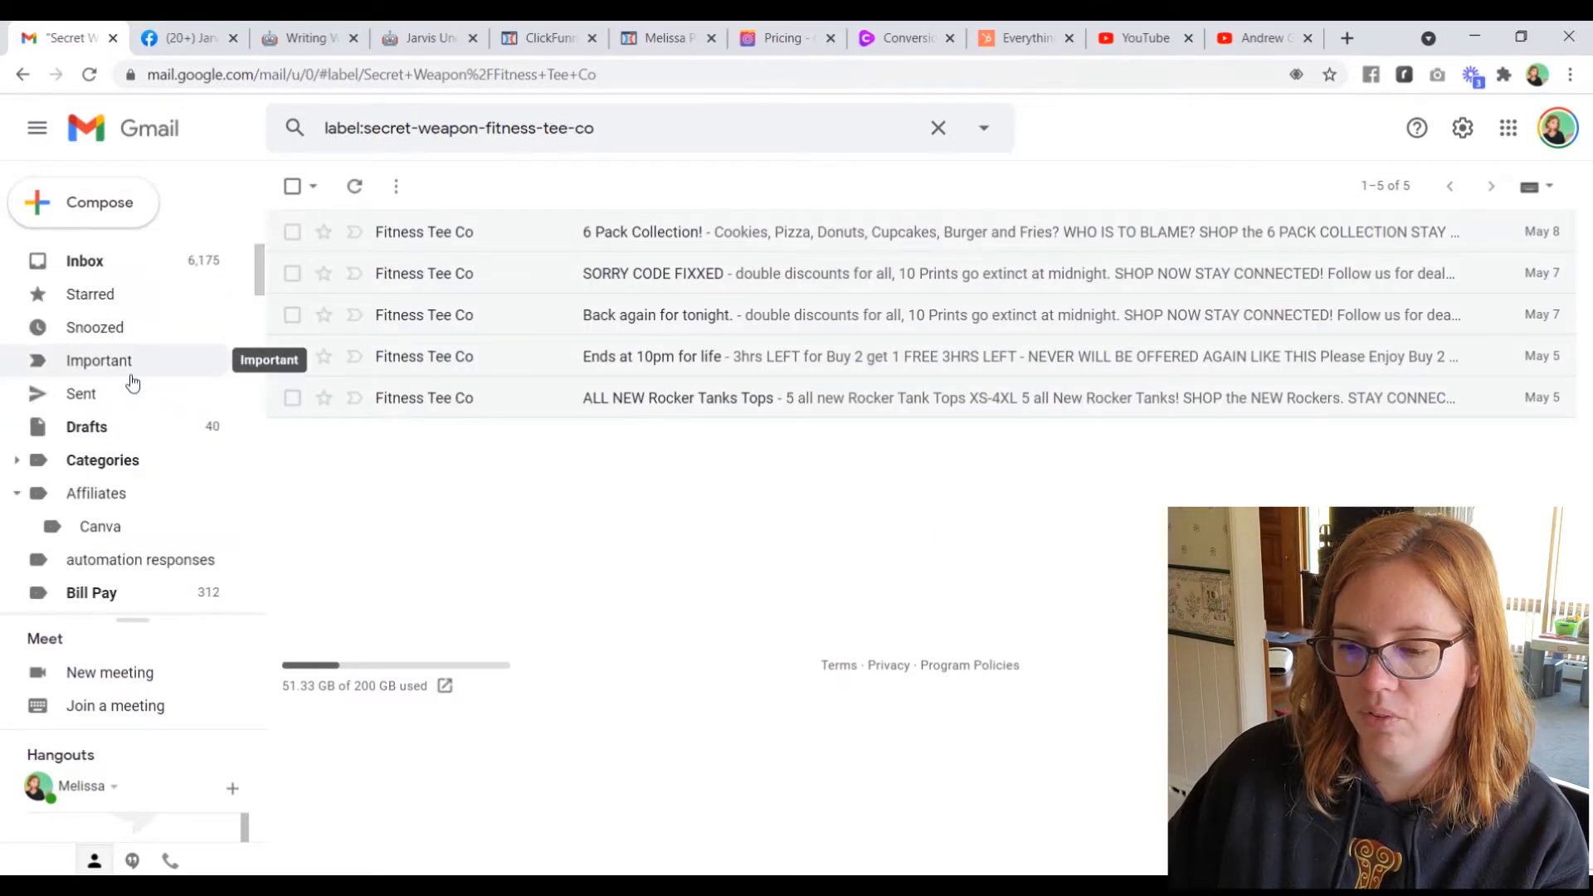
pyautogui.click(117, 264)
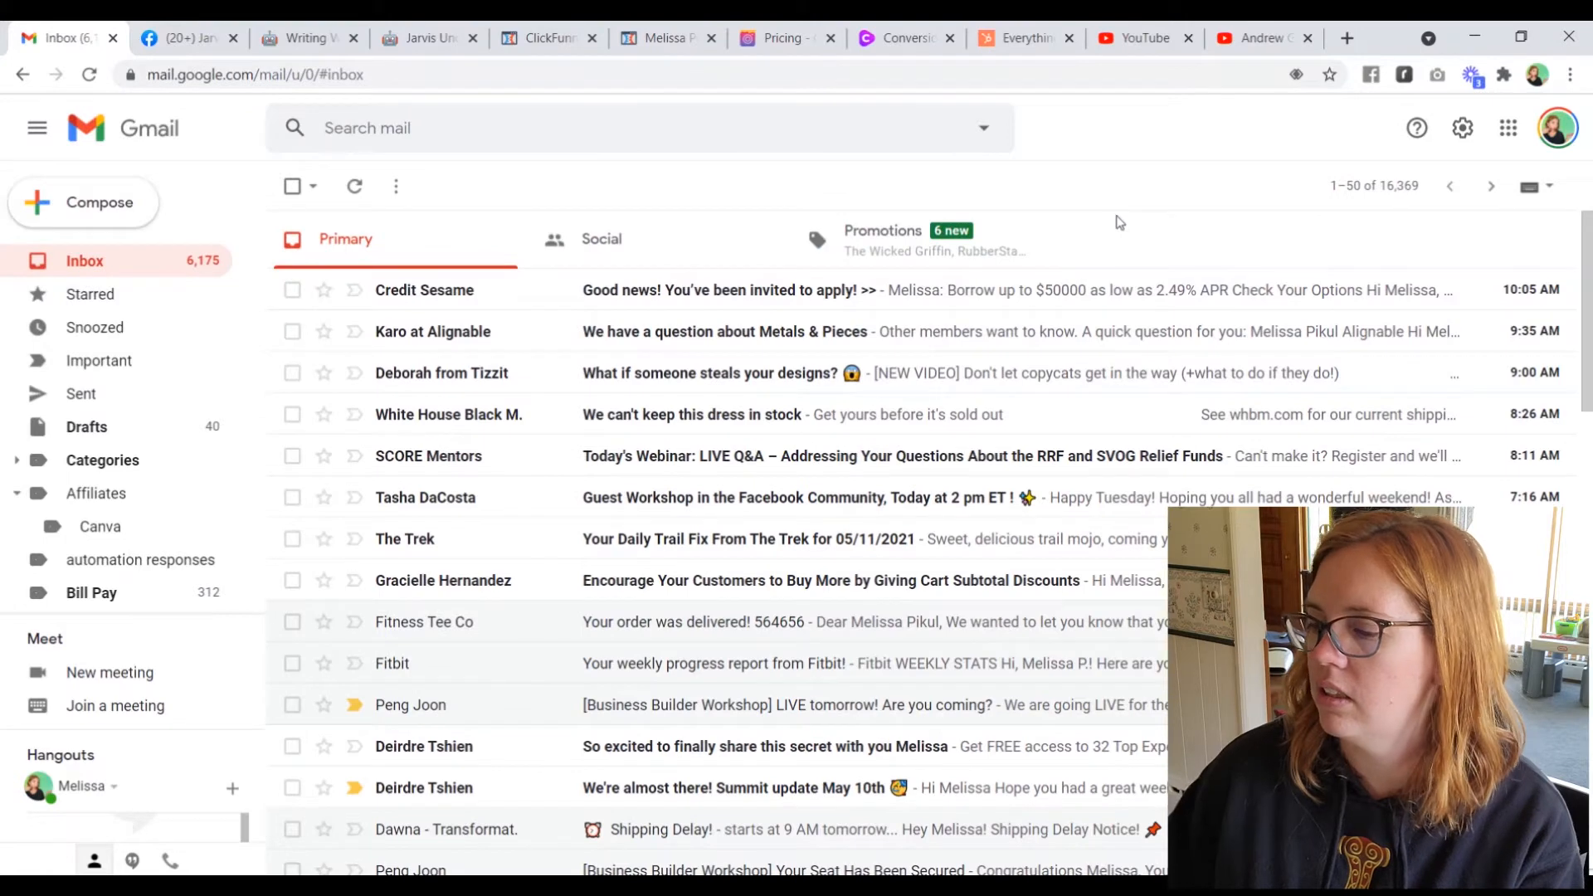
pyautogui.click(910, 239)
pyautogui.click(865, 339)
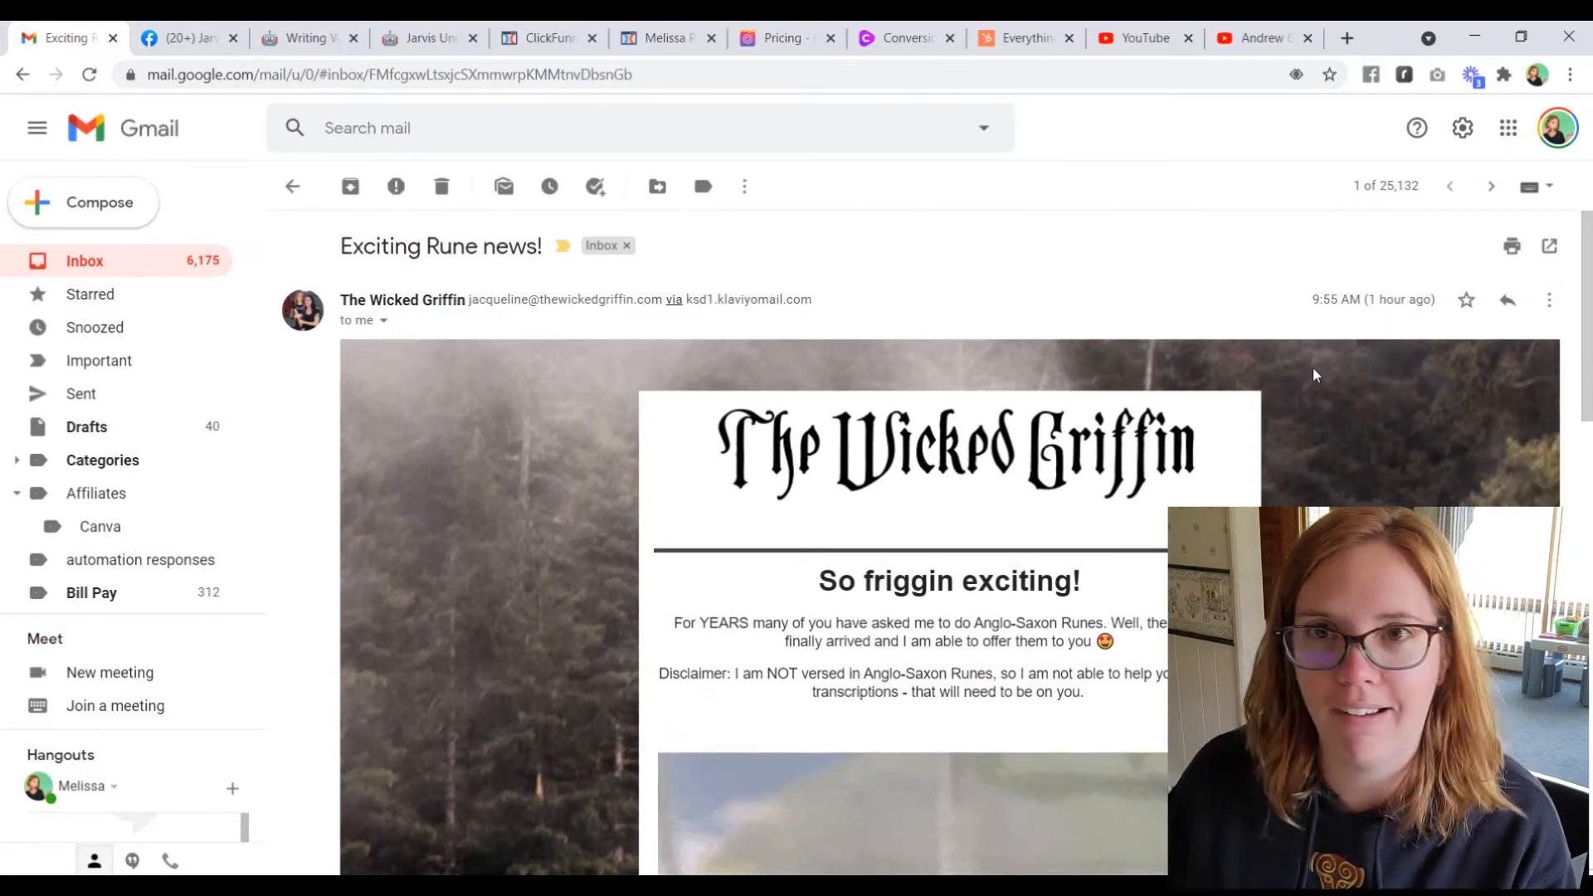
pyautogui.click(1550, 302)
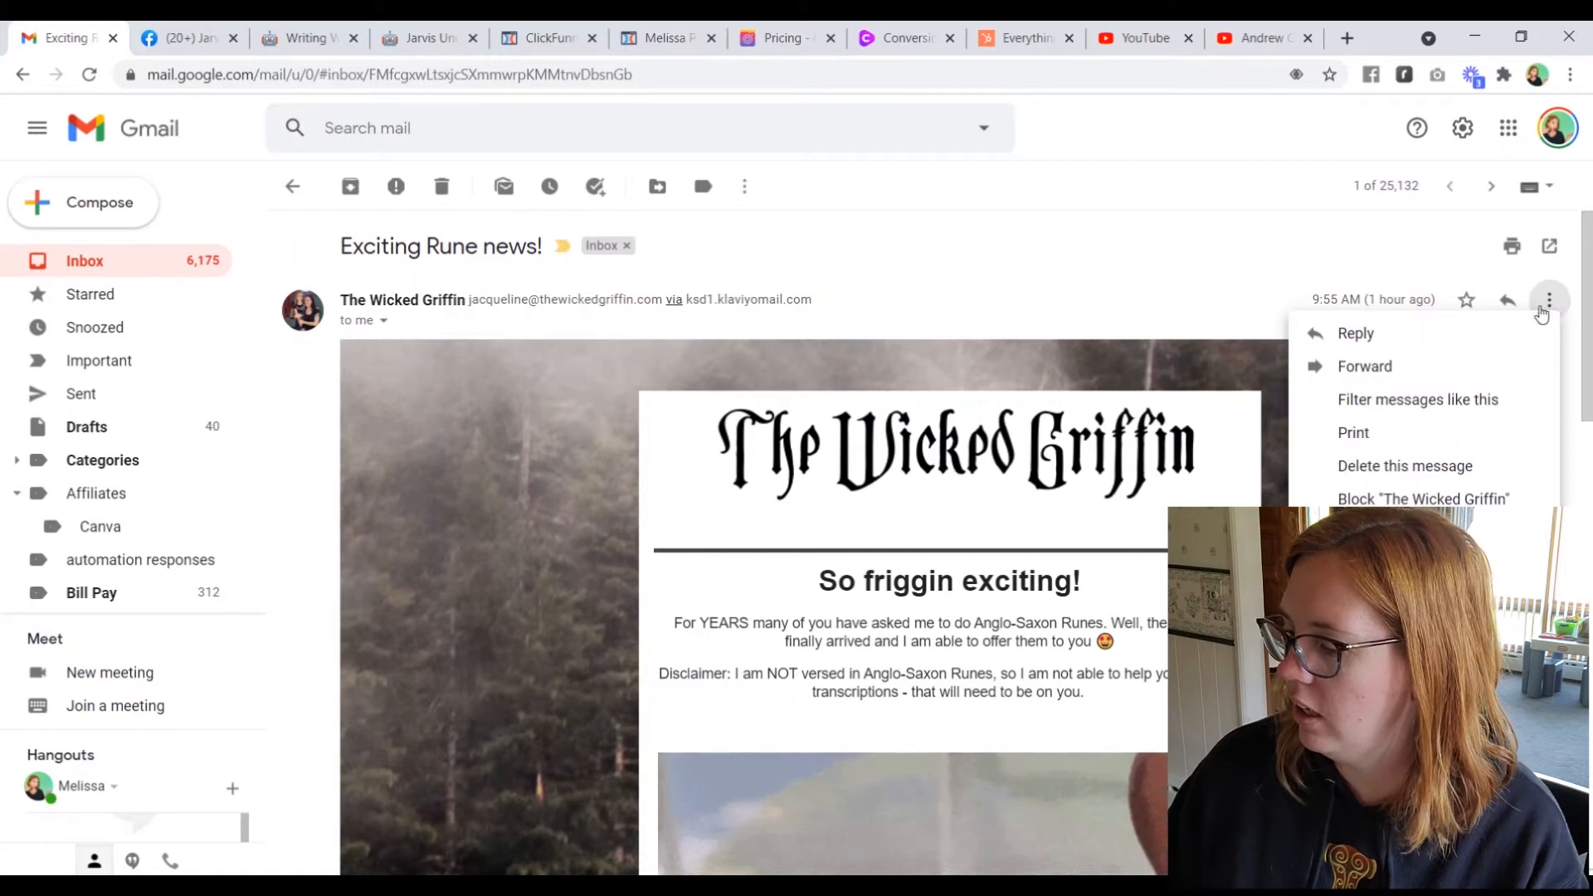
pyautogui.click(1465, 399)
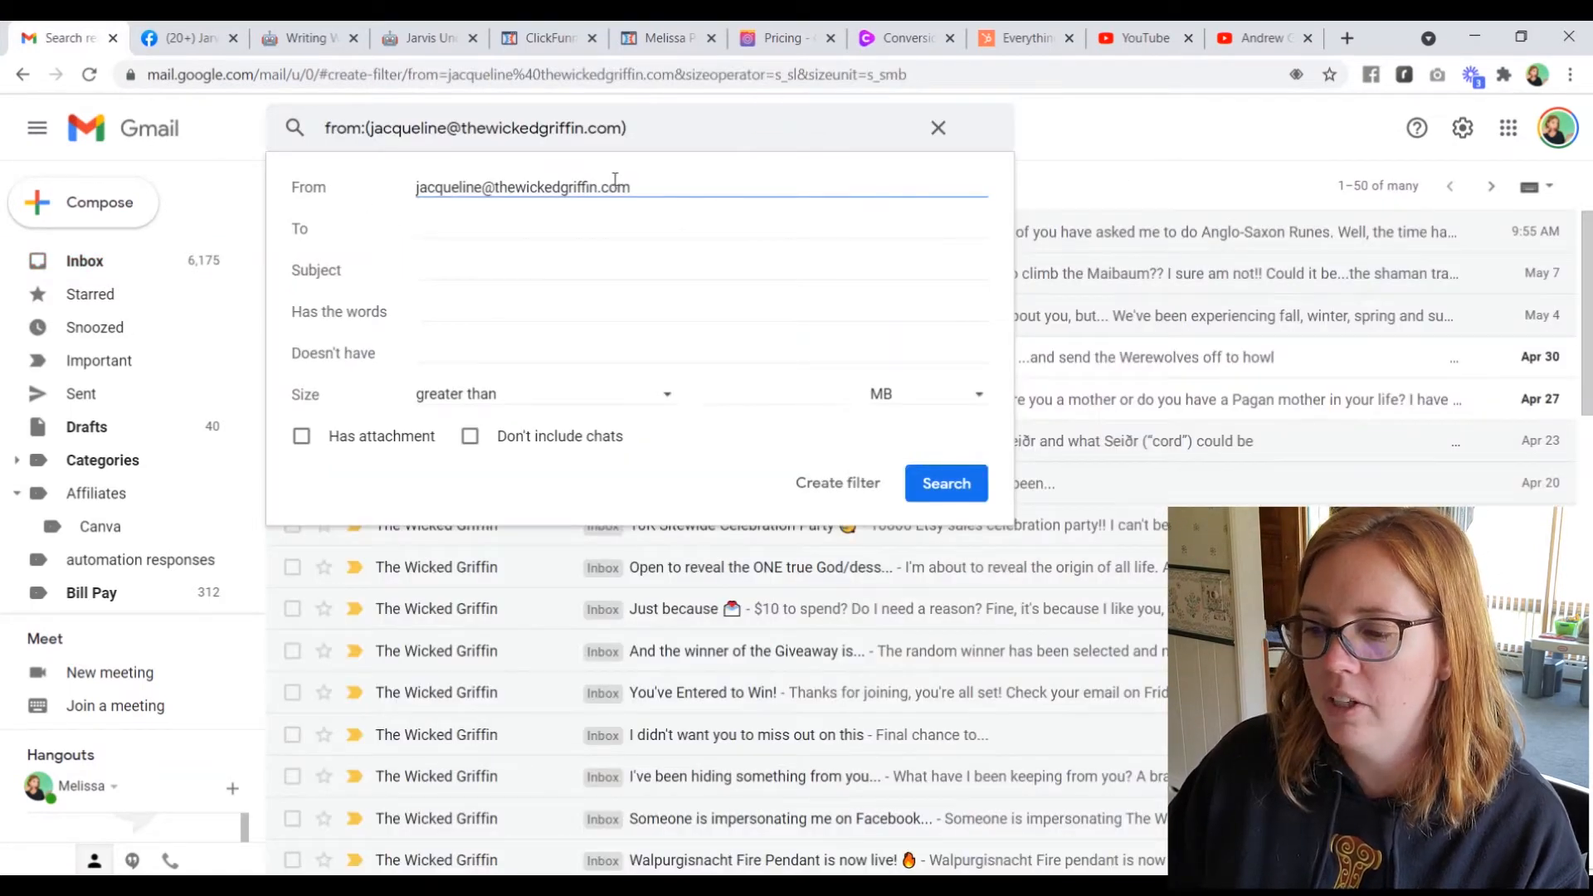
pyautogui.click(944, 481)
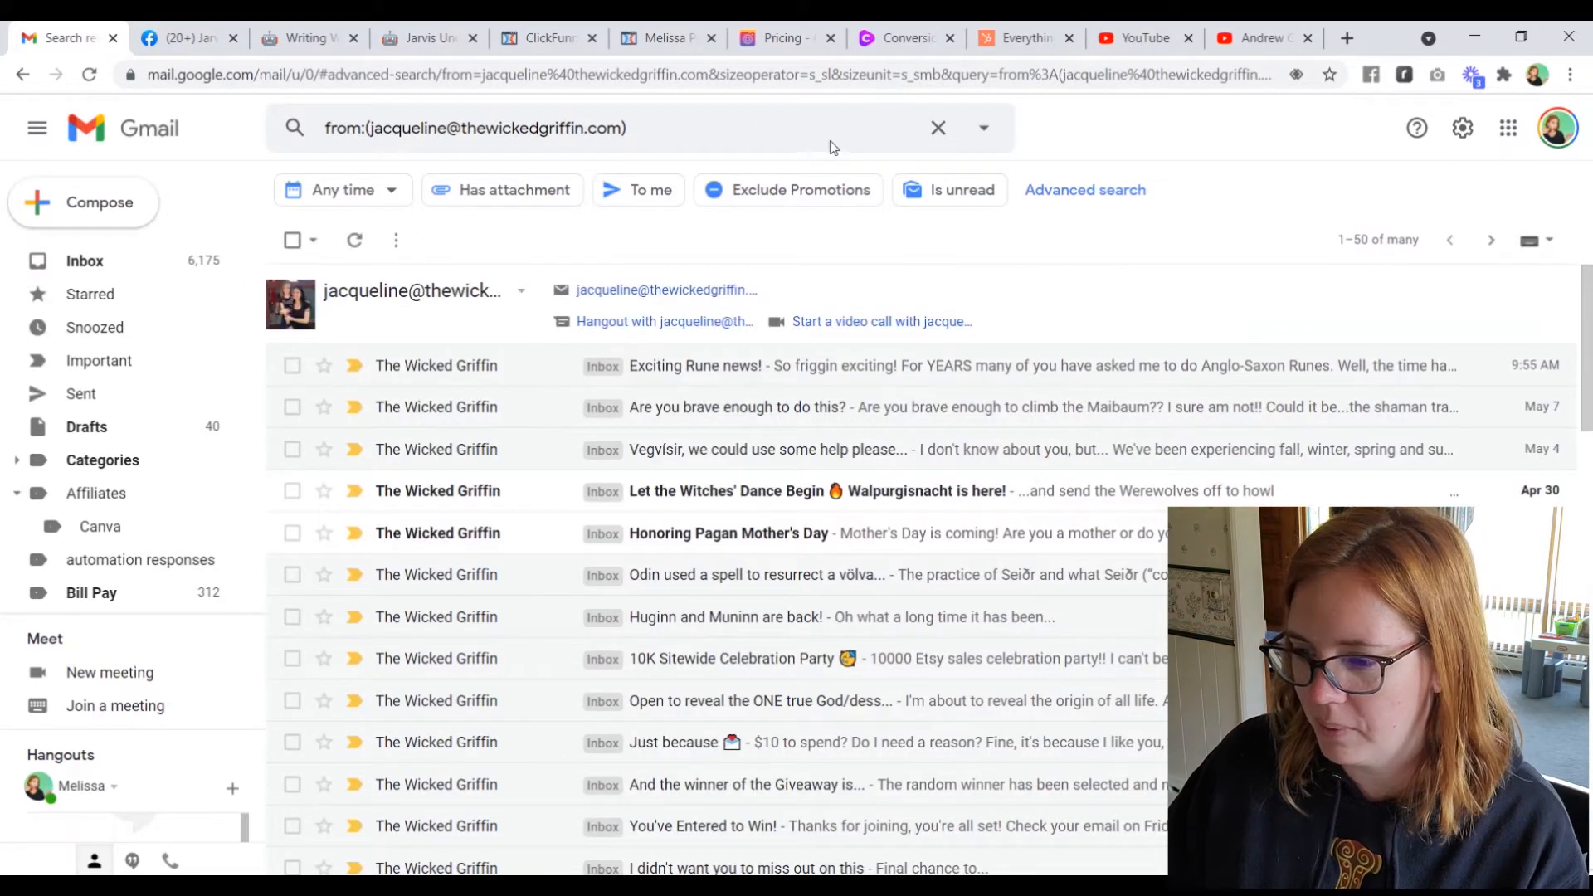
pyautogui.click(1006, 360)
# Start a filter for messages like this one, keeping the suggested sender criterion, and have it skip the Inbox.
pyautogui.click(1550, 300)
pyautogui.click(1433, 435)
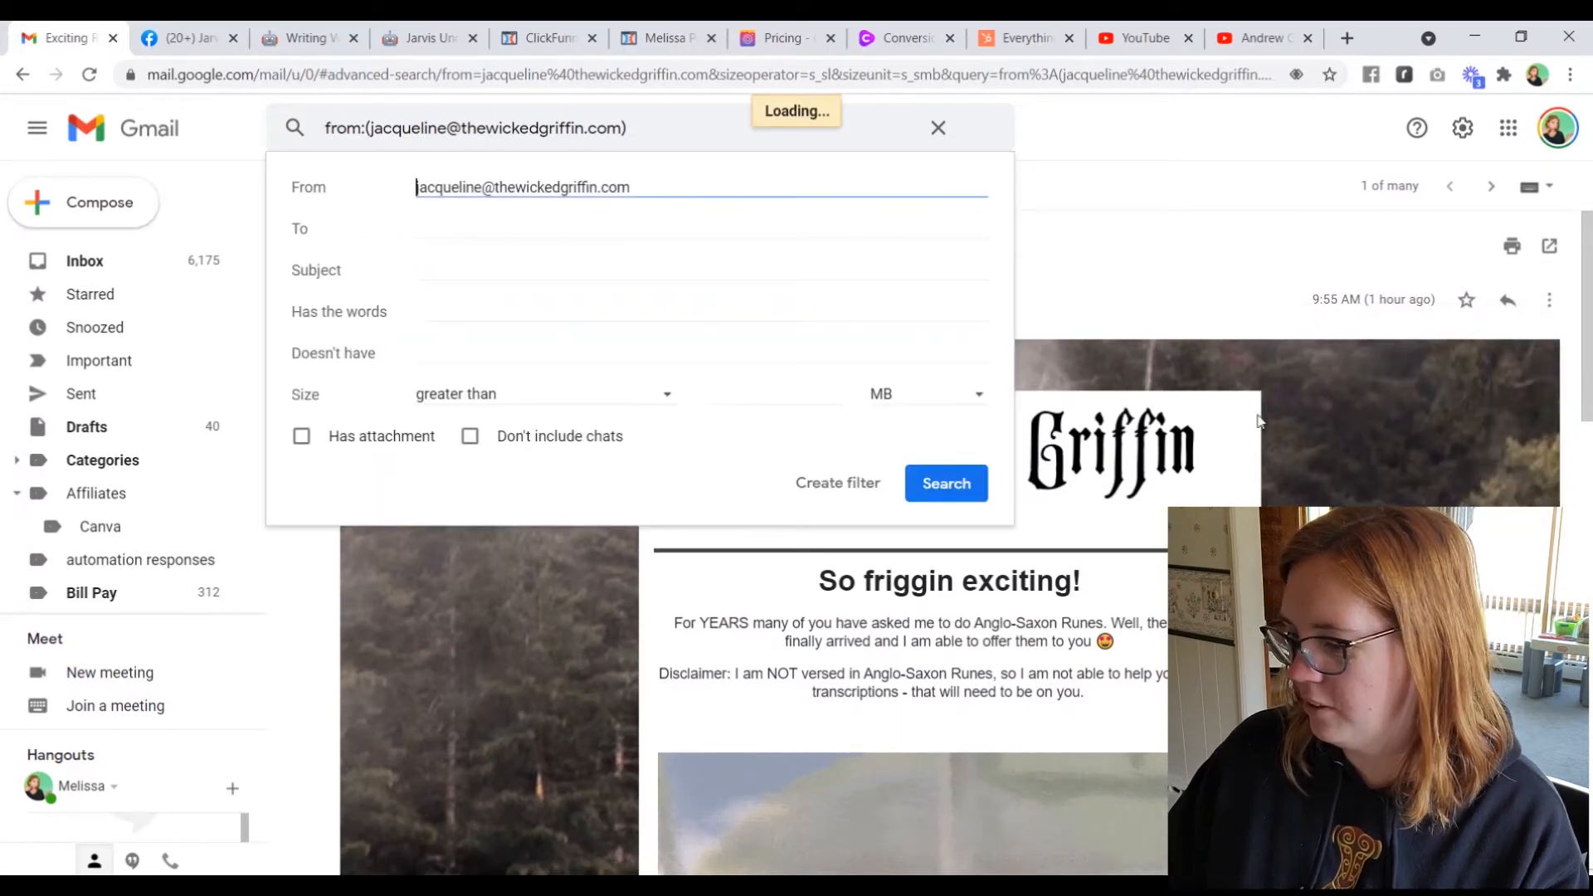
pyautogui.click(830, 484)
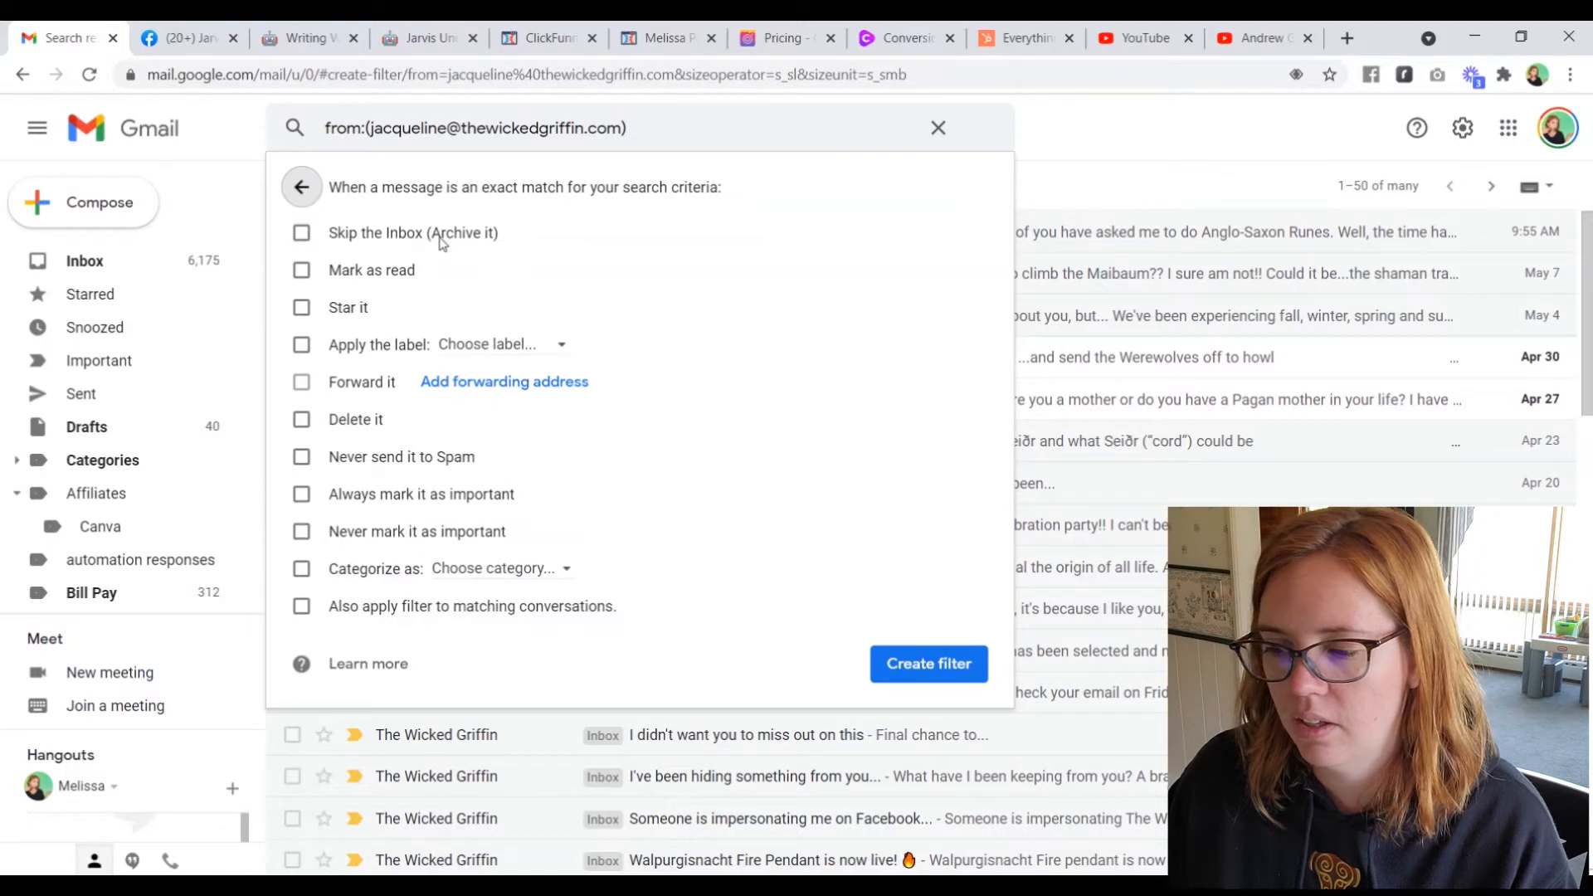
pyautogui.click(447, 238)
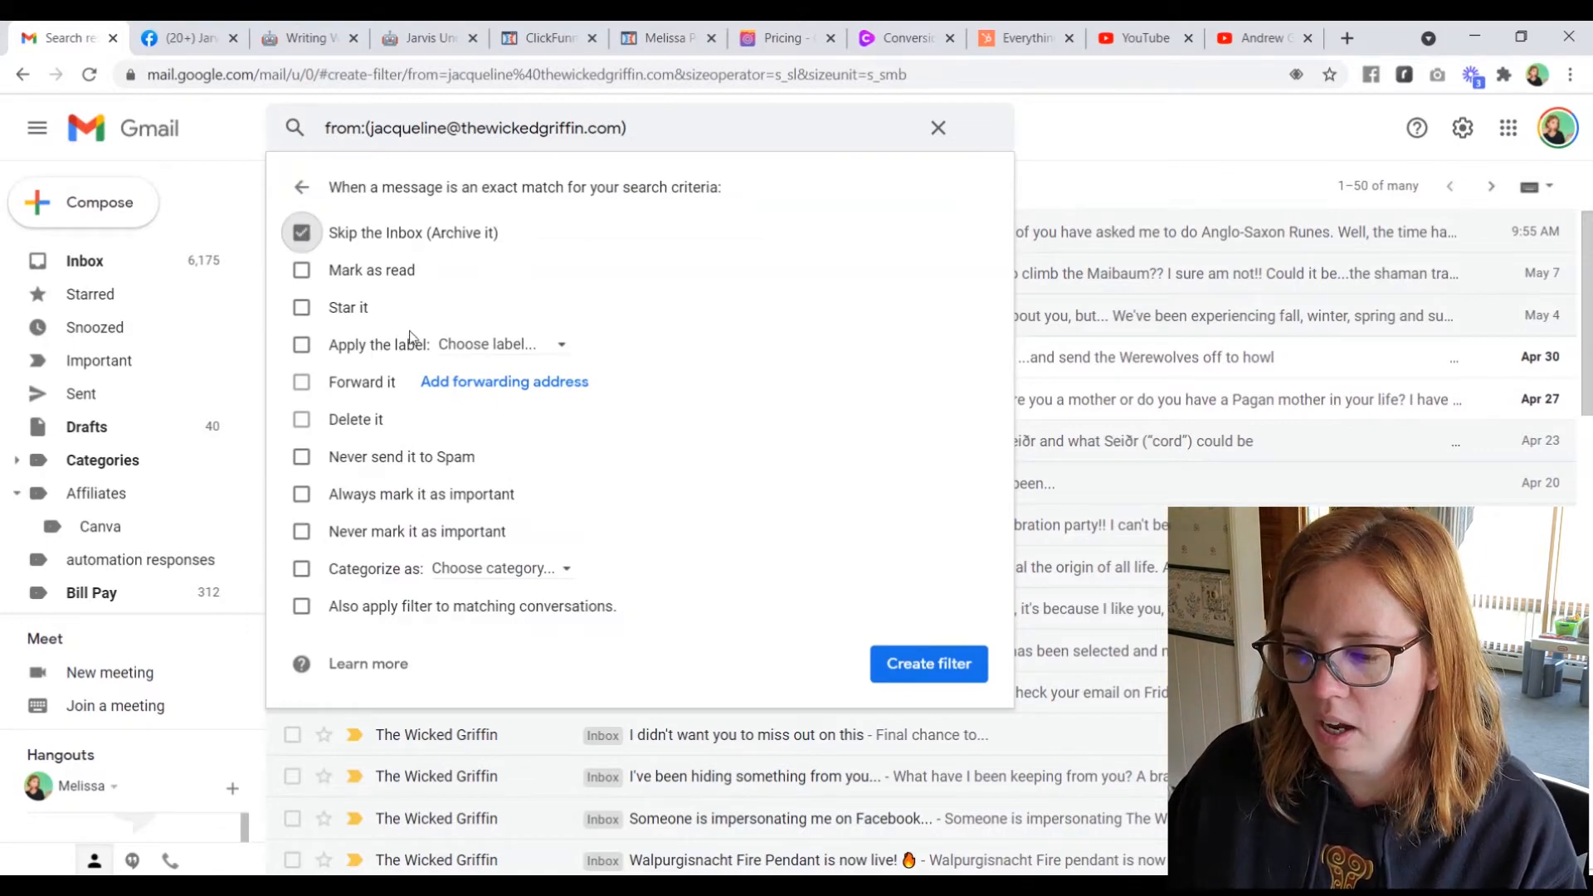
# Have the filter apply a new label named "The Wicked Griffin", nested under Secret Weapon.
pyautogui.click(303, 345)
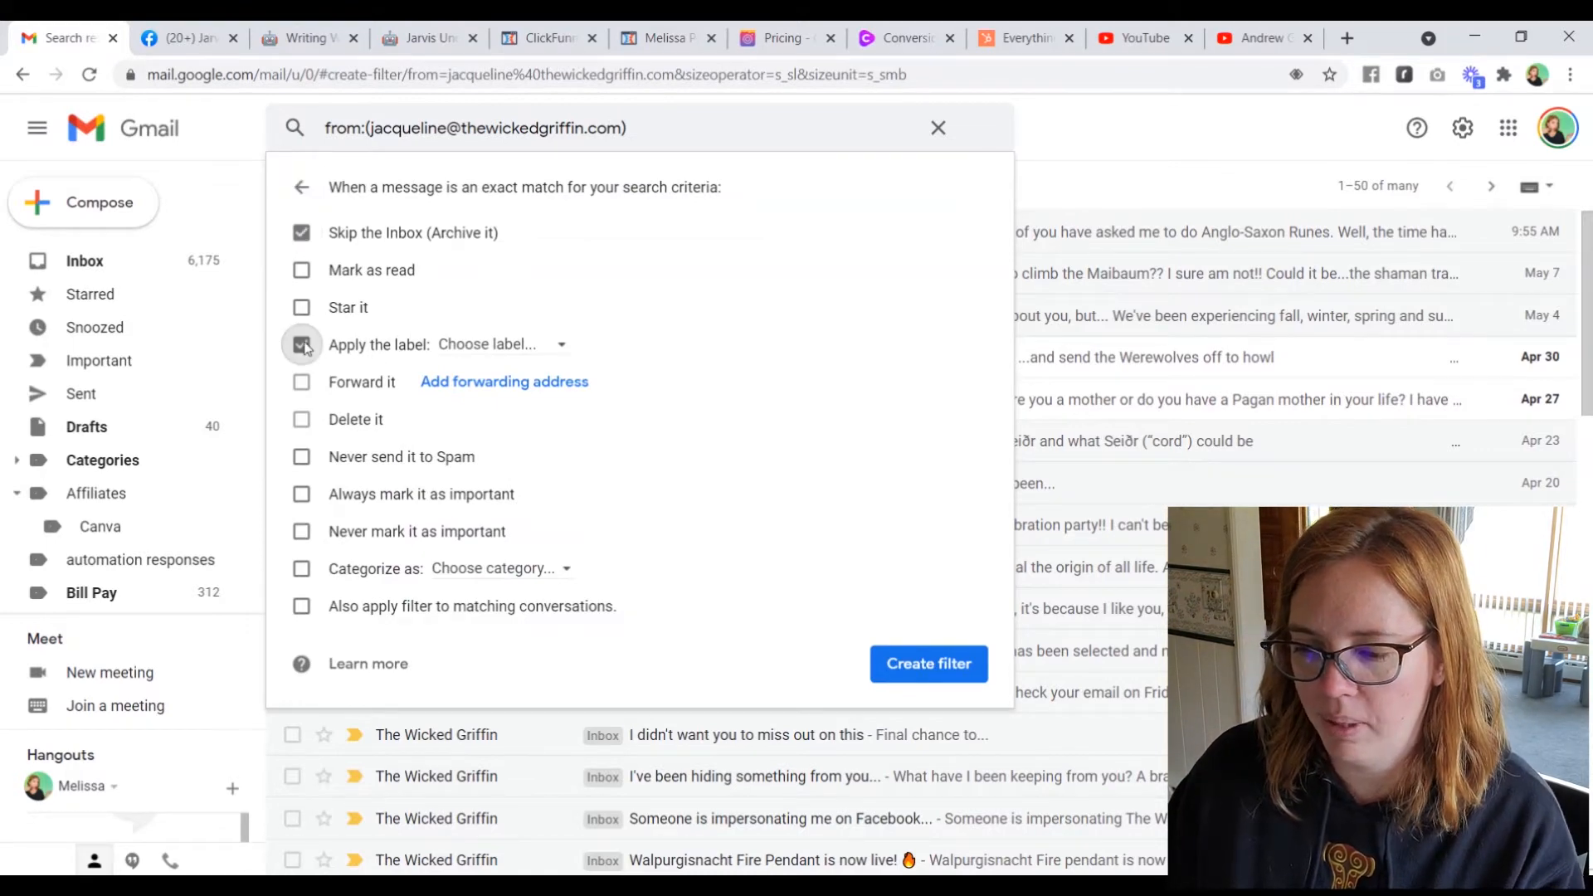
pyautogui.click(564, 349)
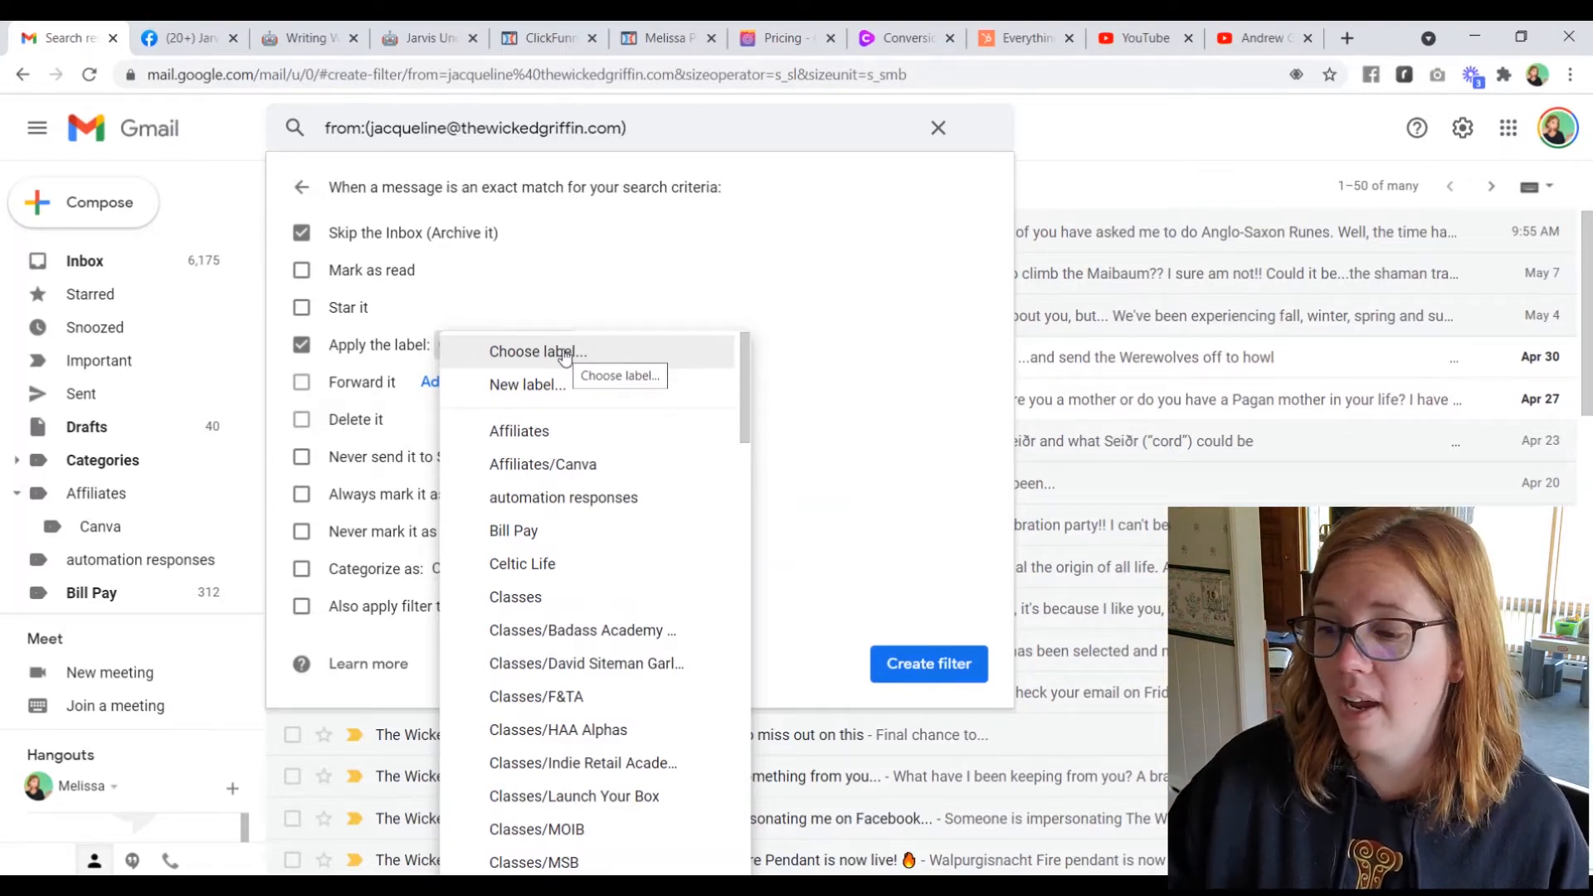
pyautogui.click(564, 356)
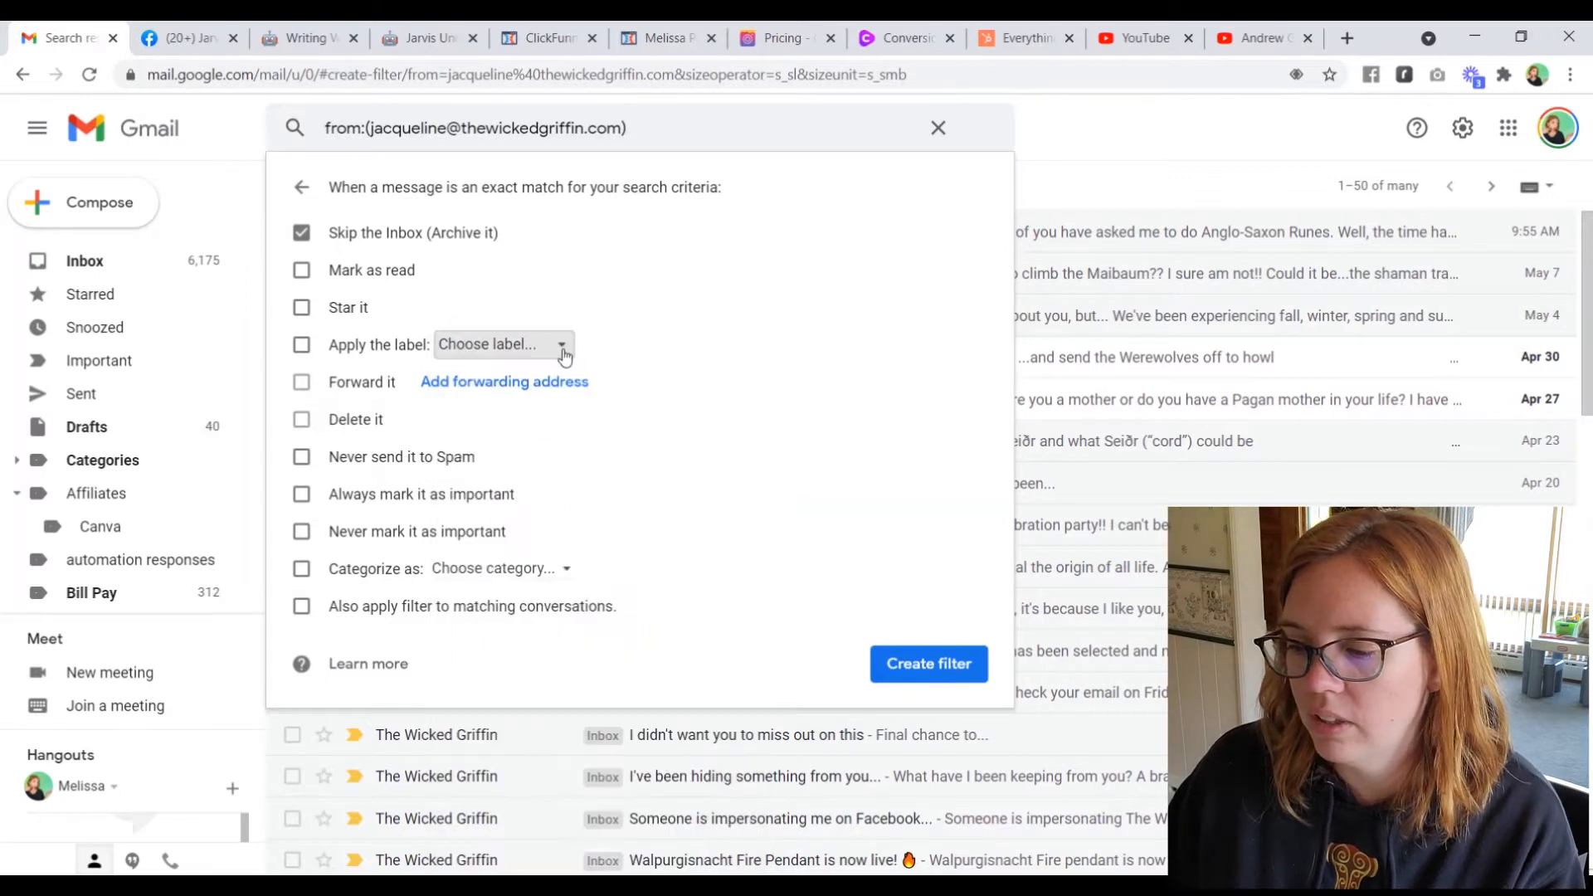
pyautogui.click(564, 355)
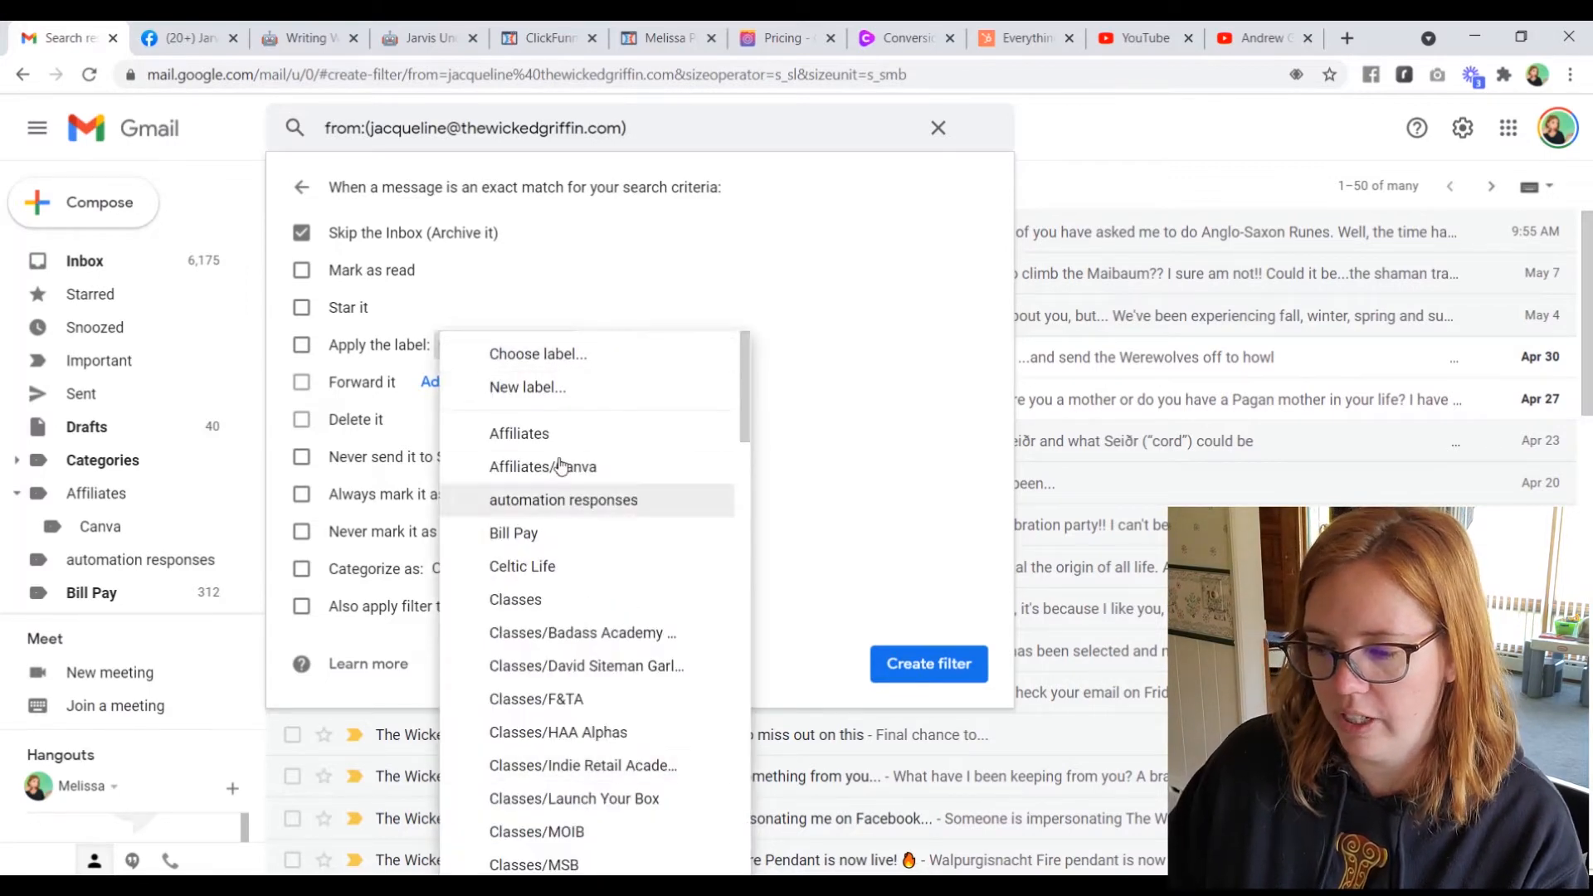
pyautogui.click(546, 386)
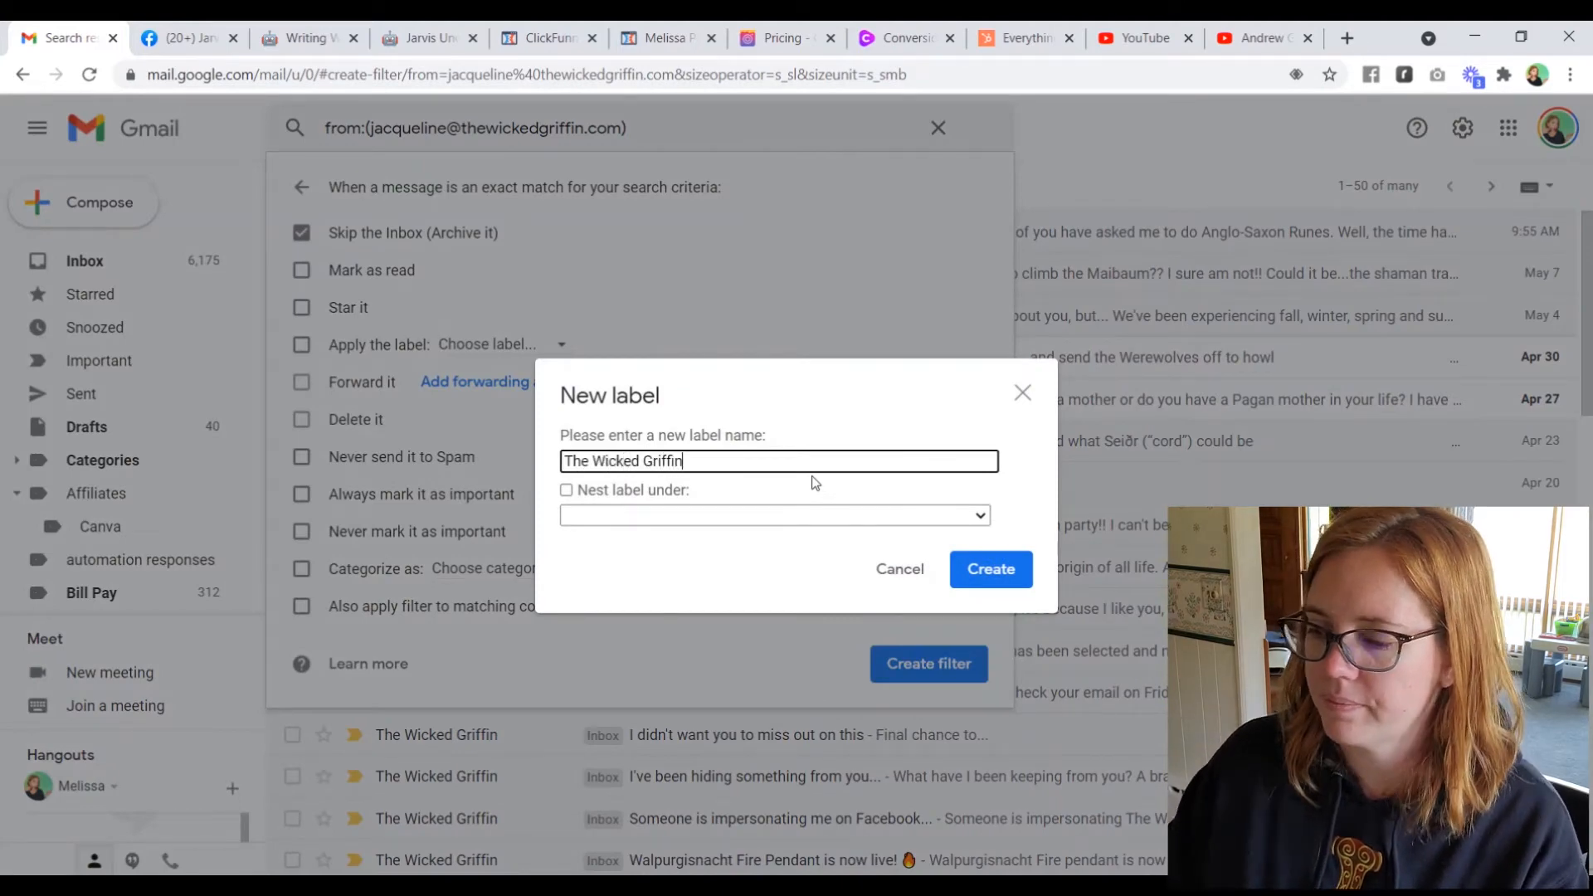
pyautogui.click(566, 490)
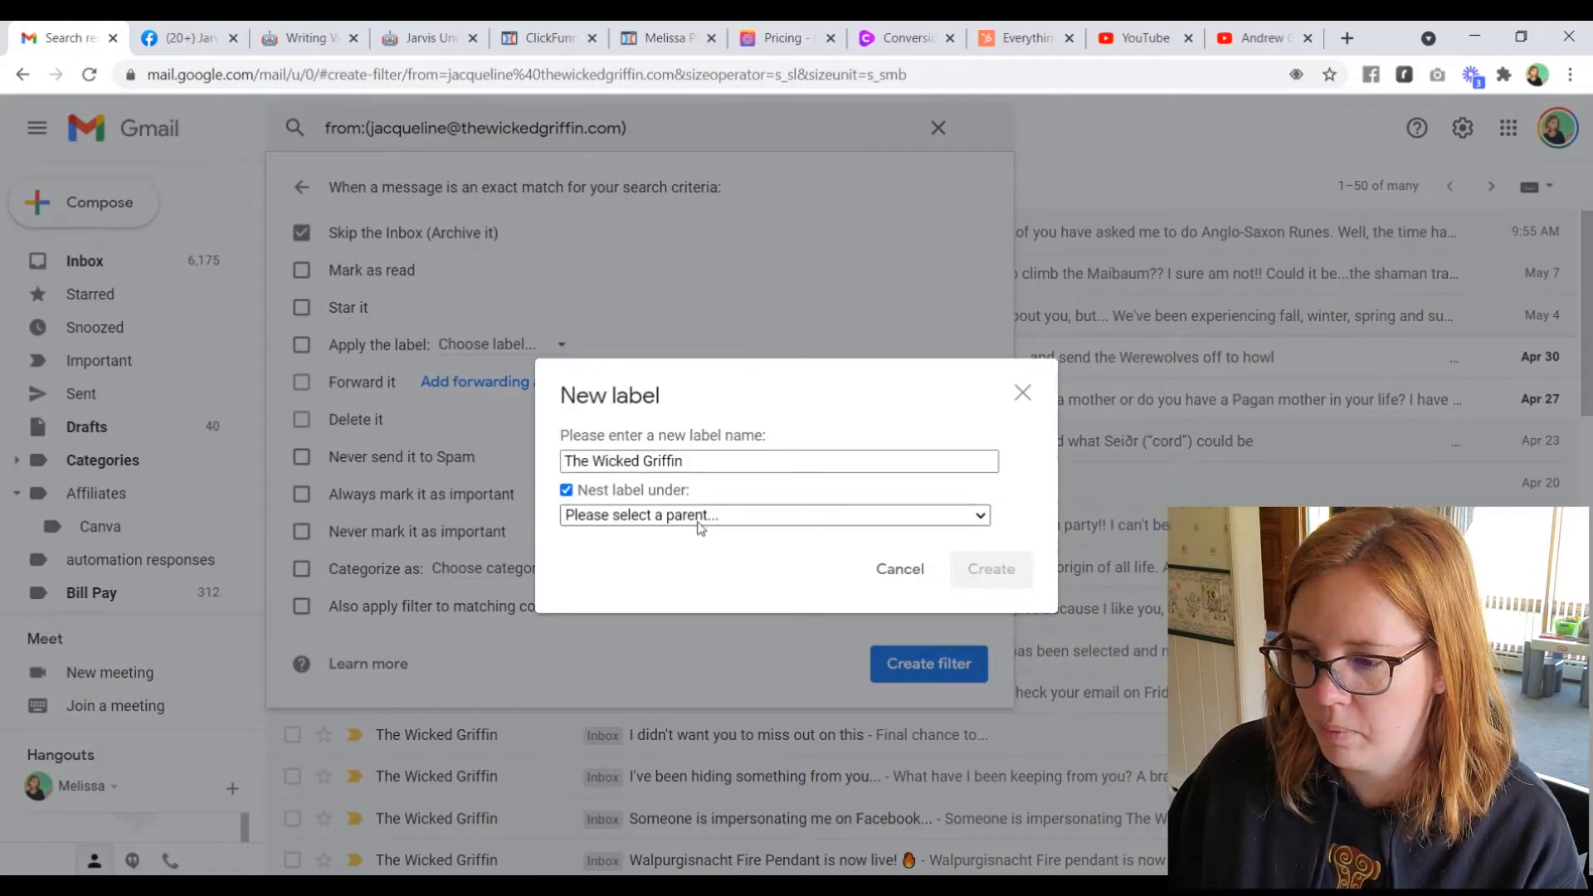
pyautogui.click(698, 516)
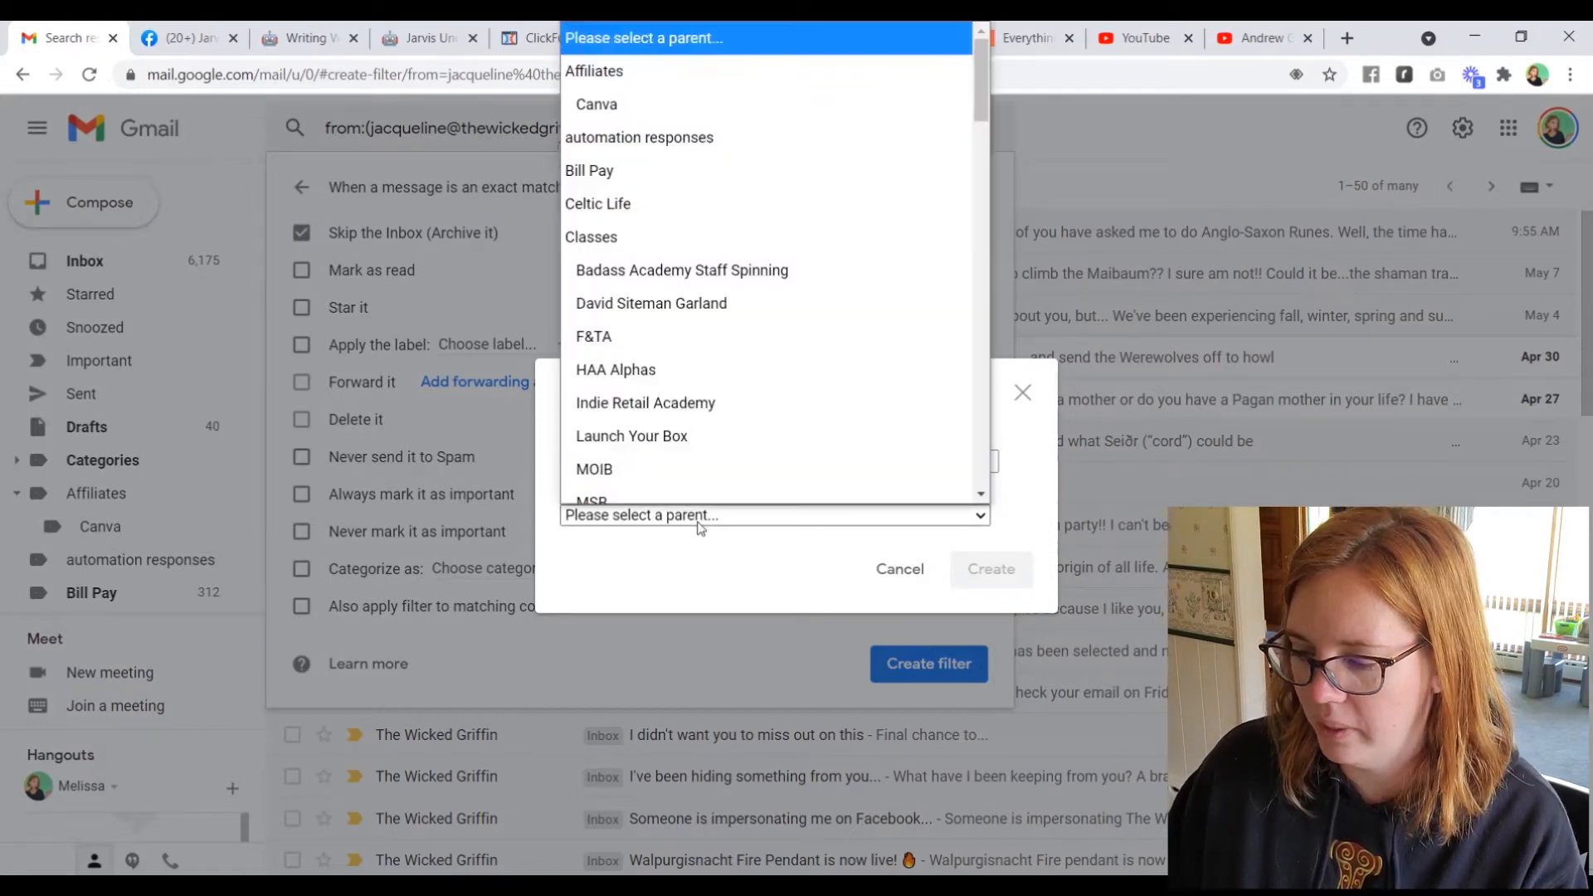
pyautogui.scroll(-10, 826, 372)
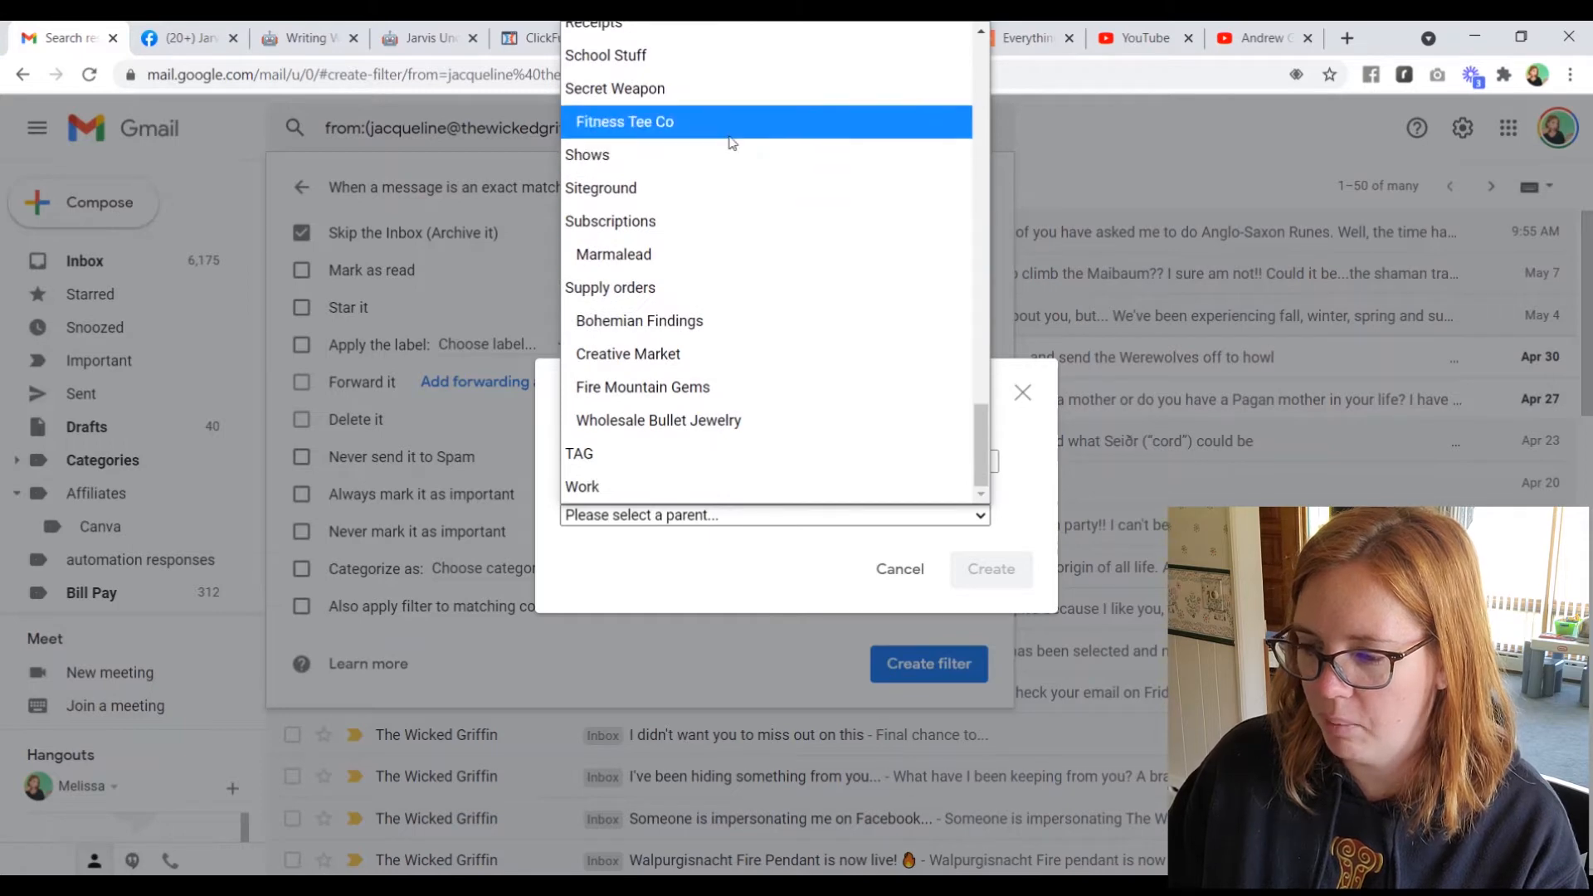
pyautogui.click(718, 89)
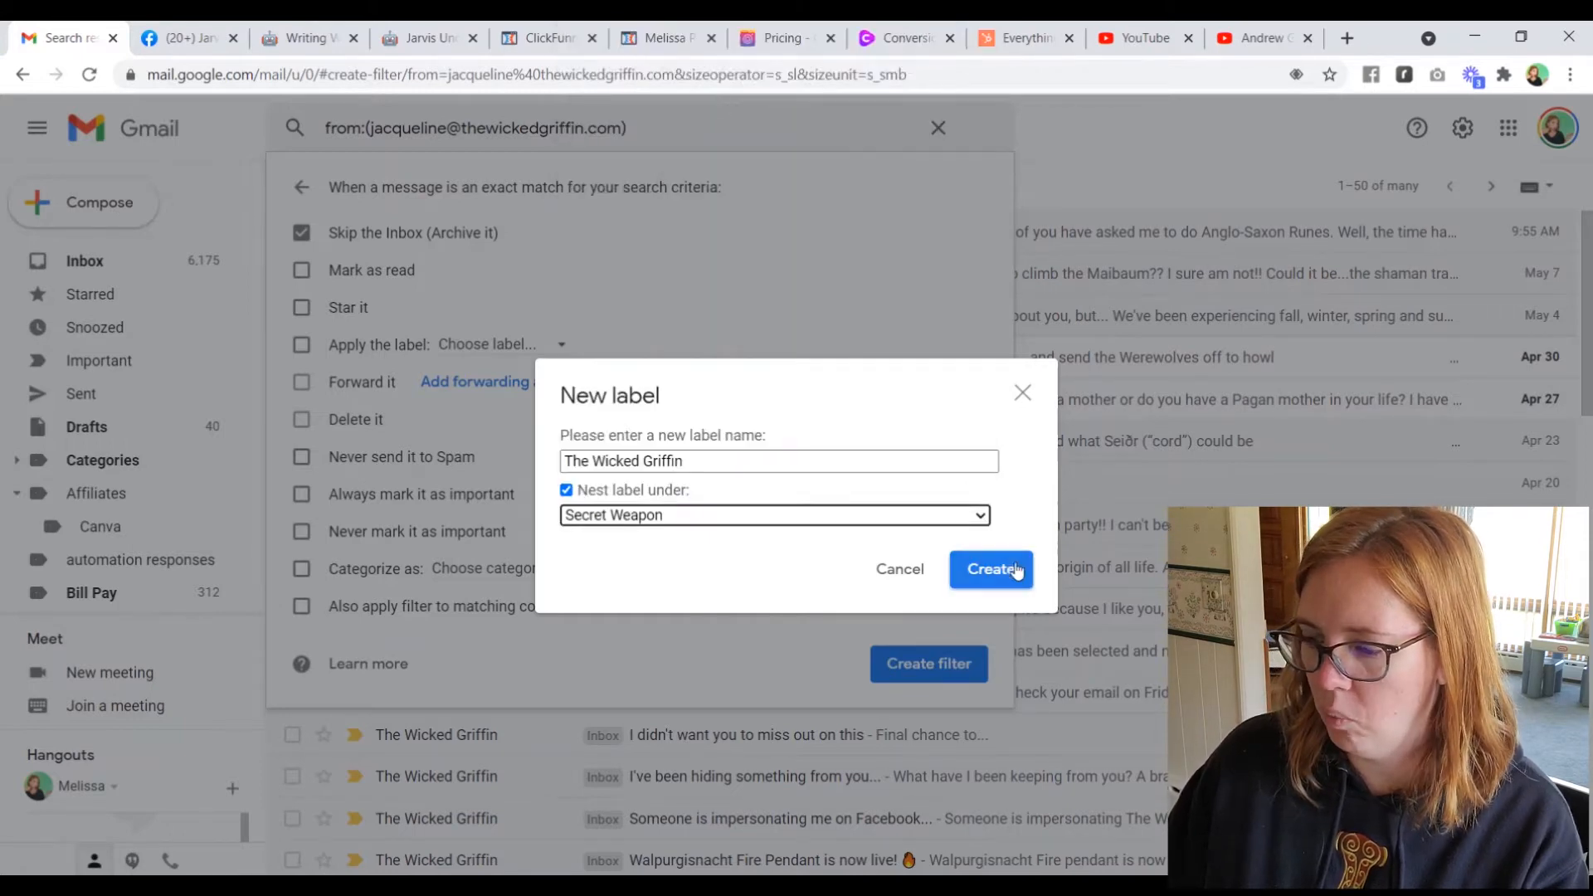
pyautogui.click(996, 569)
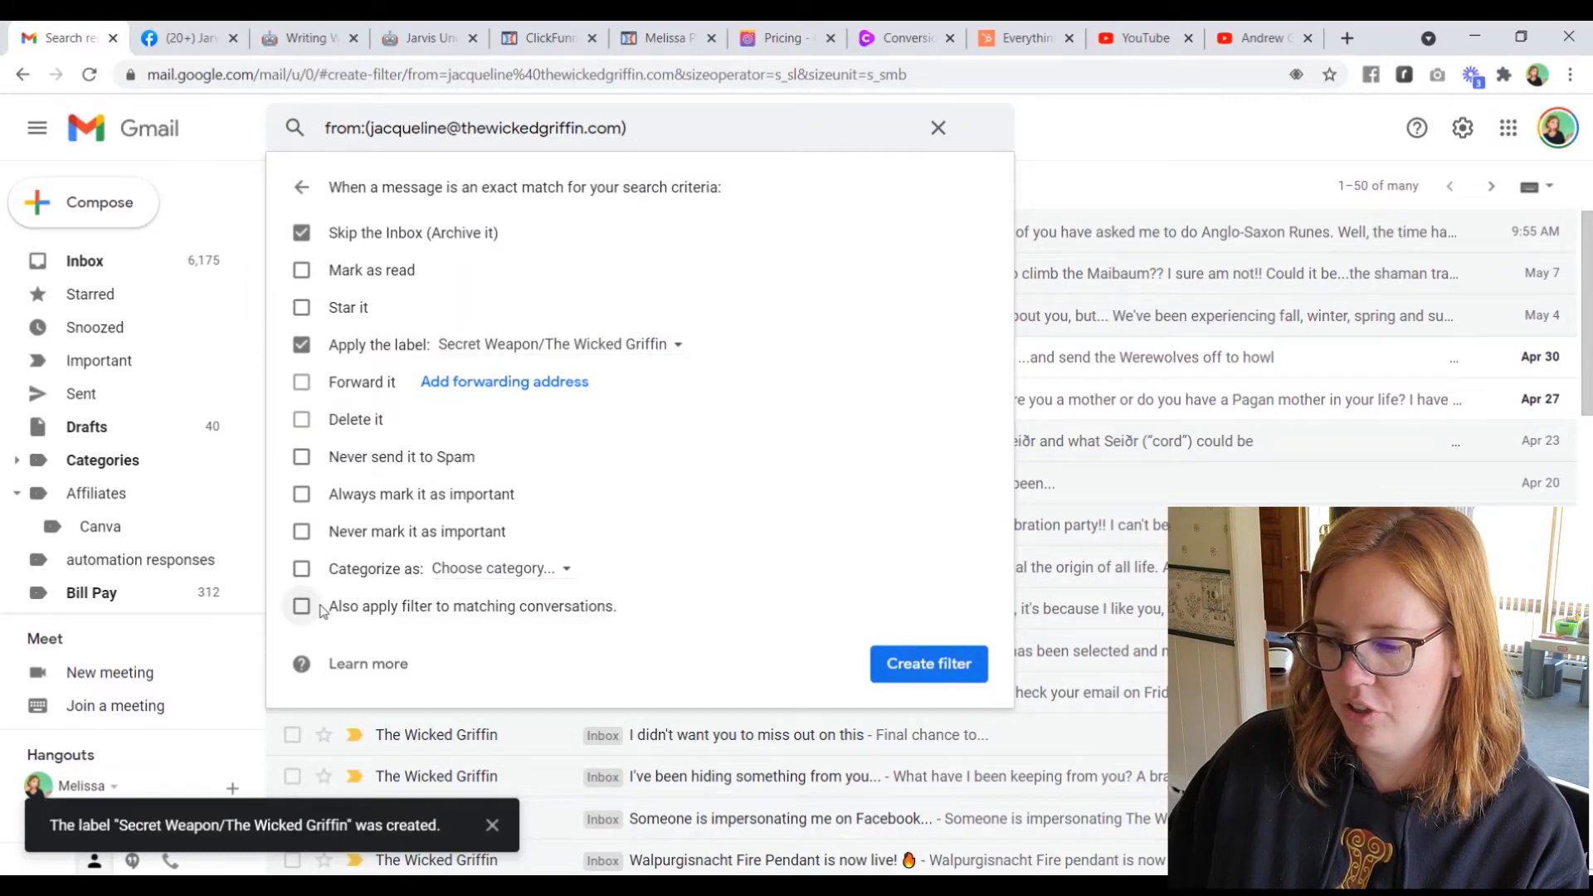
# Apply the Wicked Griffin filter to existing matching conversations too and create it.
pyautogui.click(302, 607)
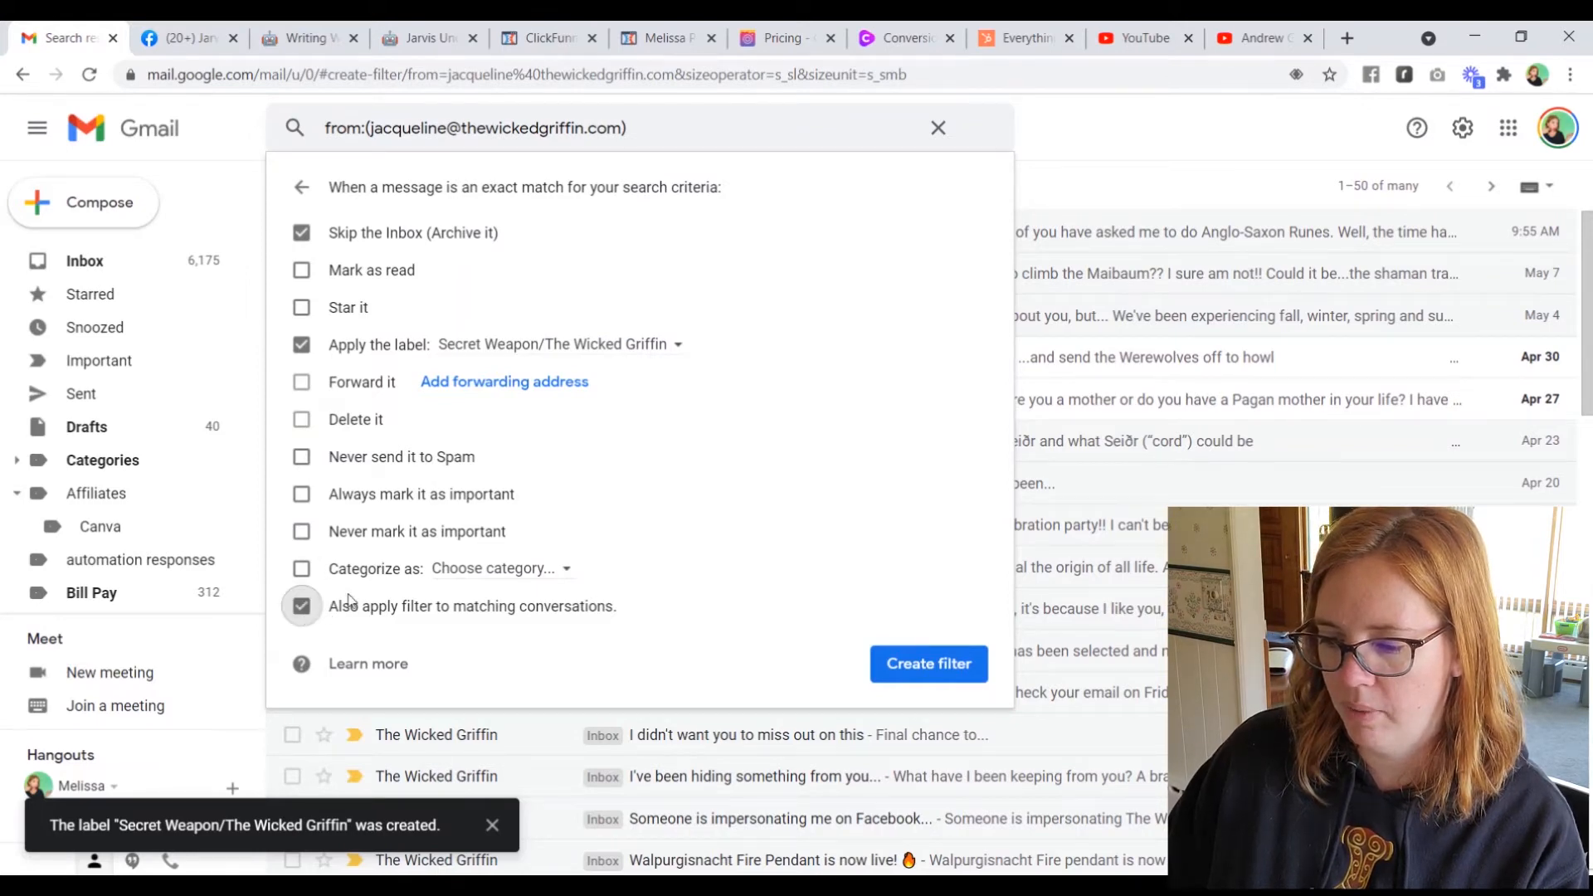
pyautogui.click(936, 662)
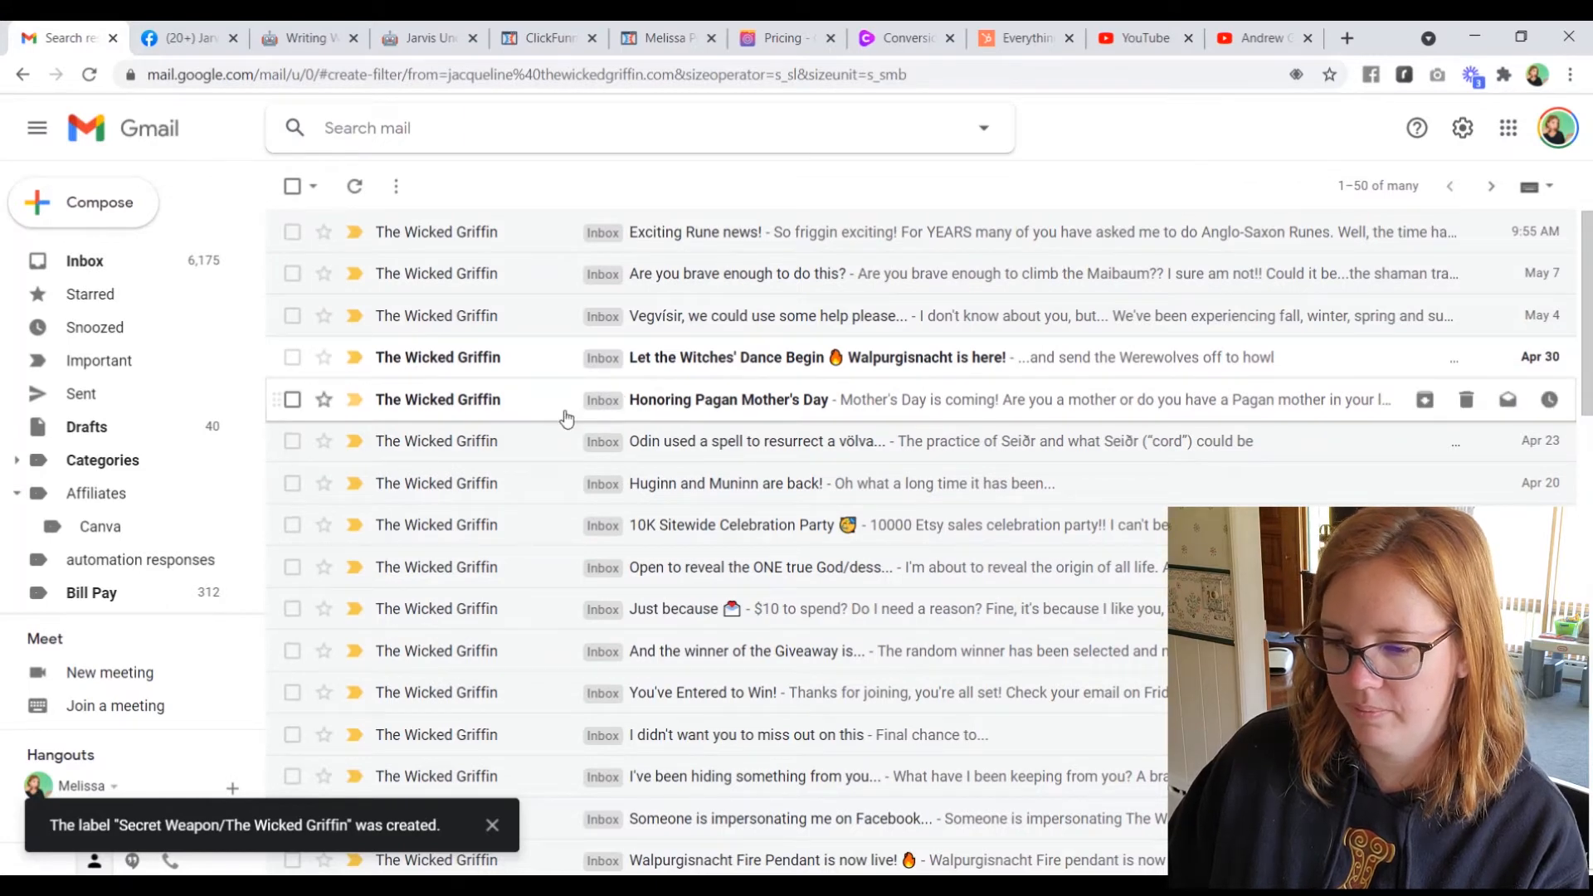
# Check the filtered emails in The Wicked Griffin label, and view its parent label Secret Weapon.
pyautogui.scroll(-10, 140, 360)
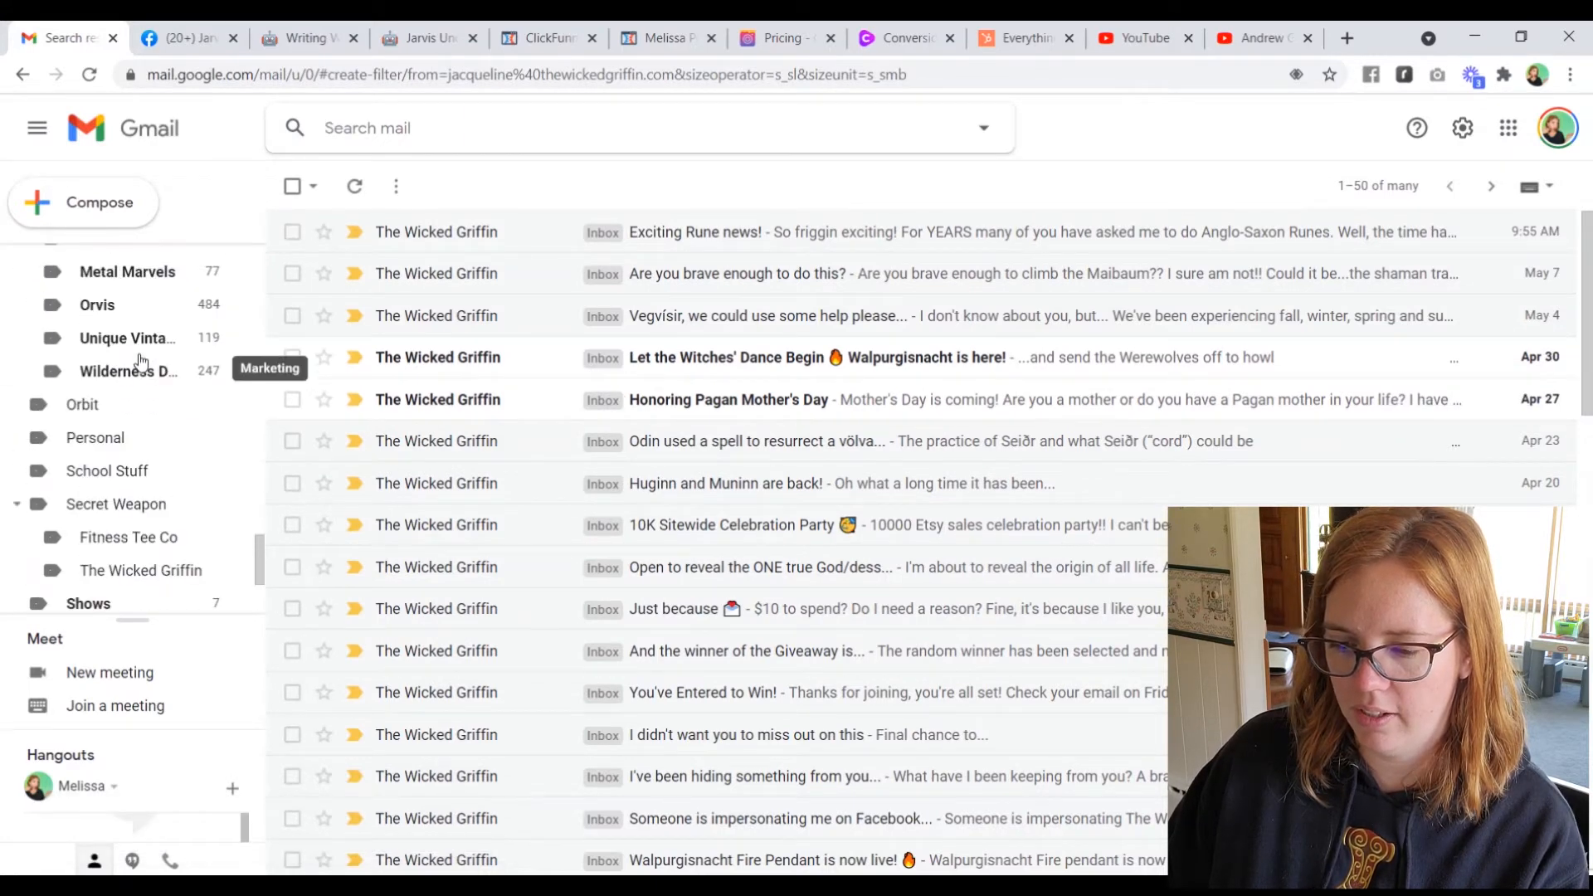
pyautogui.scroll(-3, 140, 360)
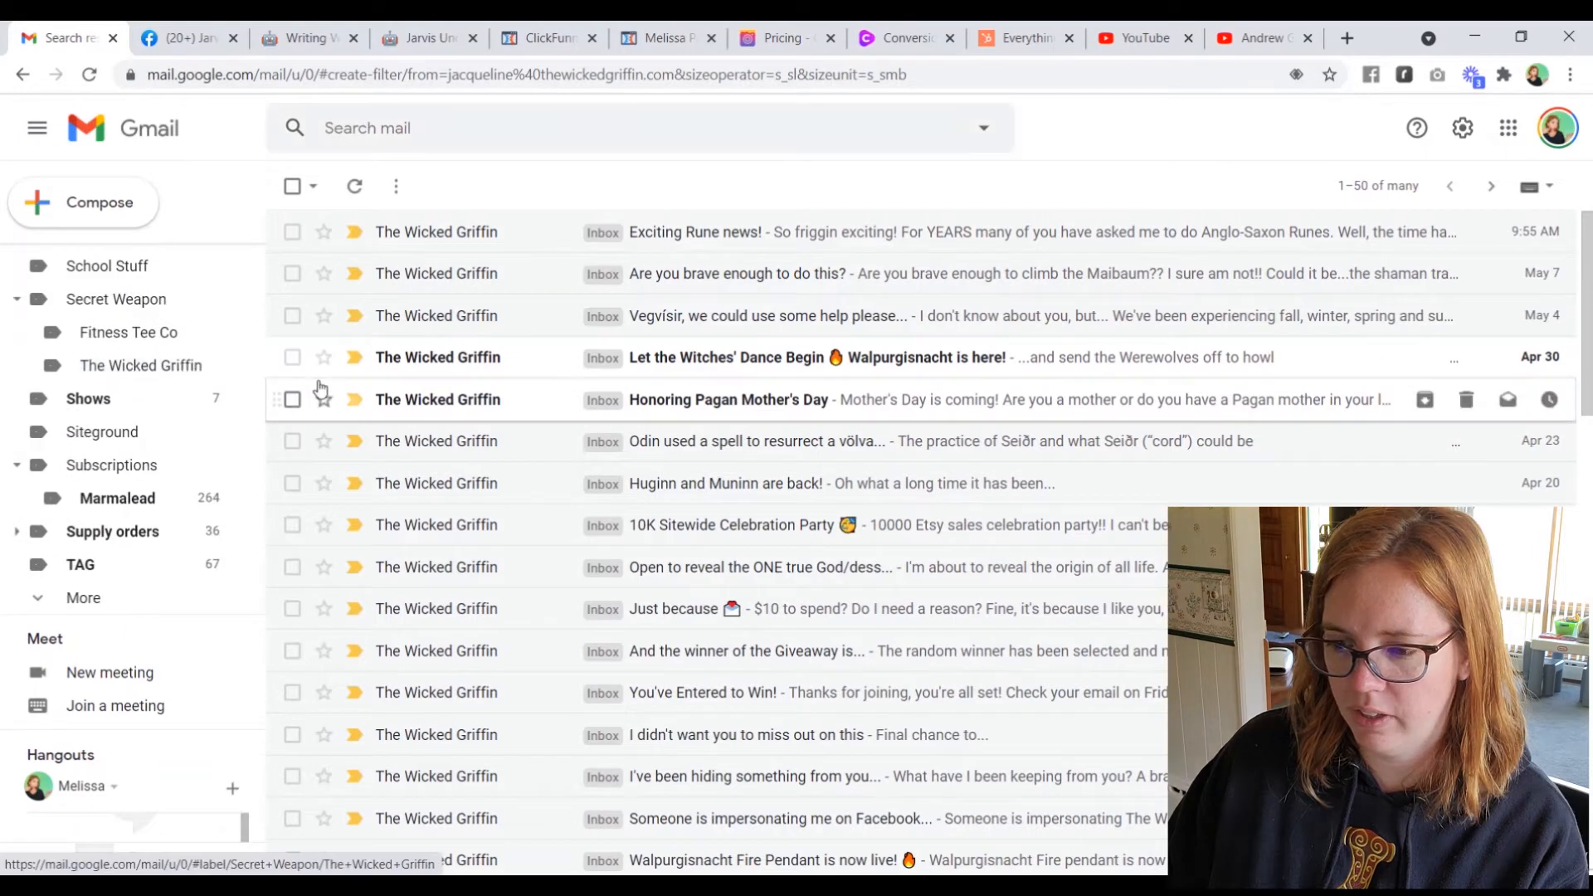
pyautogui.click(549, 246)
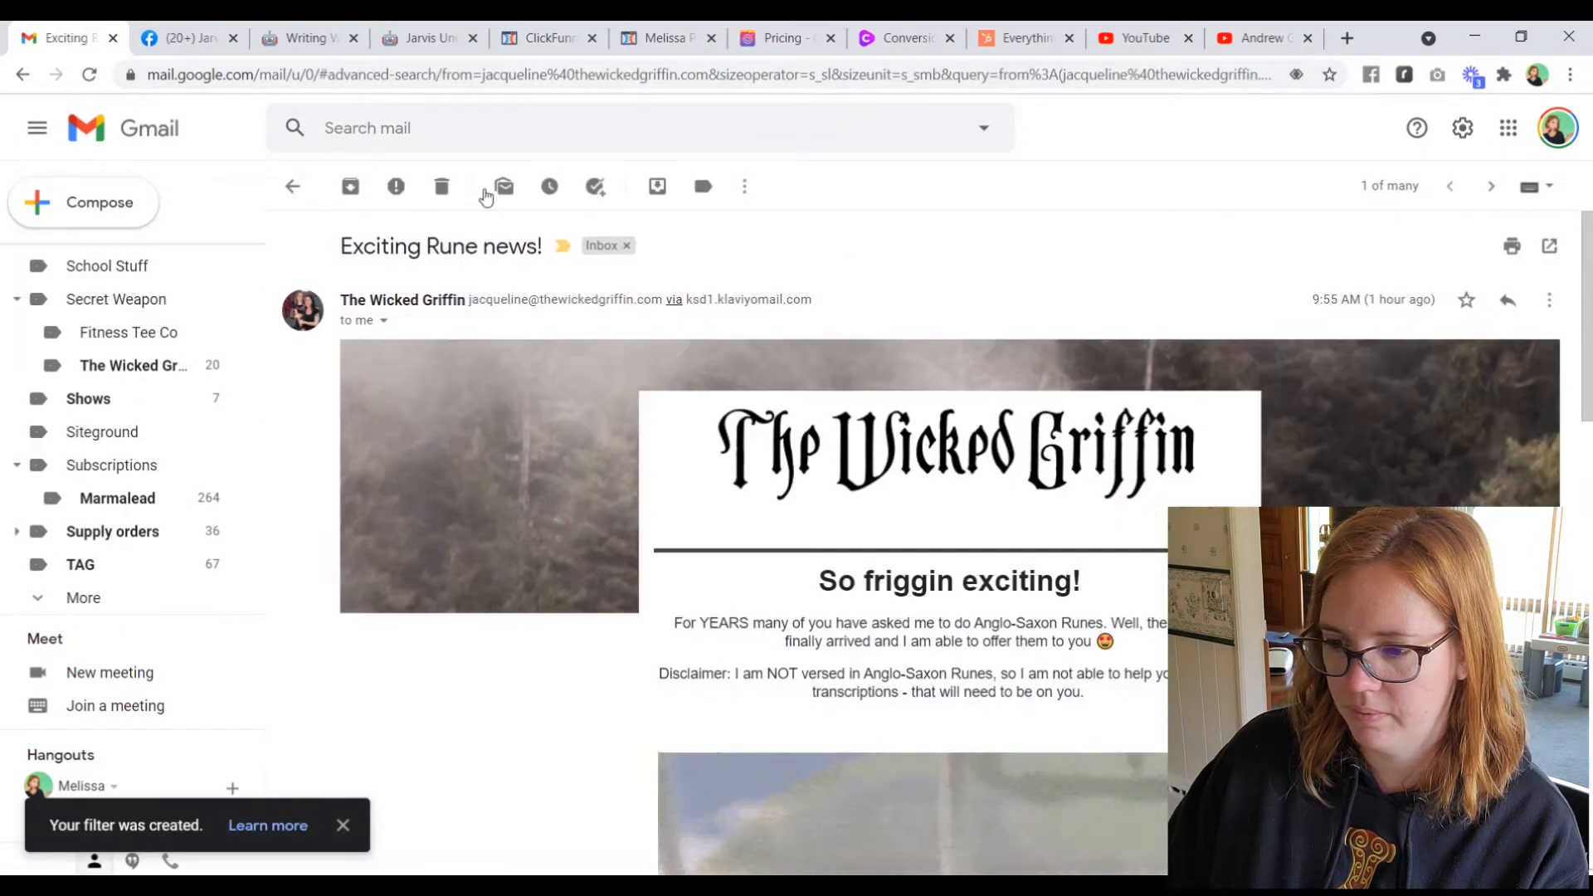
pyautogui.click(184, 335)
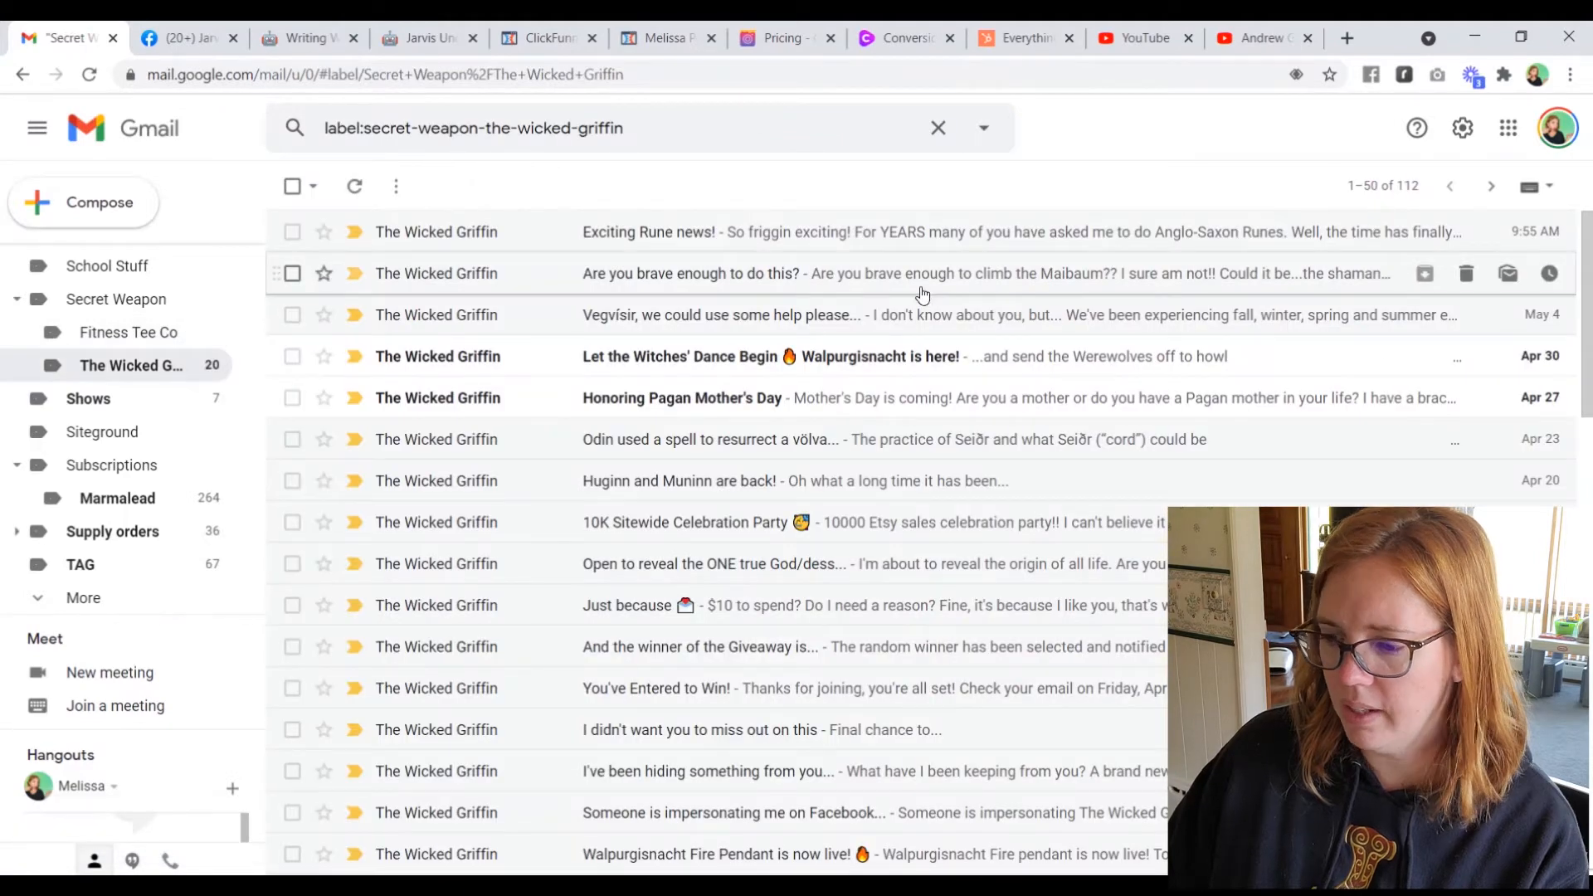
pyautogui.scroll(-15, 921, 295)
pyautogui.scroll(15, 921, 294)
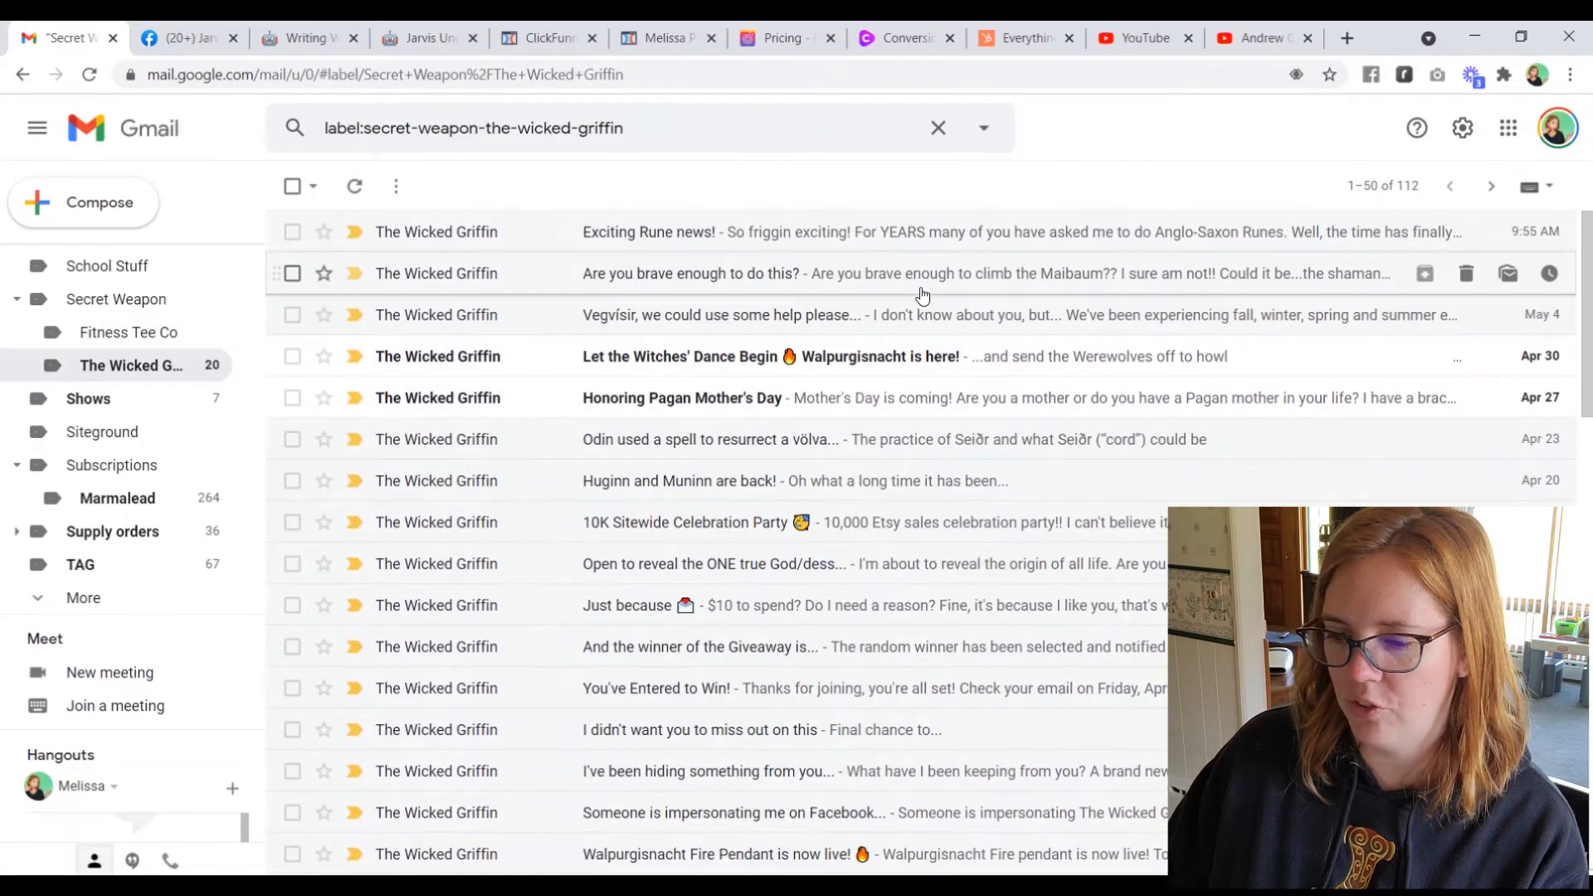
pyautogui.click(116, 298)
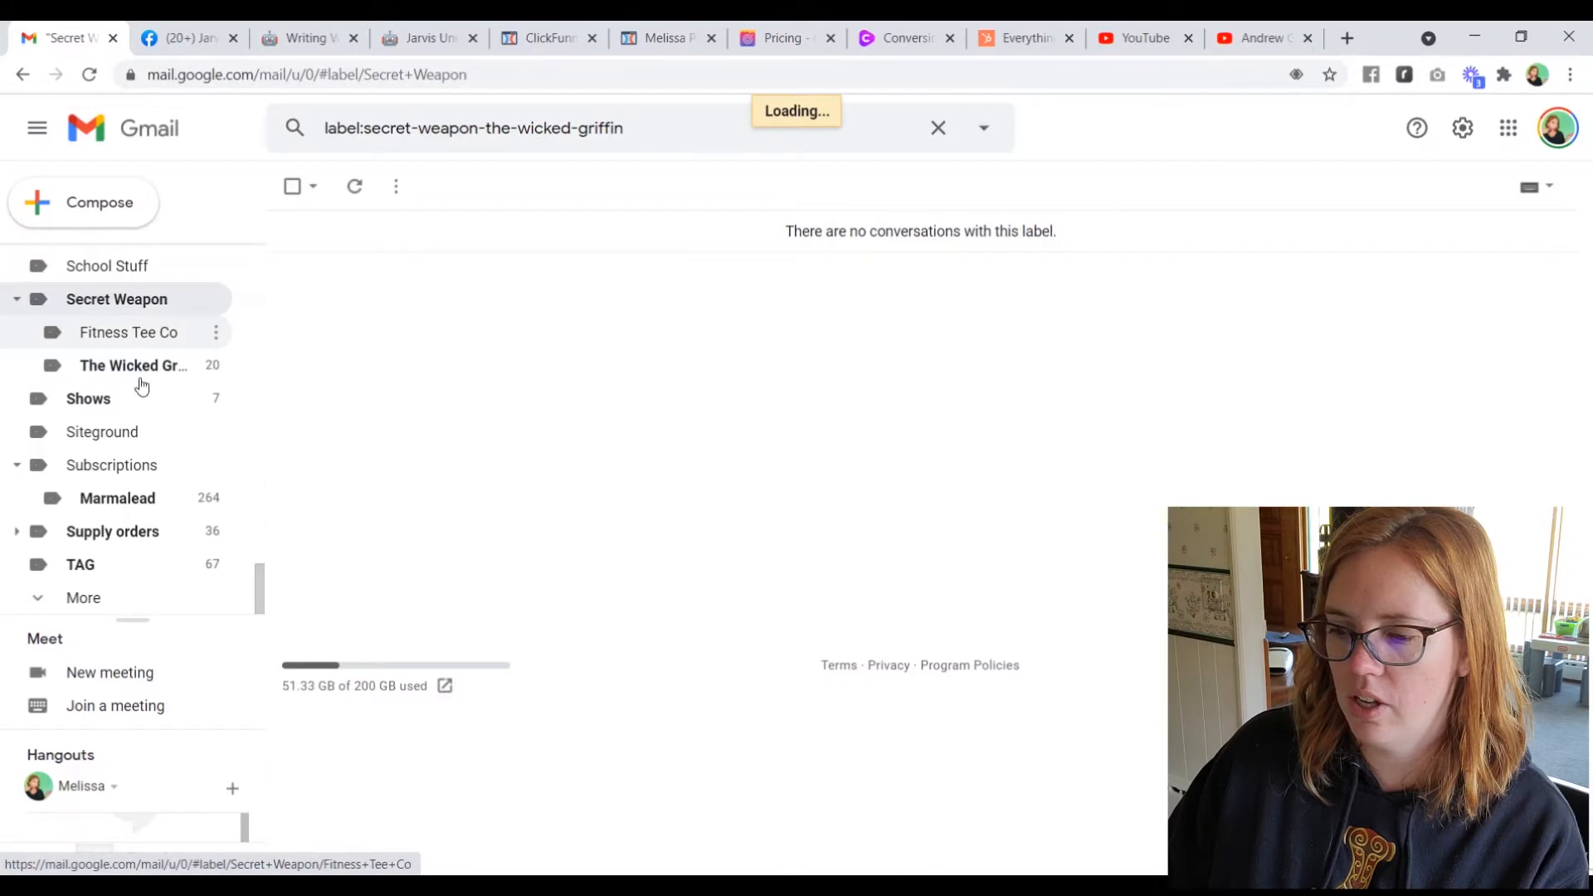
# Return to the Inbox, search the mail for "merrell" and open the "Happy Mother's Day!" email from Merrell.
pyautogui.scroll(15, 139, 384)
pyautogui.click(98, 263)
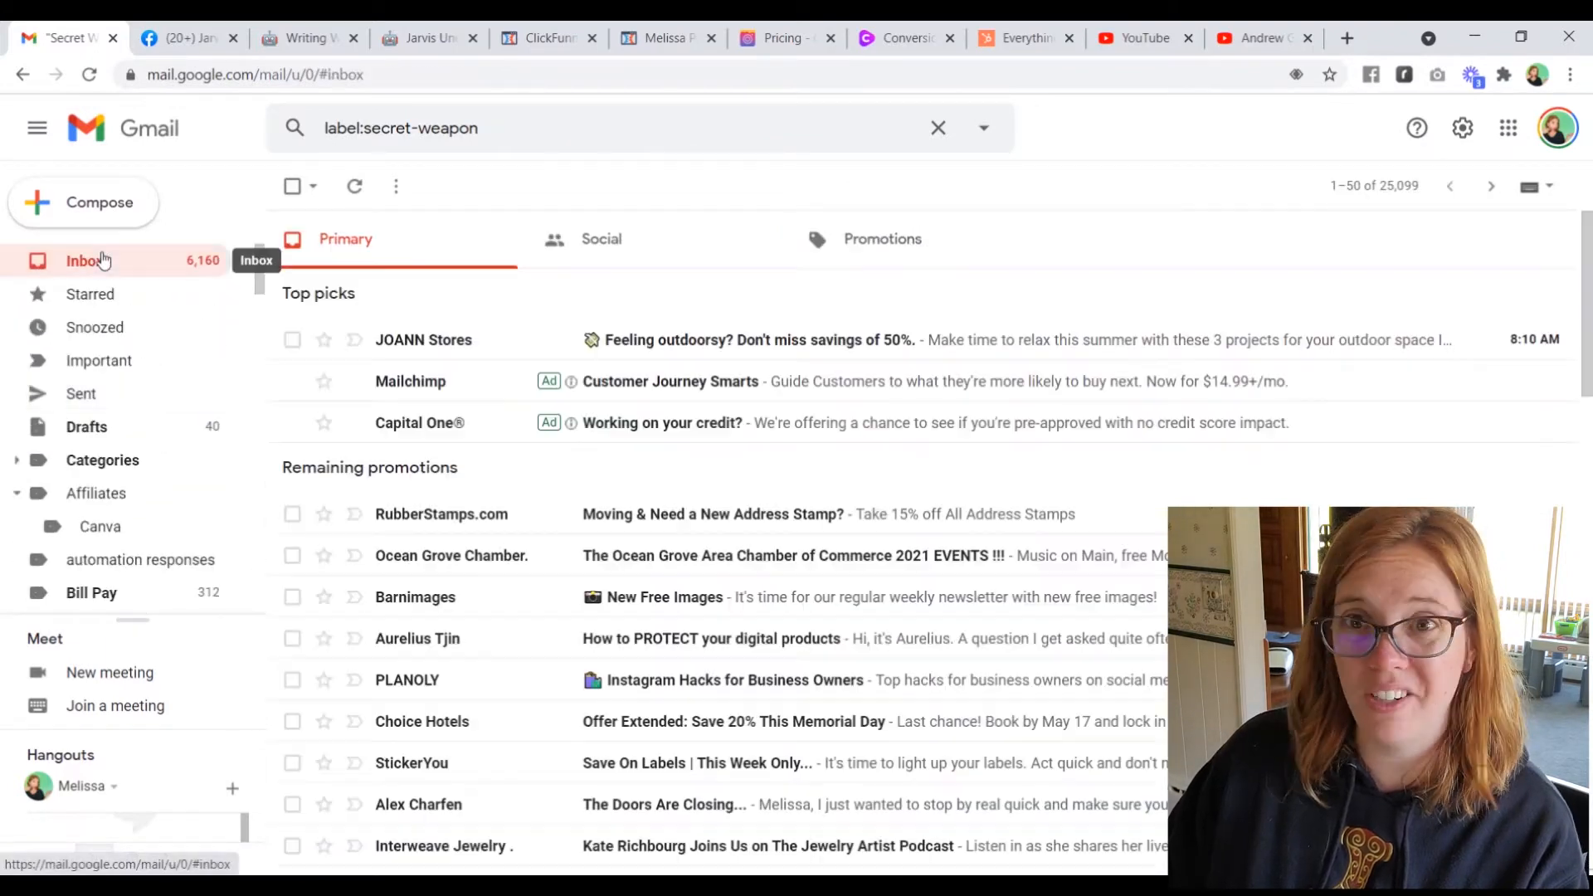
pyautogui.click(520, 131)
pyautogui.write('merrell')
pyautogui.press('Return')
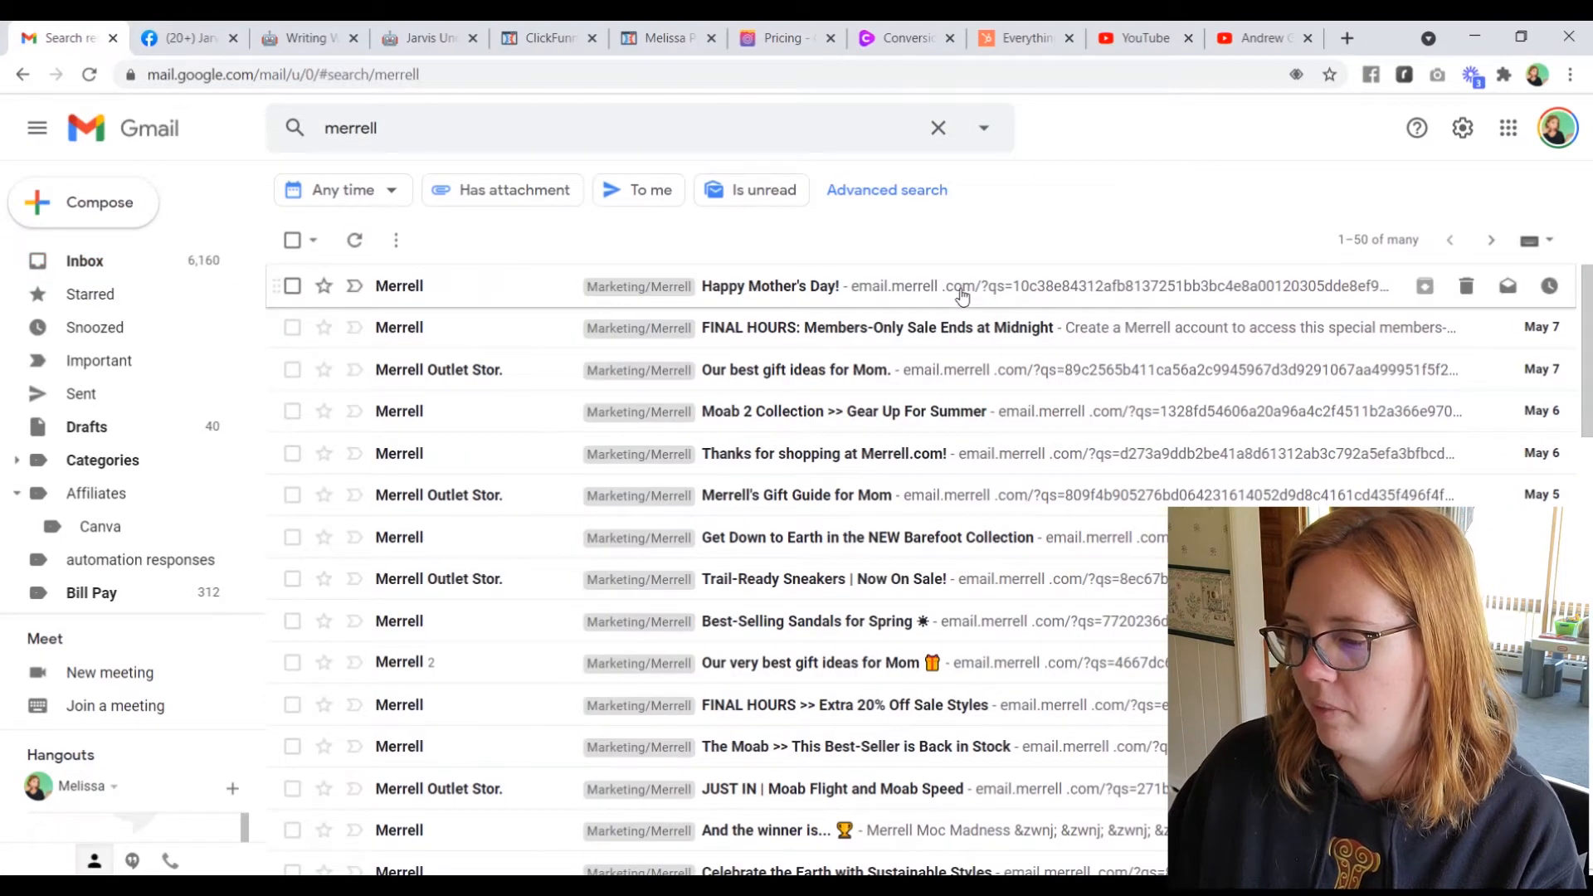
pyautogui.click(1270, 292)
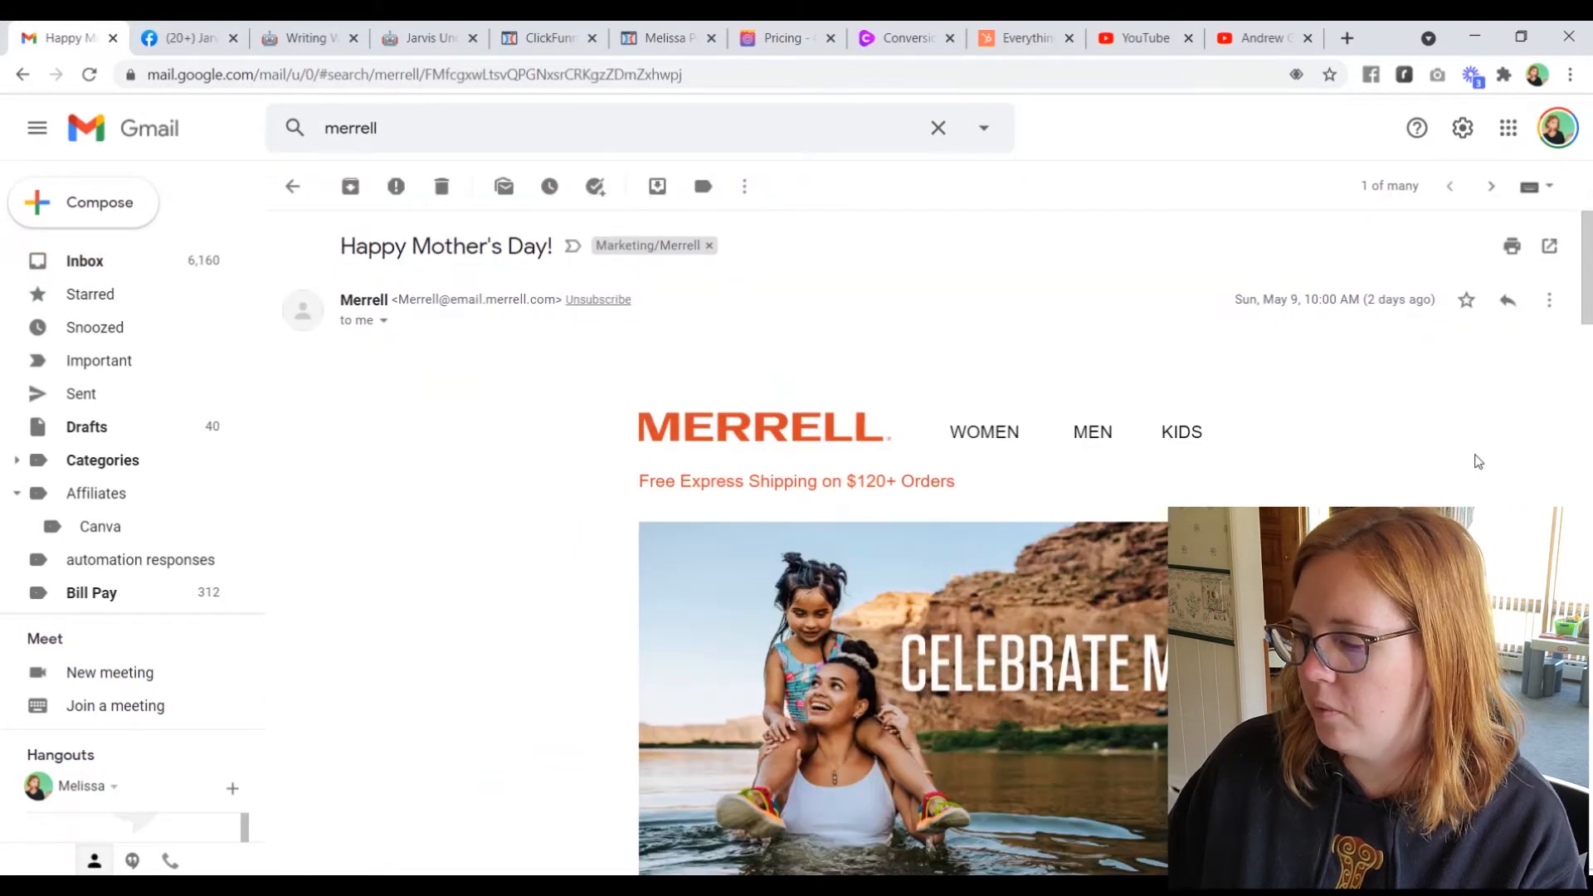
# Read through Merrell's "Happy Mother's Day!" email down to the footer, examining its layout, product sections and calls to action.
pyautogui.scroll(-8, 1458, 431)
pyautogui.scroll(1, 1458, 431)
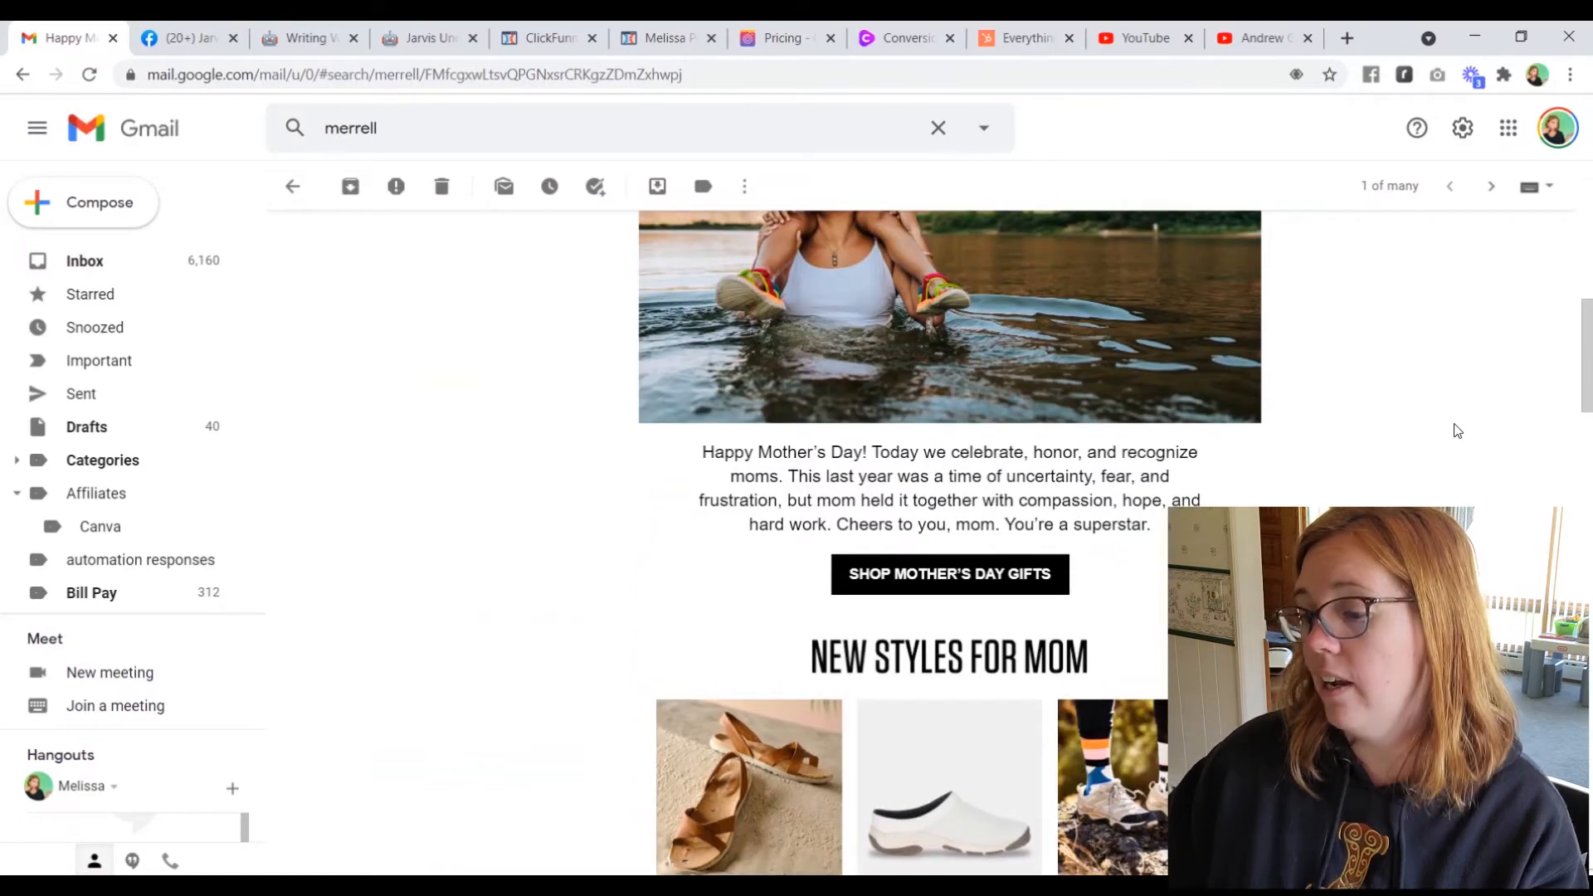
pyautogui.scroll(4, 1458, 430)
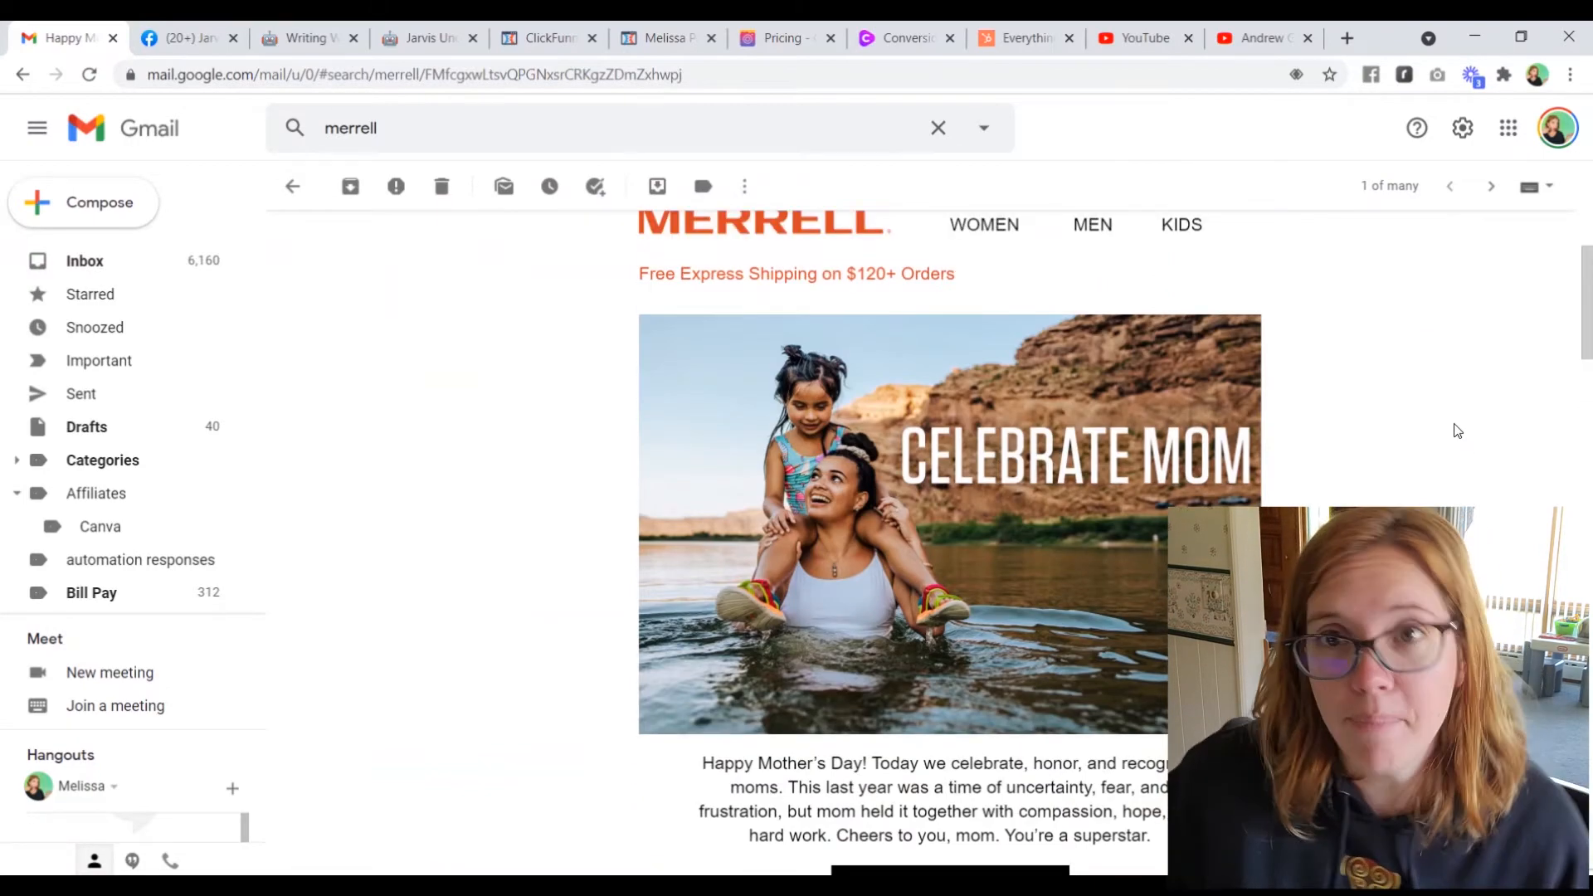
pyautogui.scroll(1, 1458, 431)
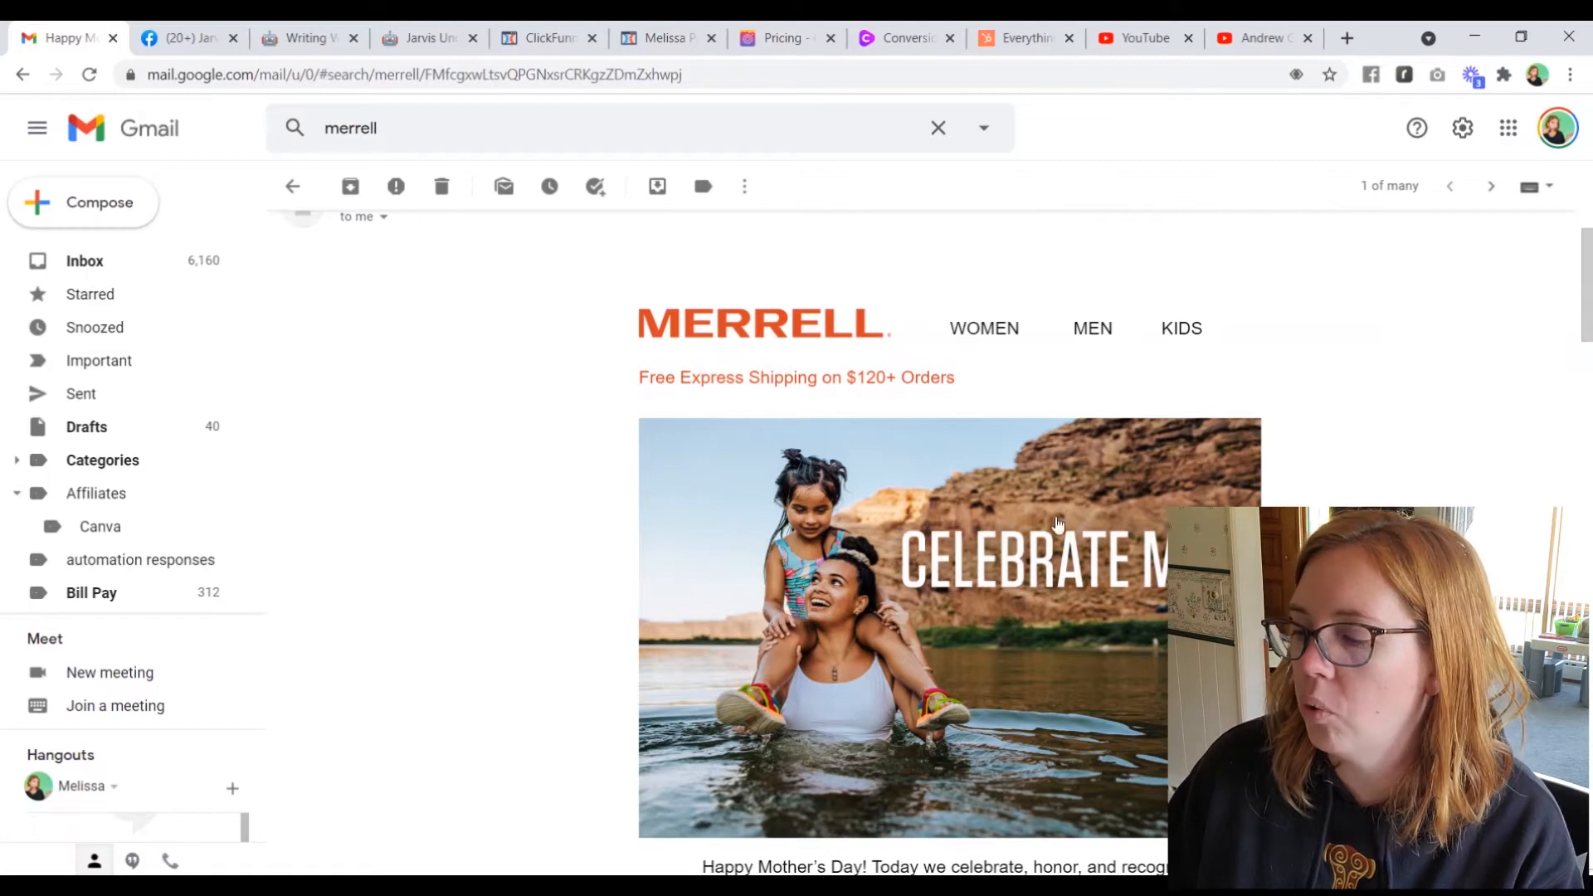
pyautogui.scroll(-6, 1044, 519)
pyautogui.scroll(-4, 924, 658)
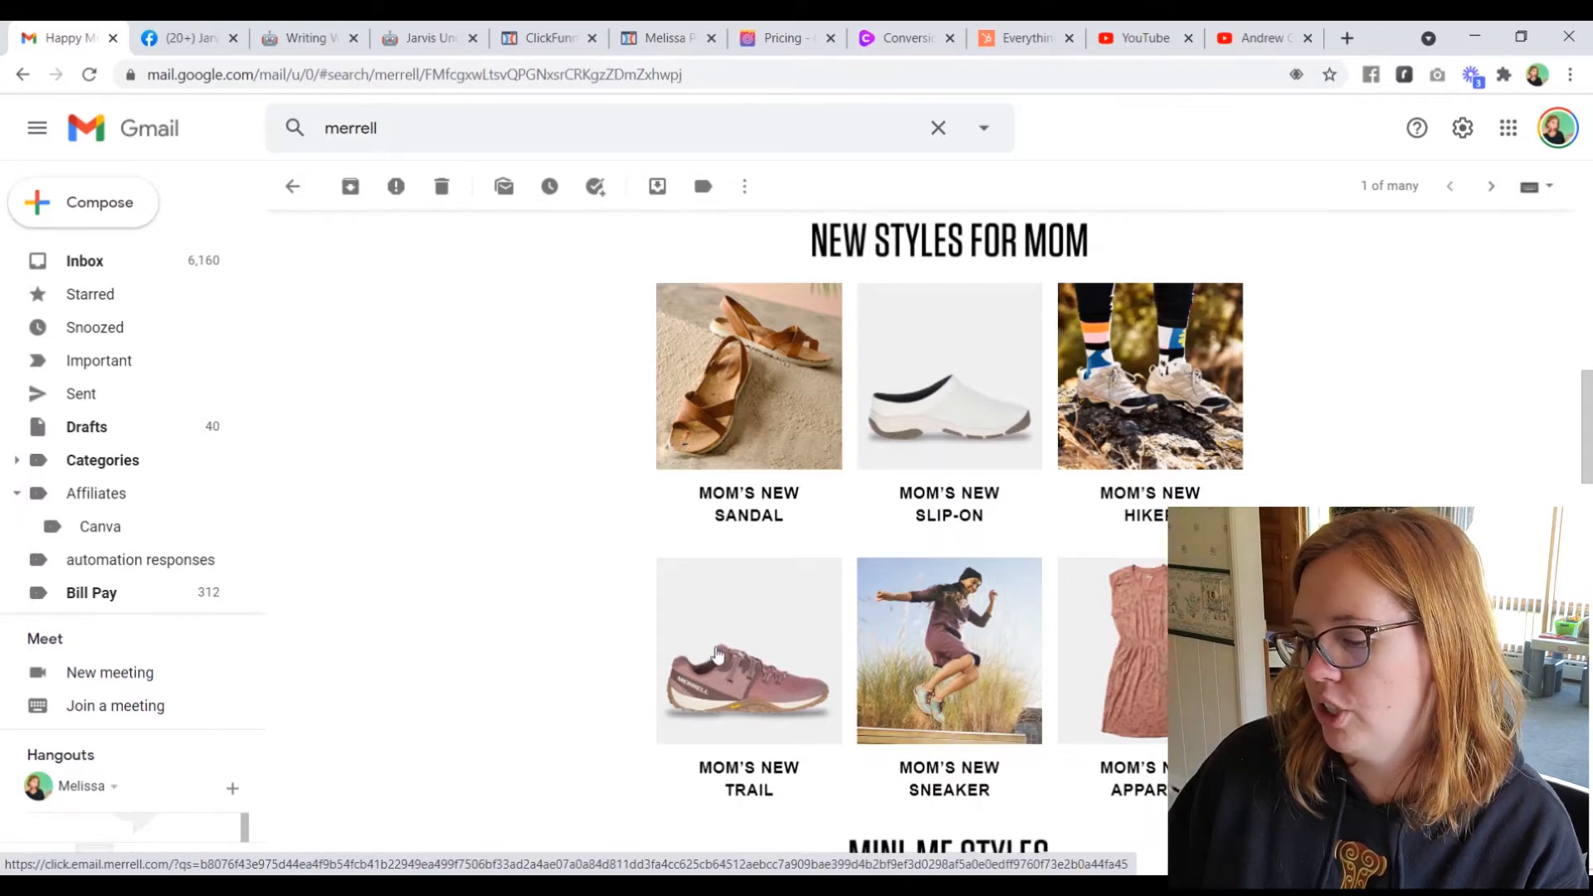
pyautogui.scroll(-3, 722, 630)
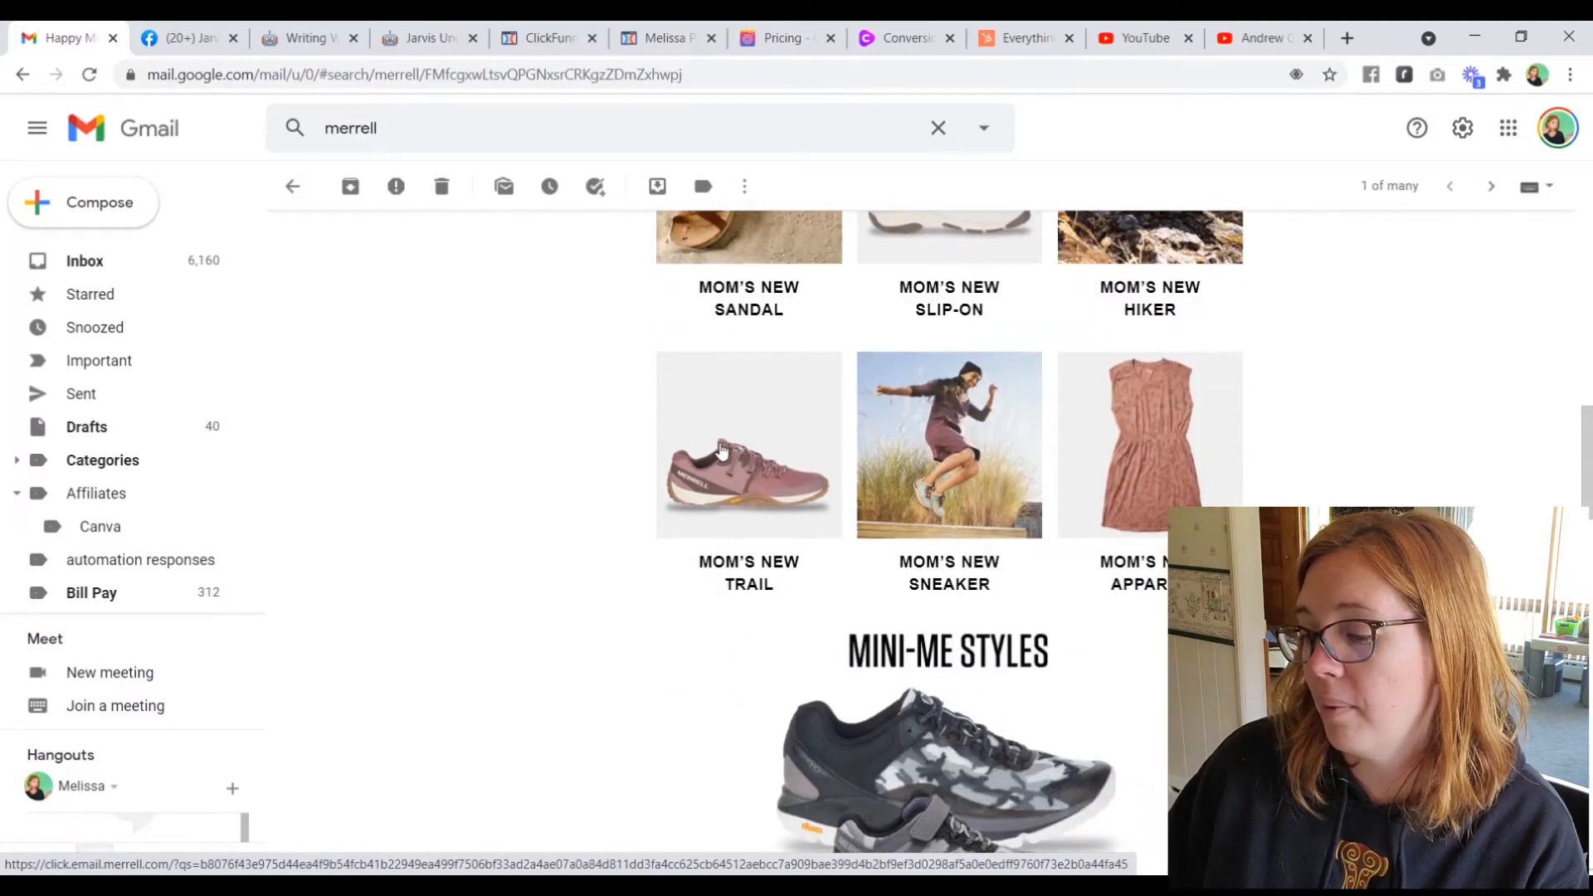
pyautogui.scroll(-5, 722, 450)
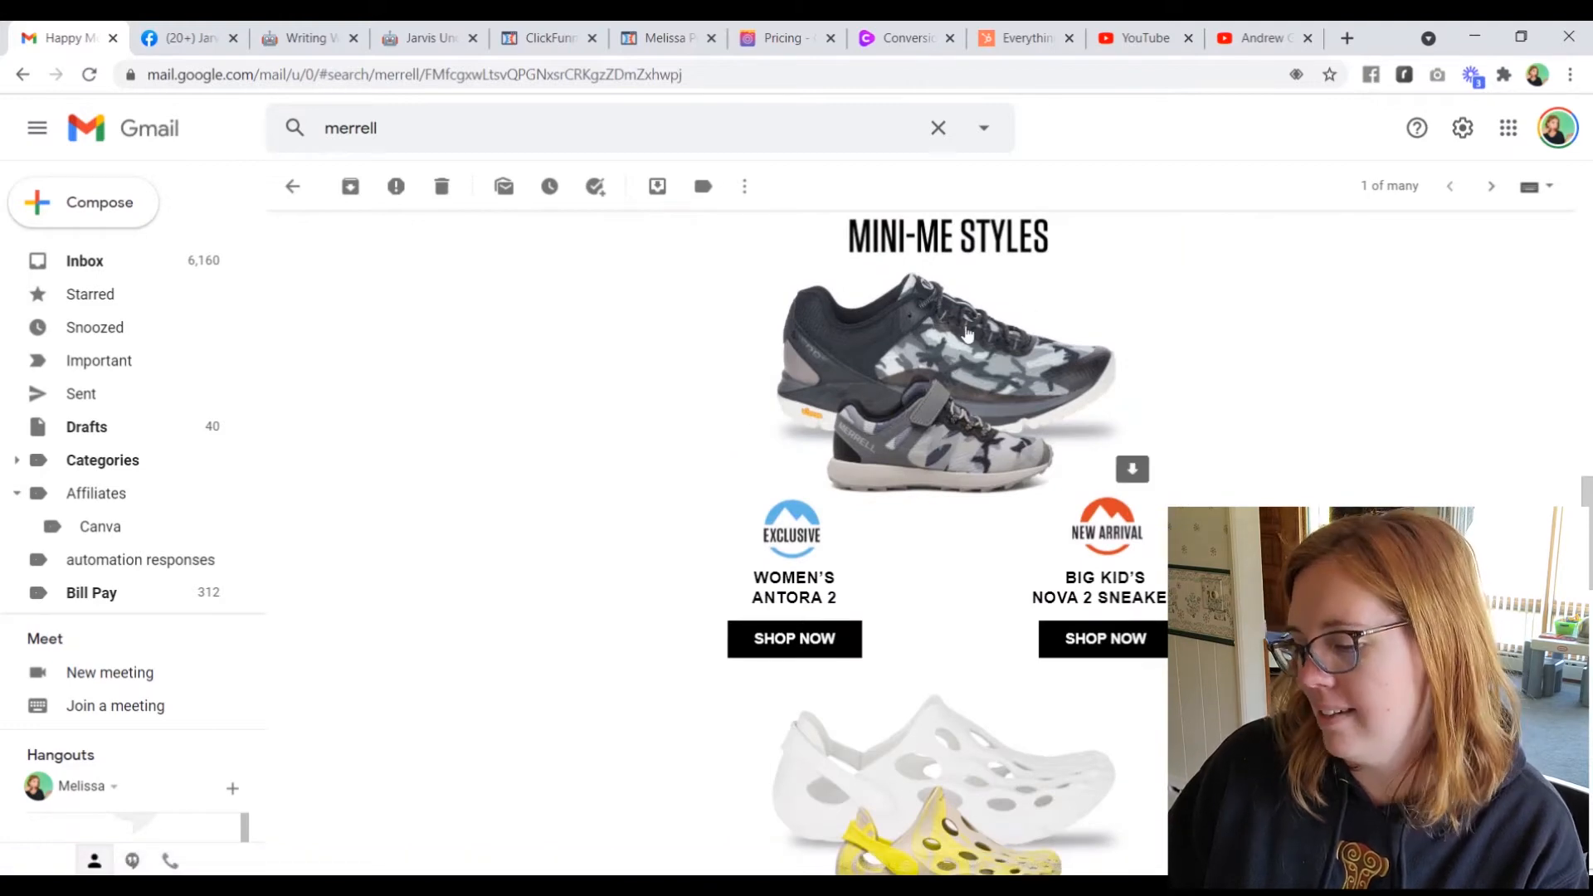
pyautogui.scroll(-3, 1220, 381)
pyautogui.scroll(-6, 1223, 381)
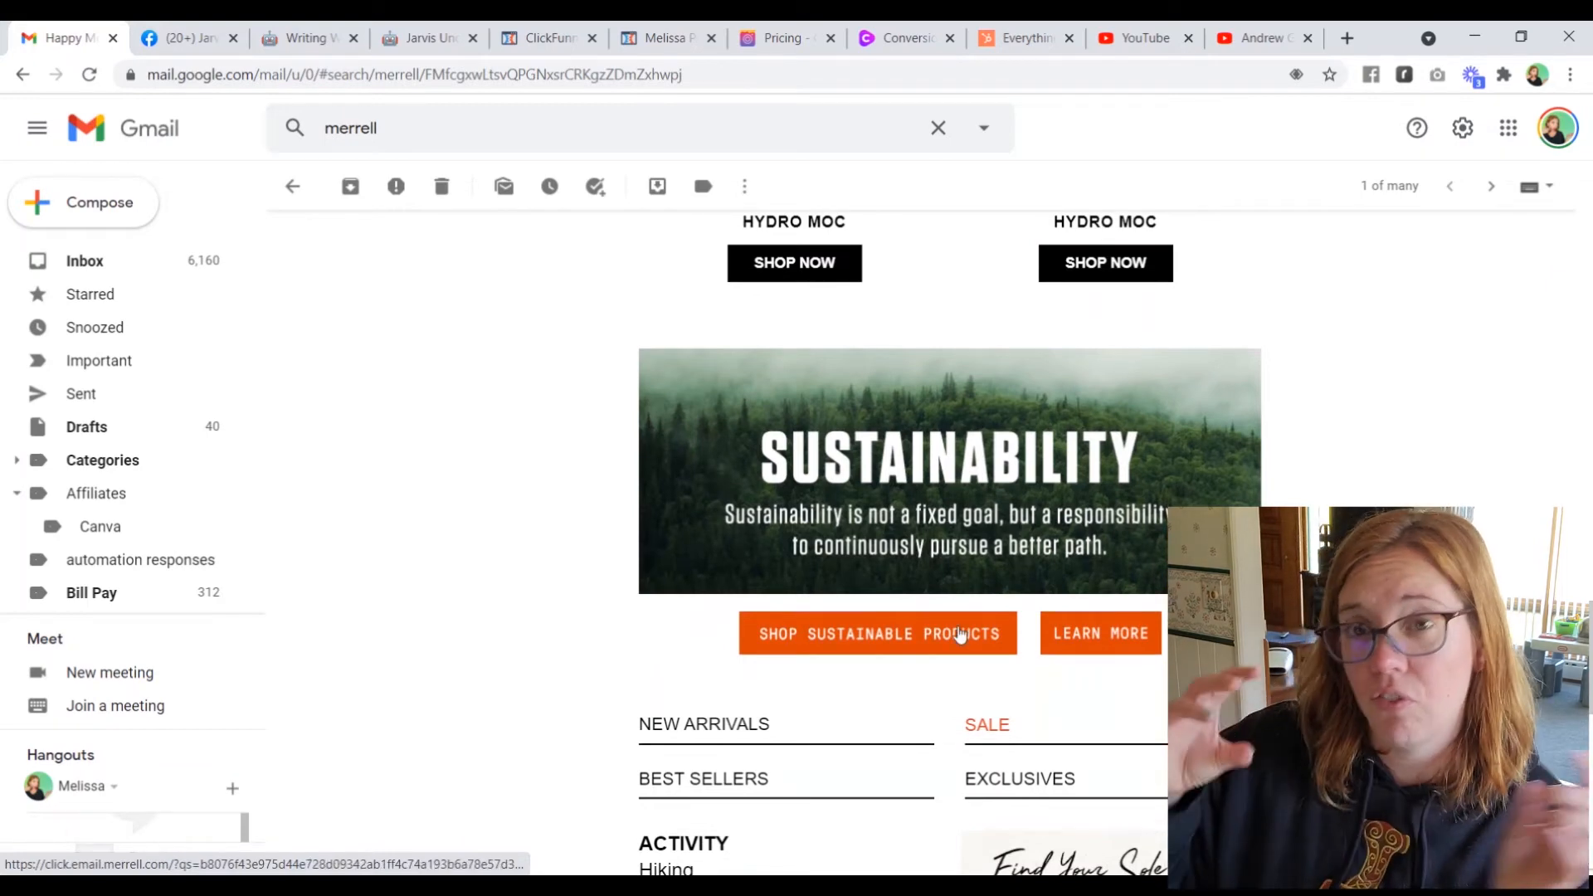
pyautogui.scroll(-4, 960, 635)
pyautogui.scroll(-5, 960, 634)
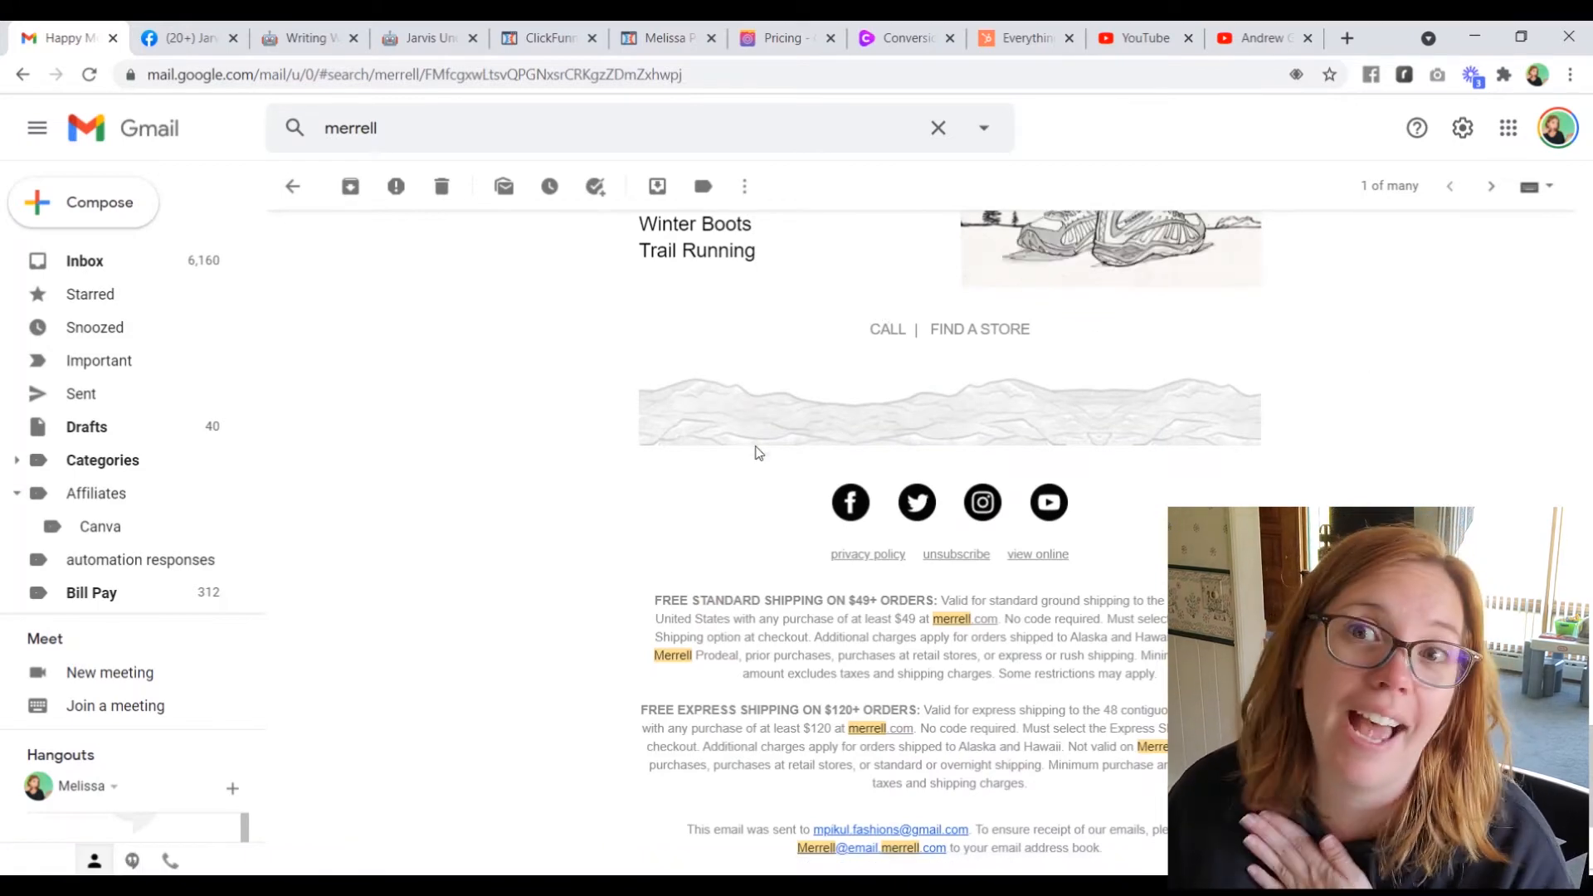
pyautogui.scroll(-3, 757, 452)
pyautogui.scroll(20, 757, 452)
pyautogui.scroll(5, 757, 453)
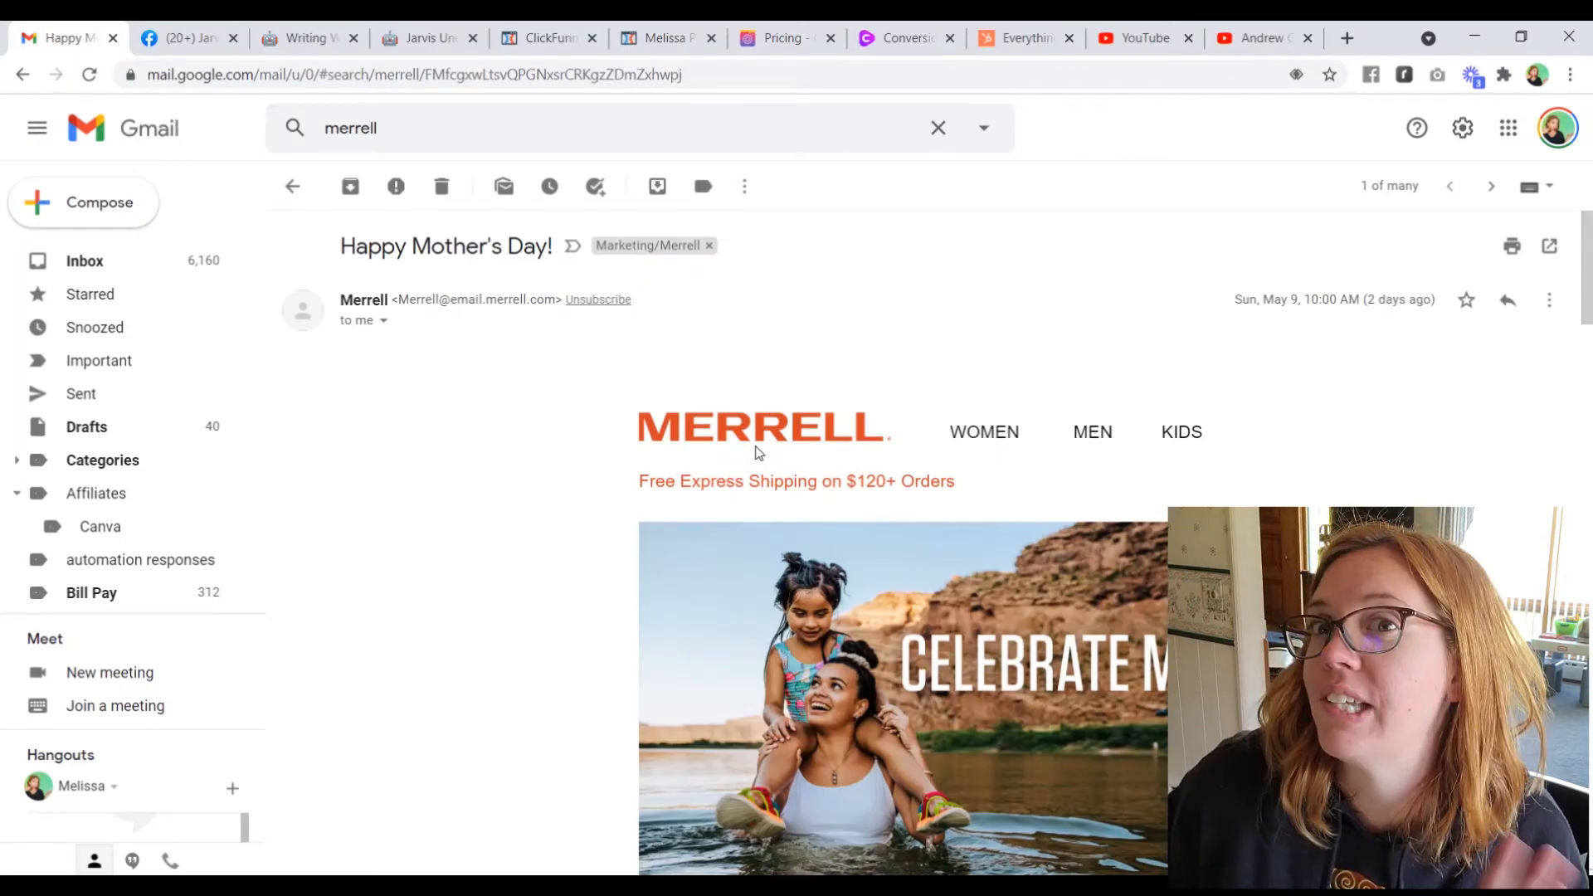
# Start a filter for messages like this Merrell email, keeping the suggested list criterion, and have it skip the Inbox.
pyautogui.click(1550, 304)
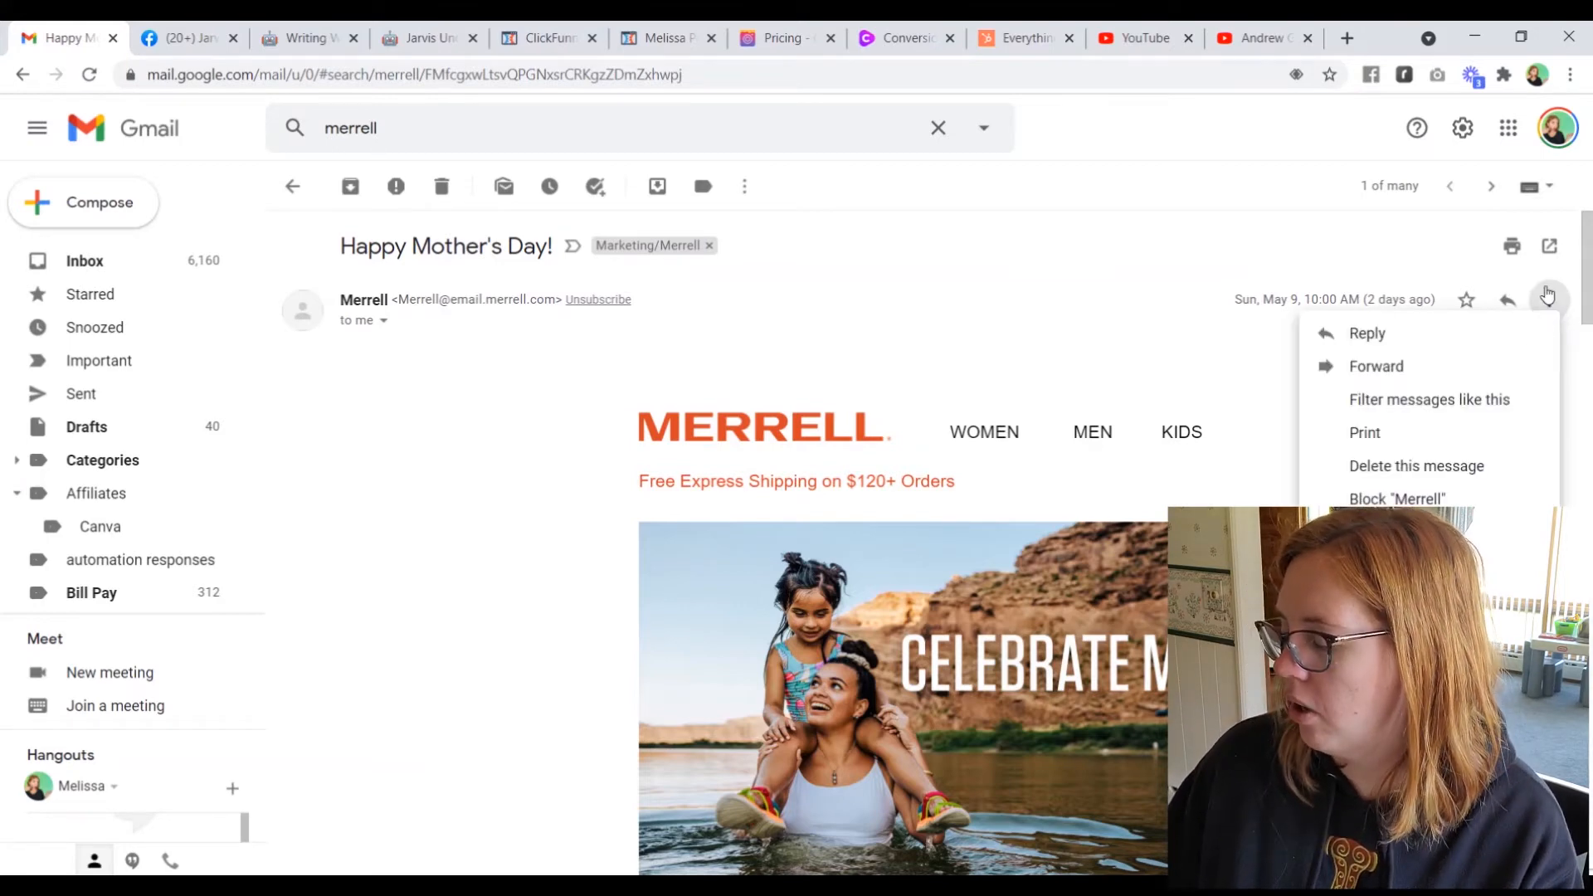
pyautogui.click(1484, 401)
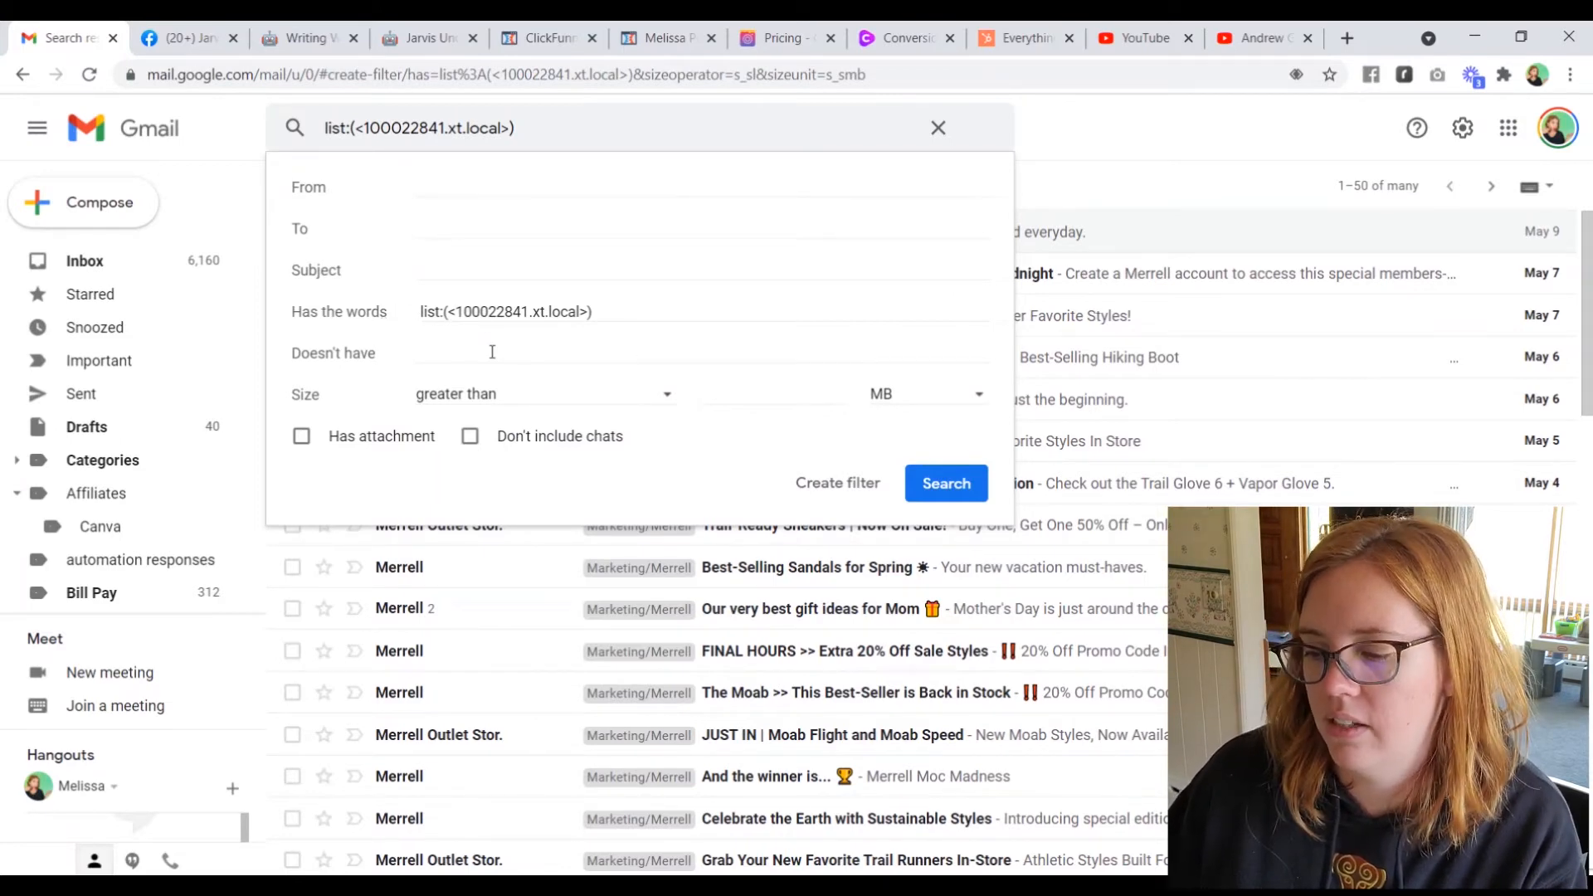
pyautogui.click(830, 483)
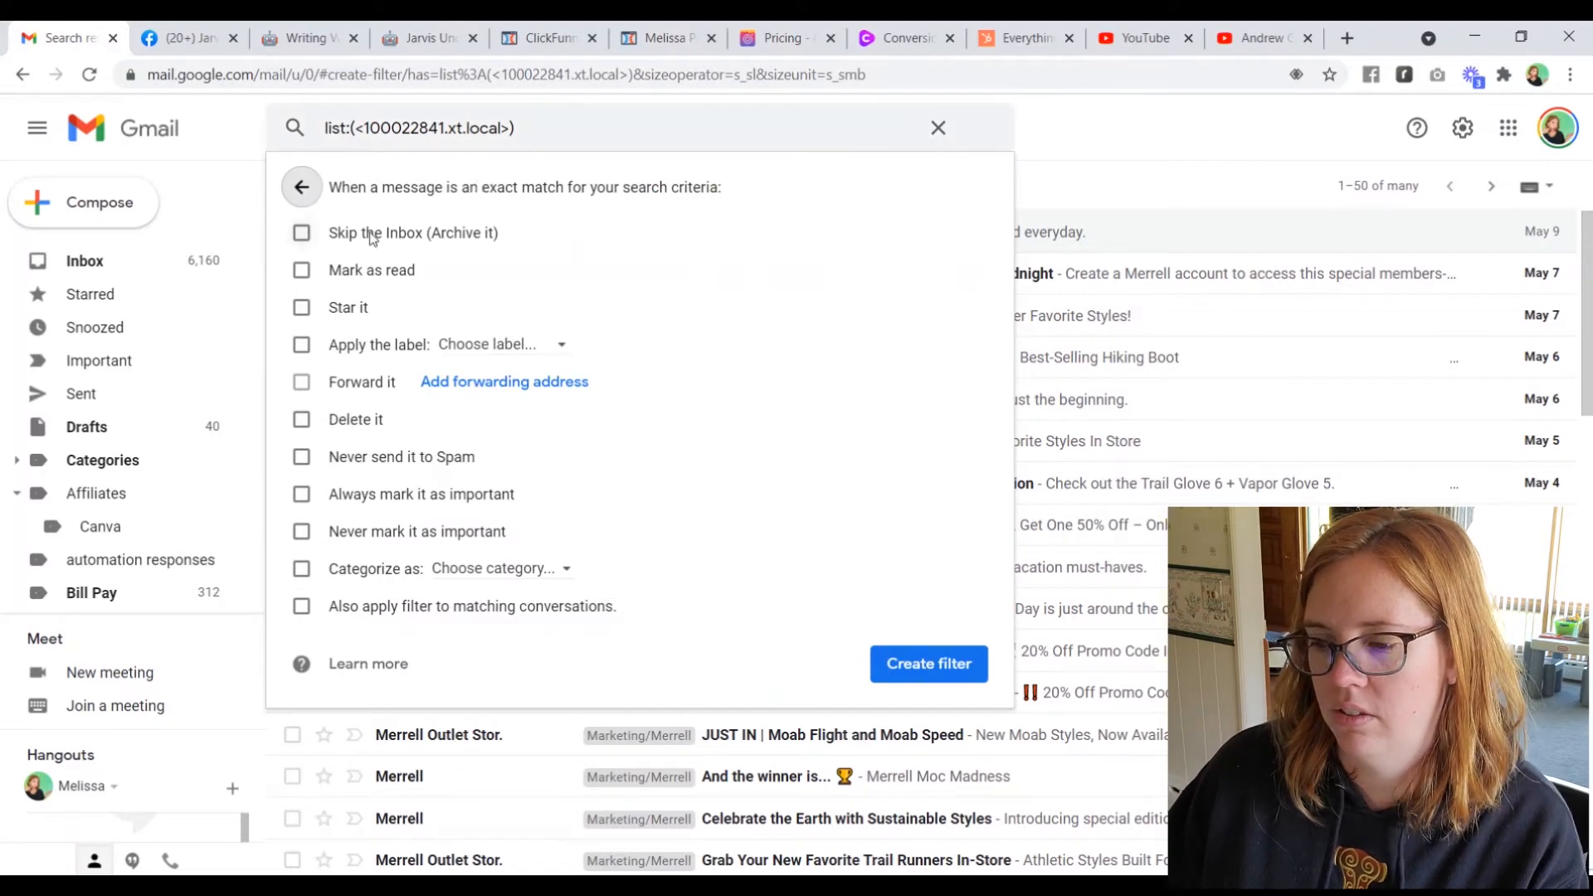
pyautogui.click(370, 236)
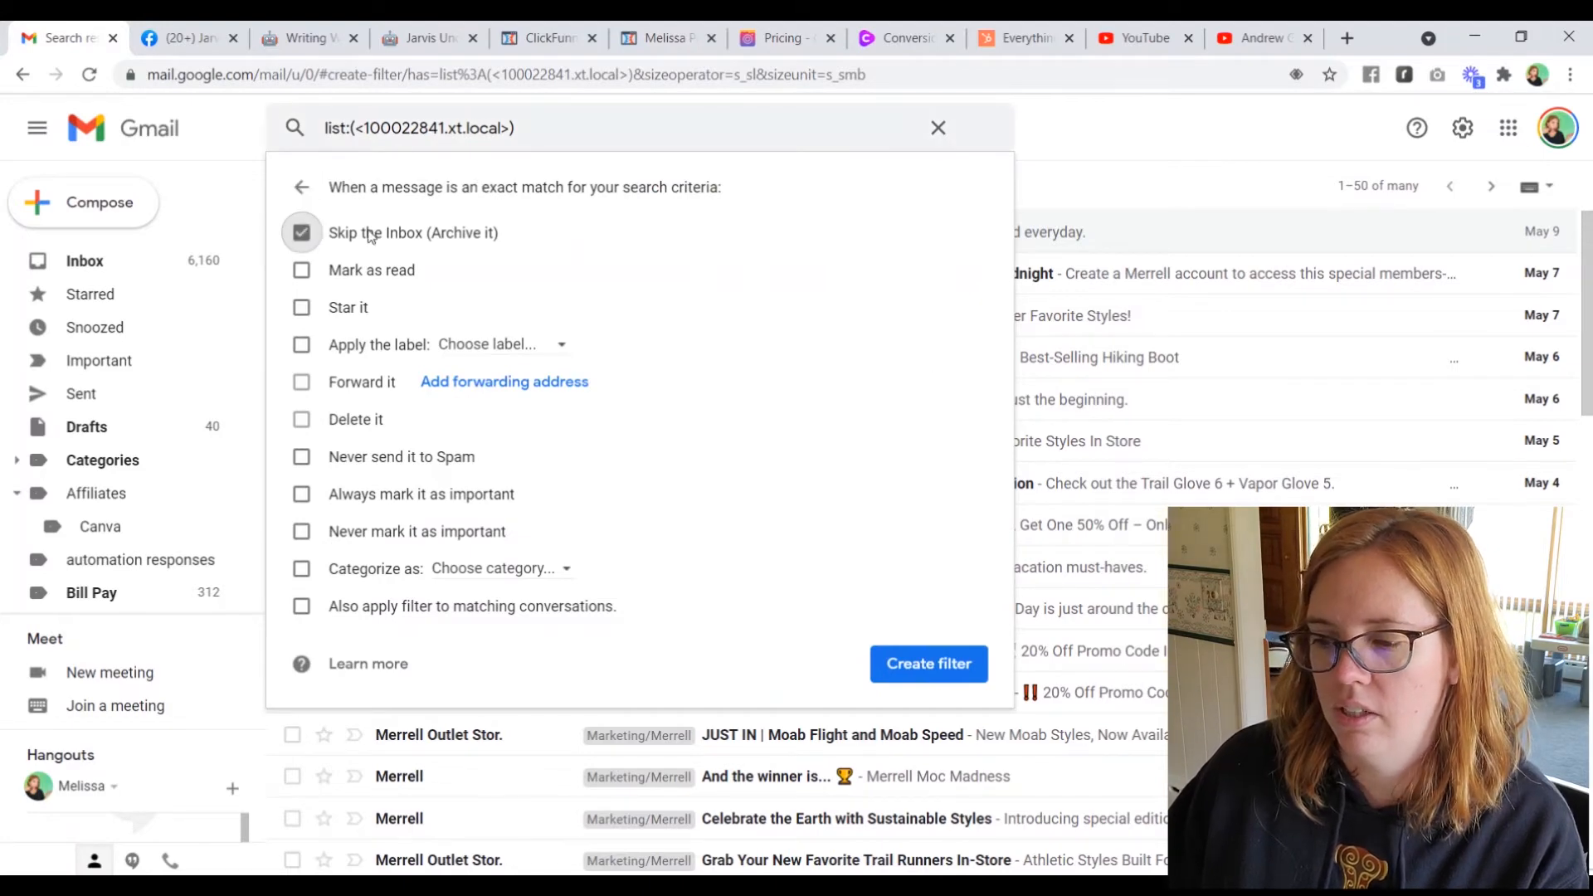
# Have the filter apply a new label named "Merrell", nested under Secret Weapon.
pyautogui.click(301, 344)
pyautogui.click(559, 346)
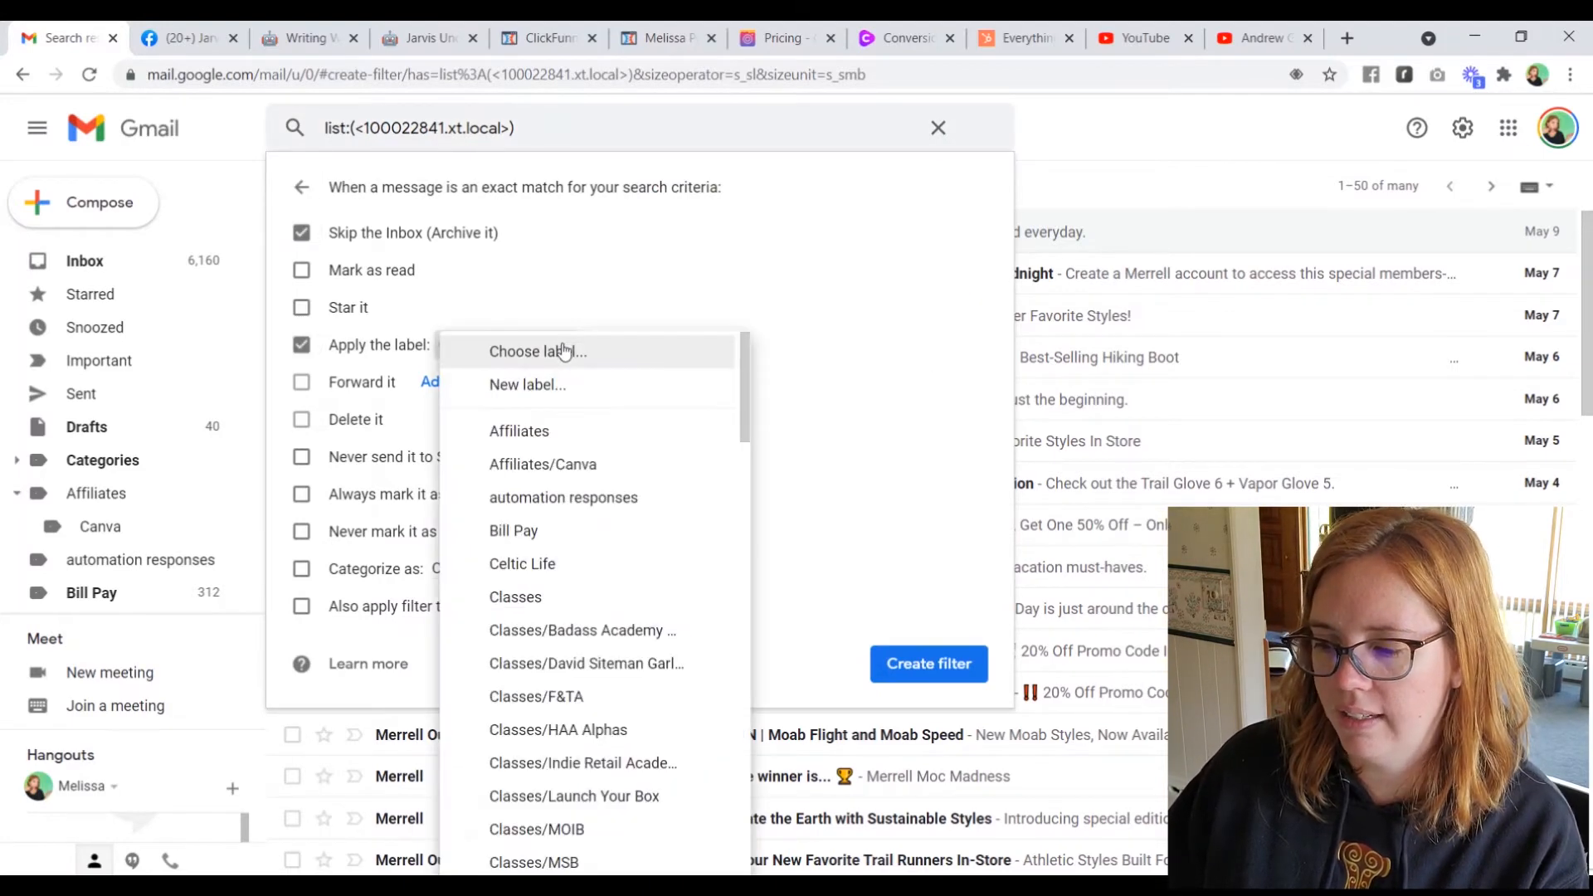
pyautogui.click(569, 388)
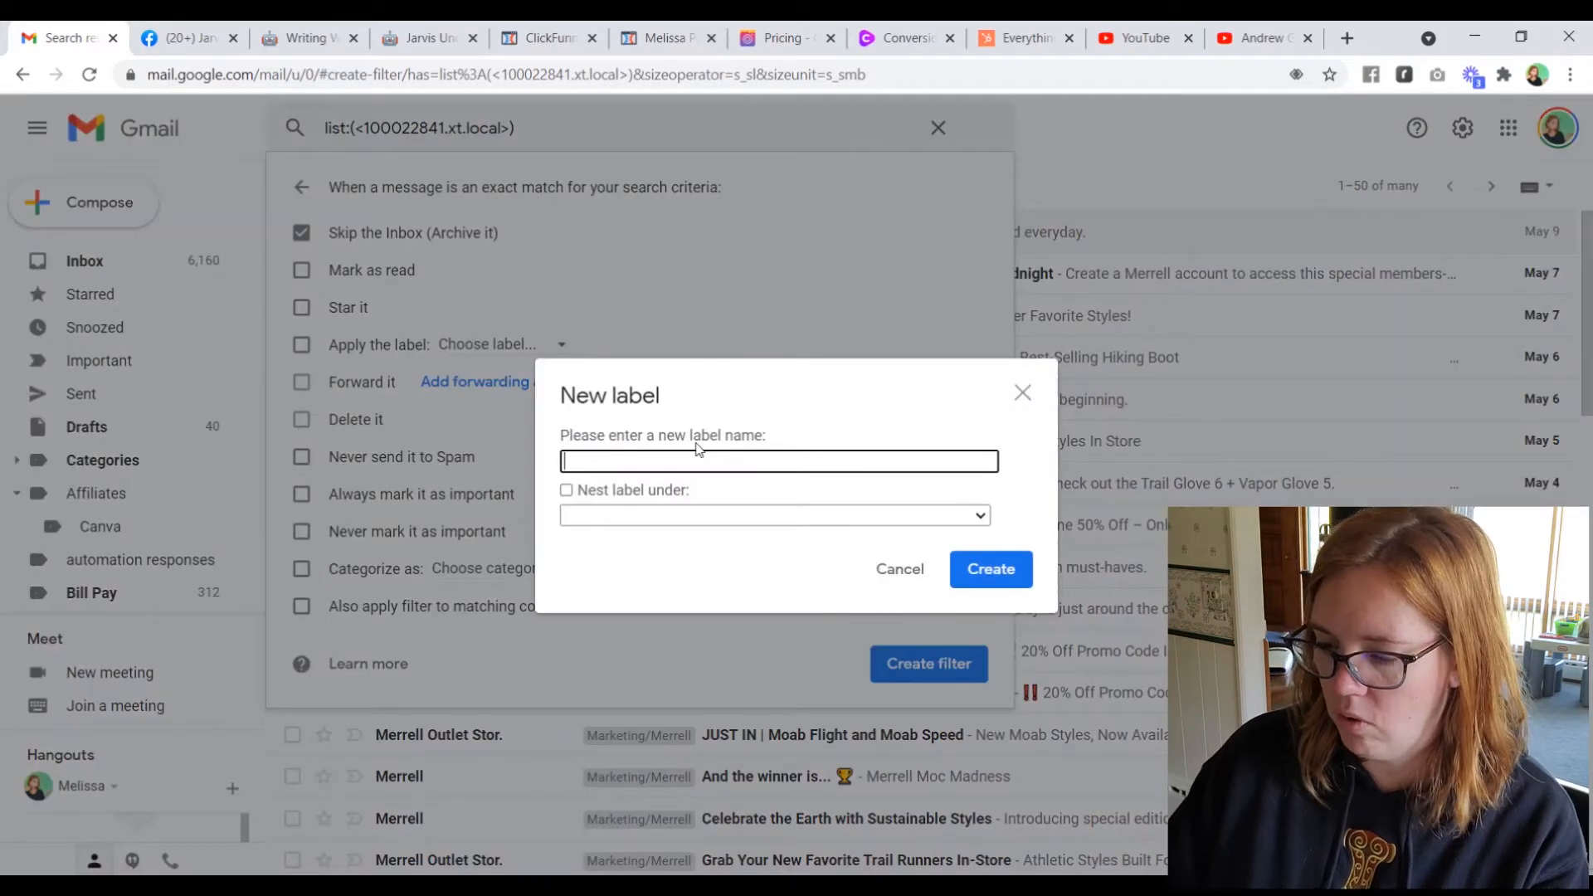
pyautogui.click(633, 491)
pyautogui.click(635, 516)
pyautogui.scroll(-1, 661, 186)
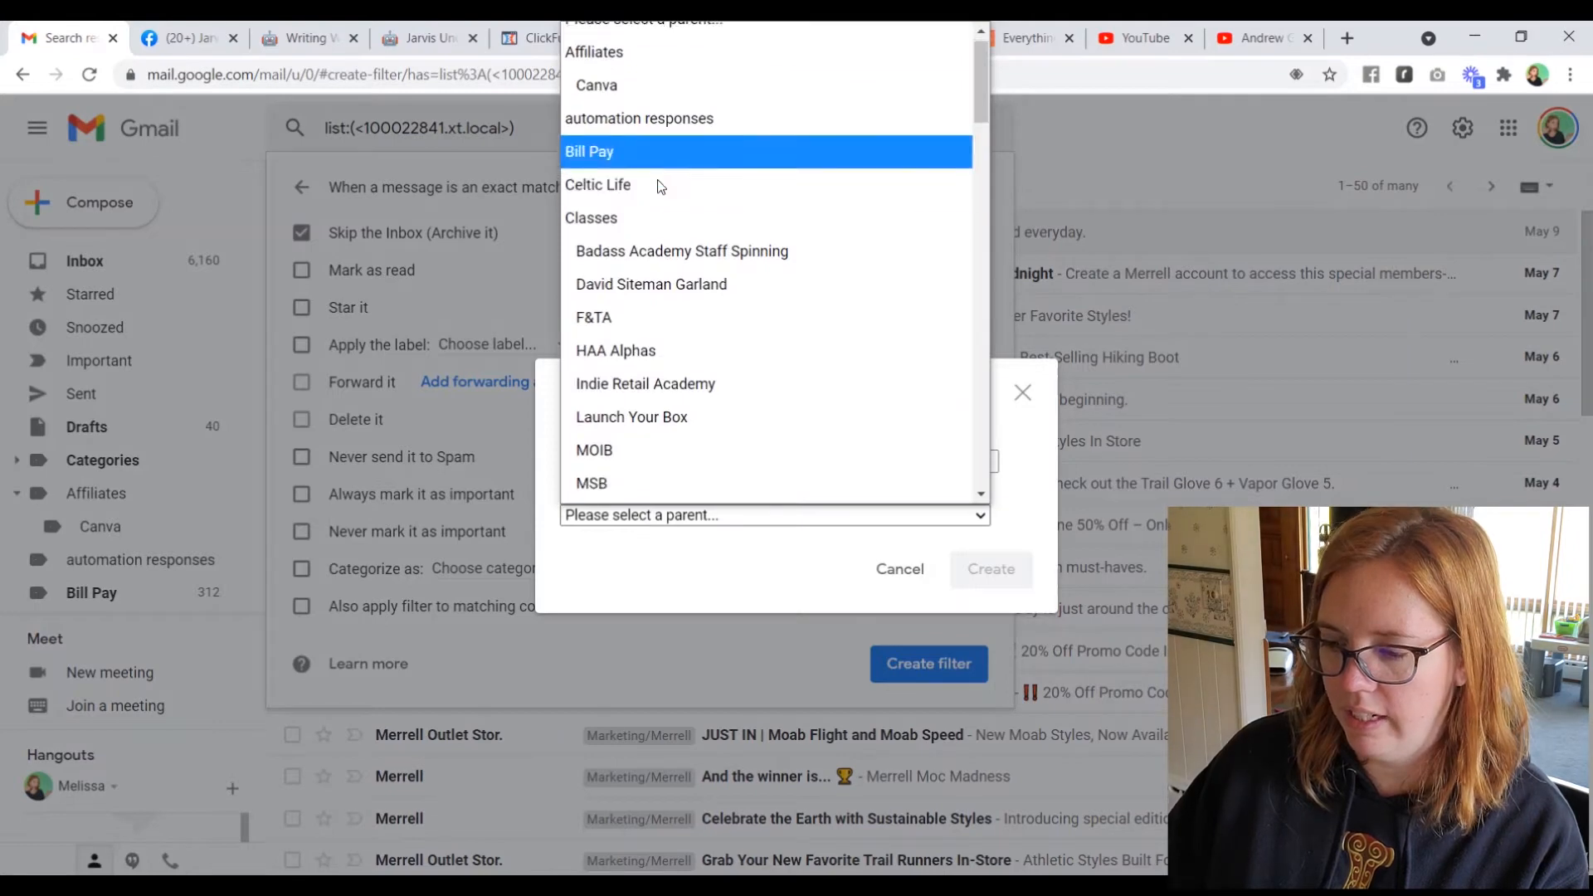
pyautogui.scroll(-10, 662, 186)
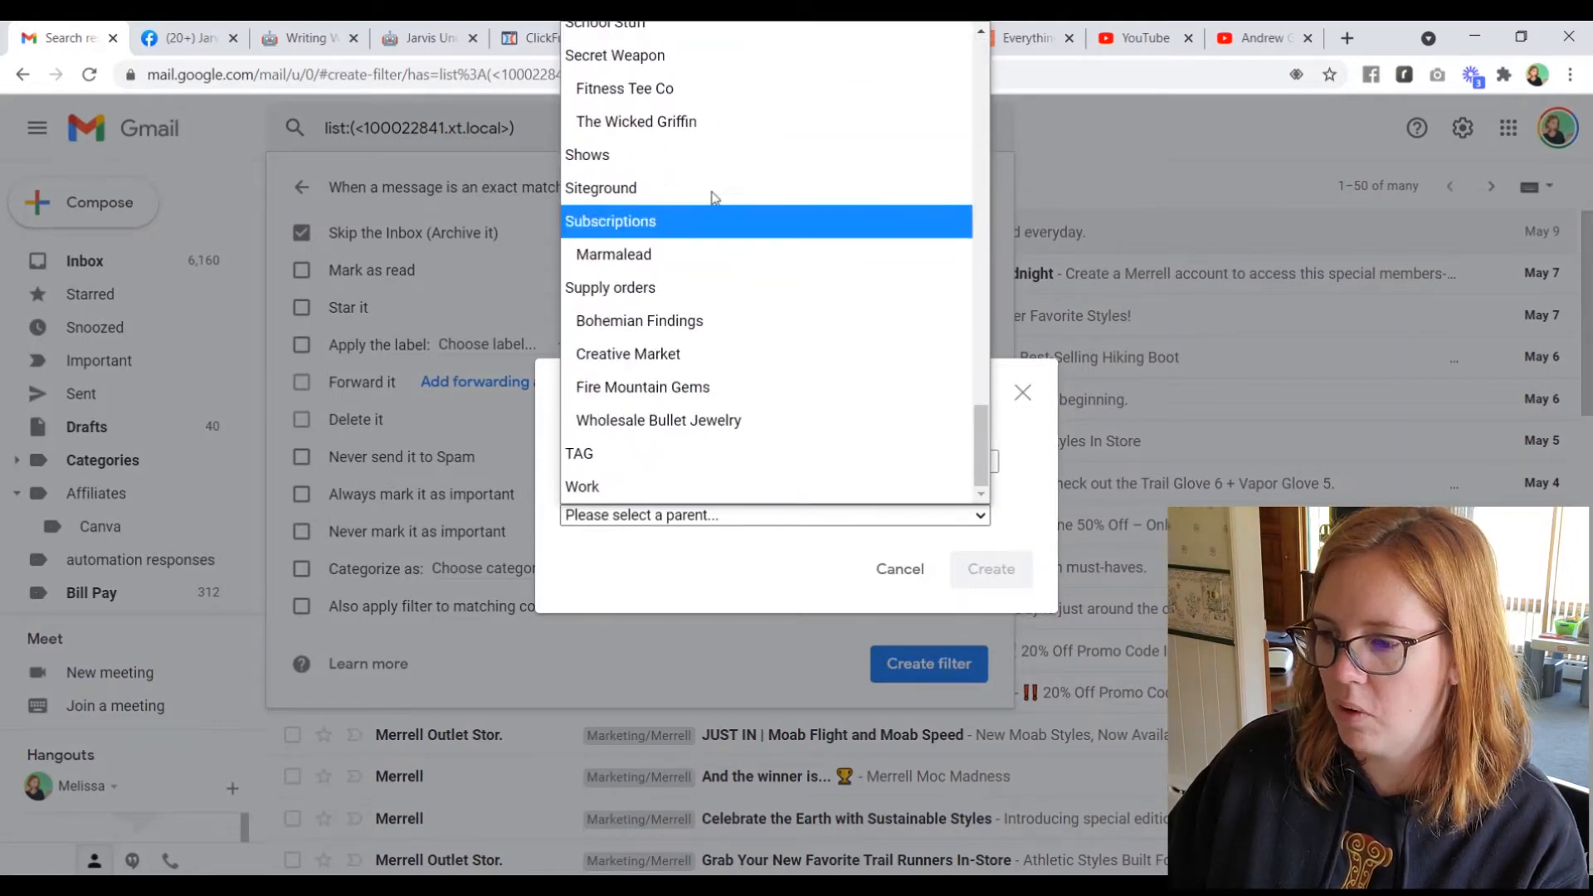
pyautogui.click(695, 55)
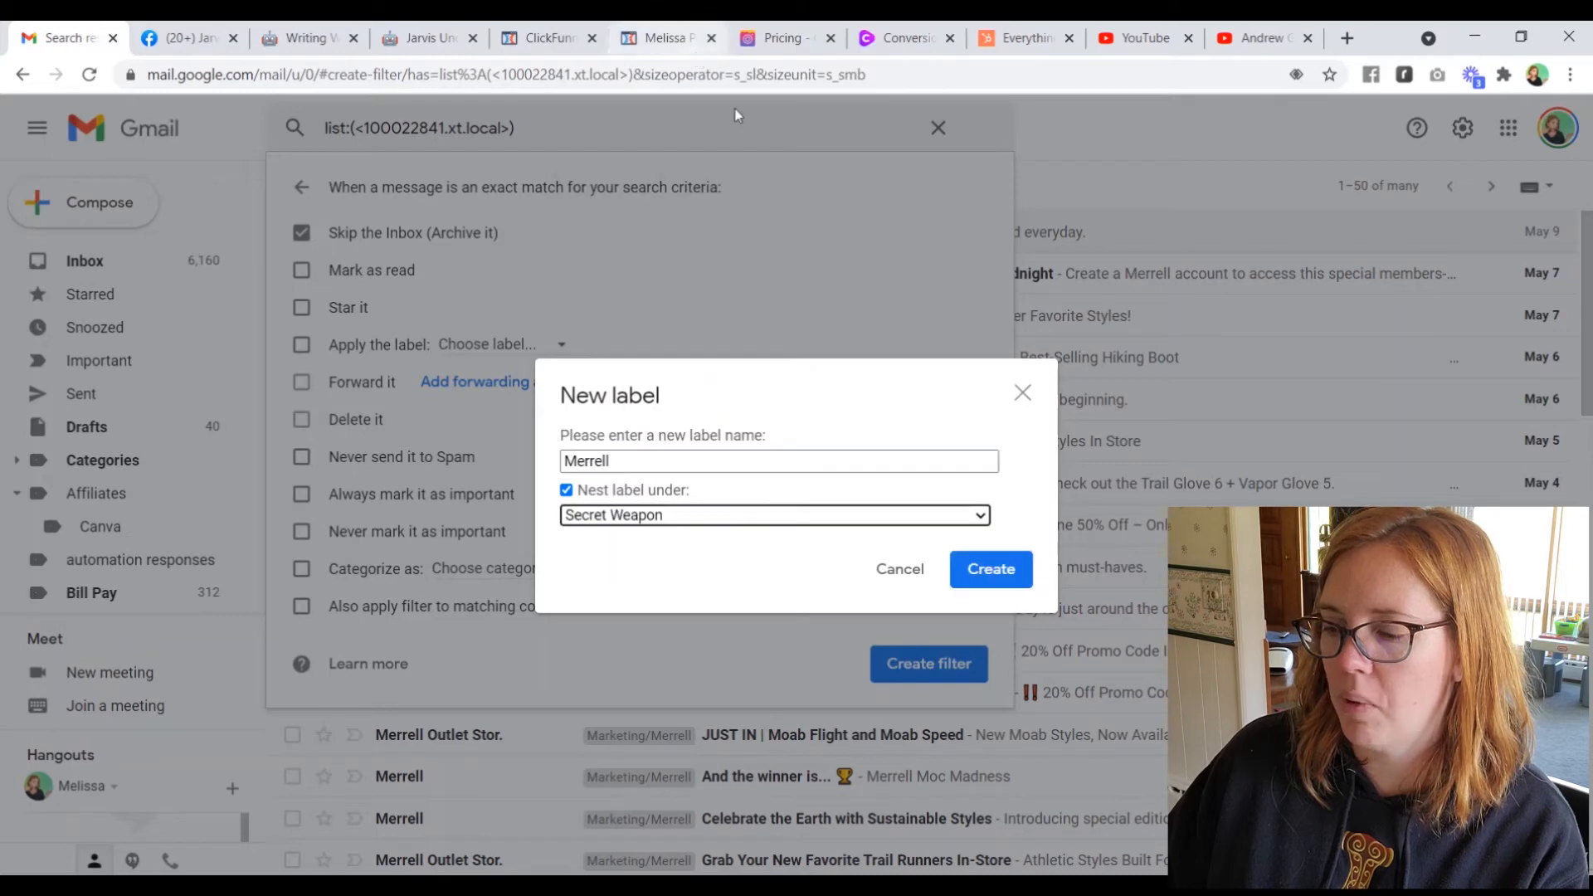
pyautogui.click(889, 516)
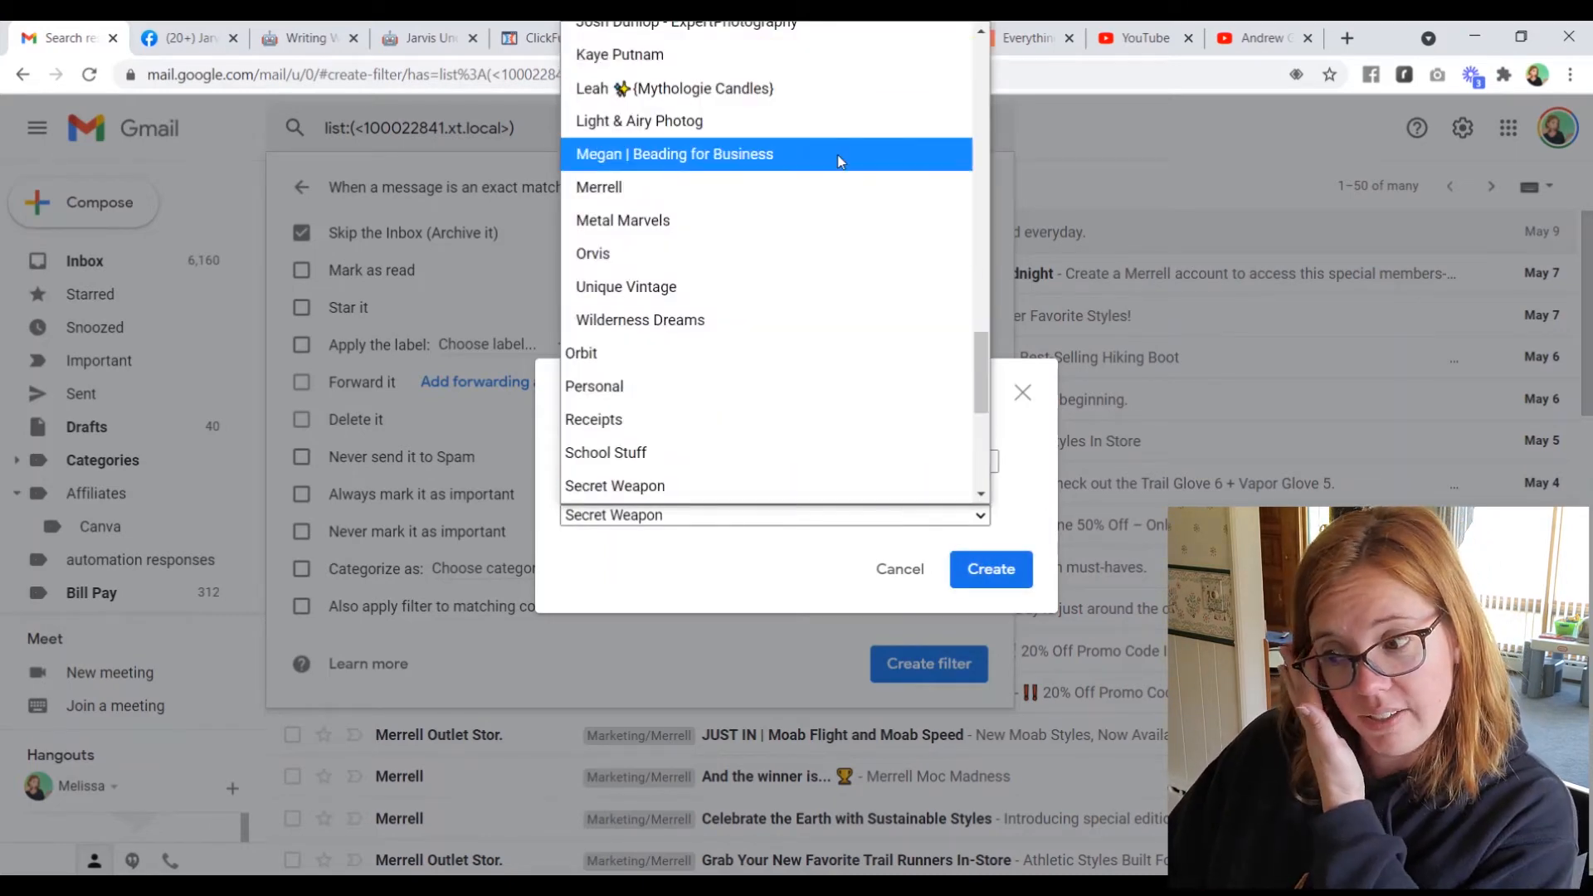
pyautogui.scroll(-5, 840, 160)
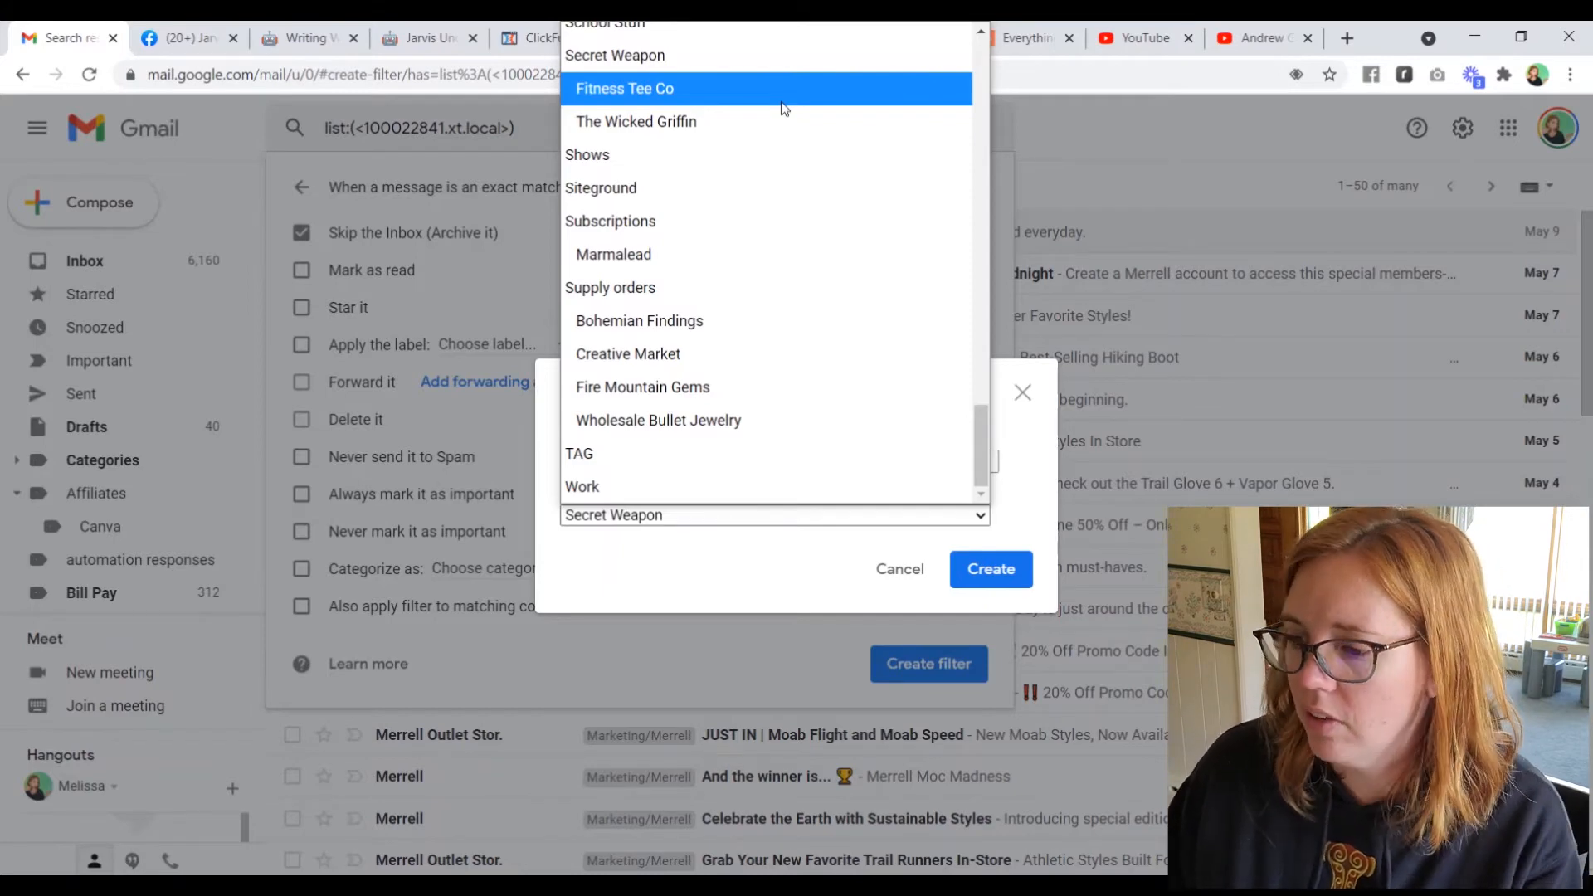
pyautogui.click(760, 66)
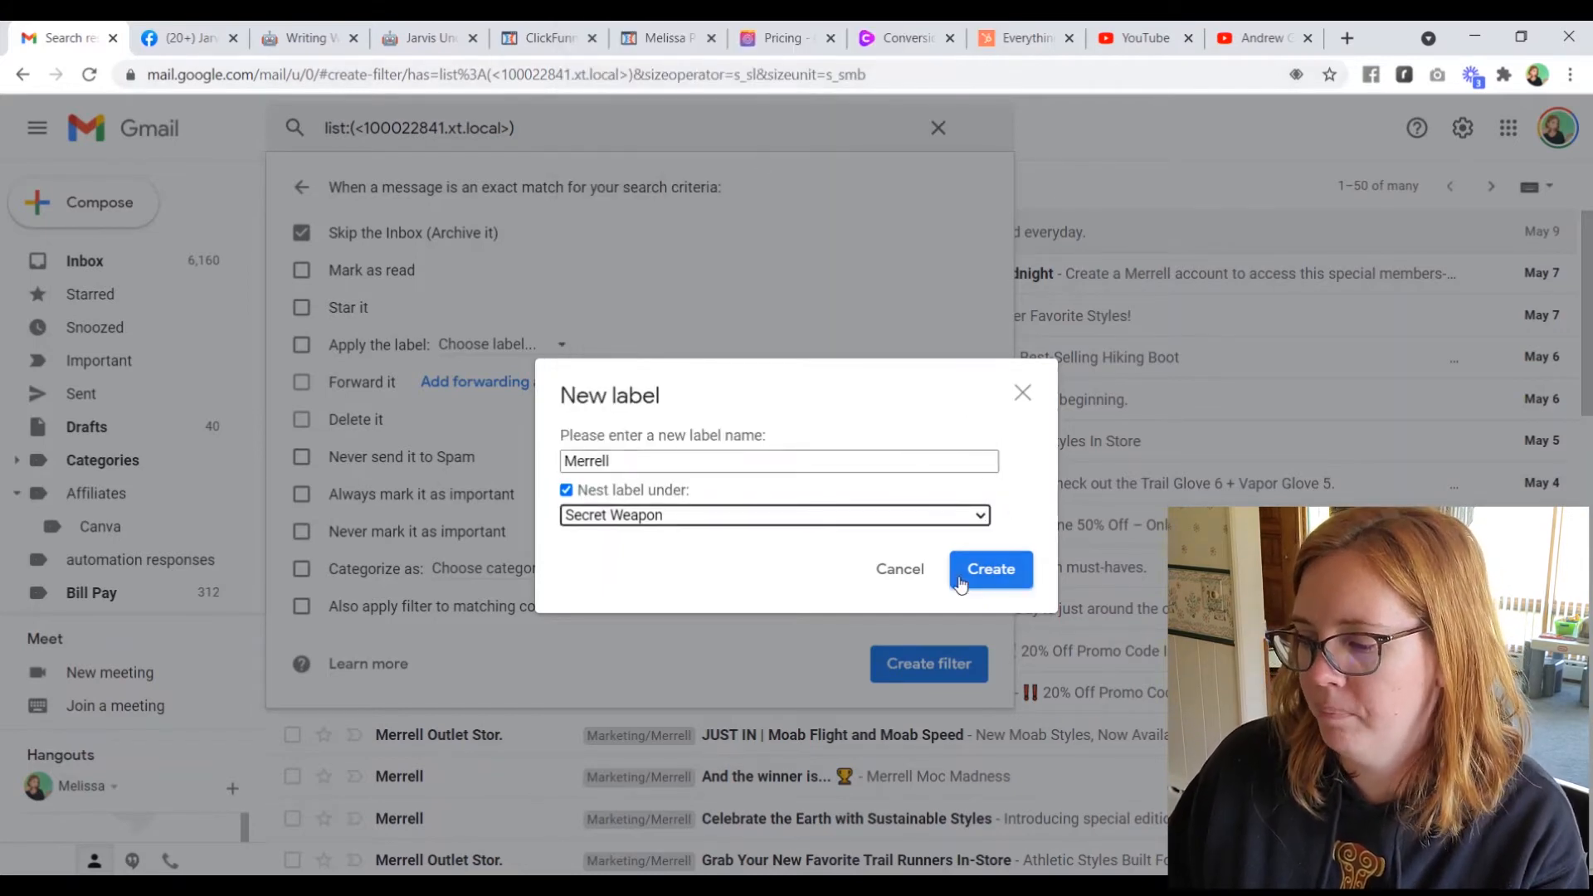
pyautogui.click(993, 571)
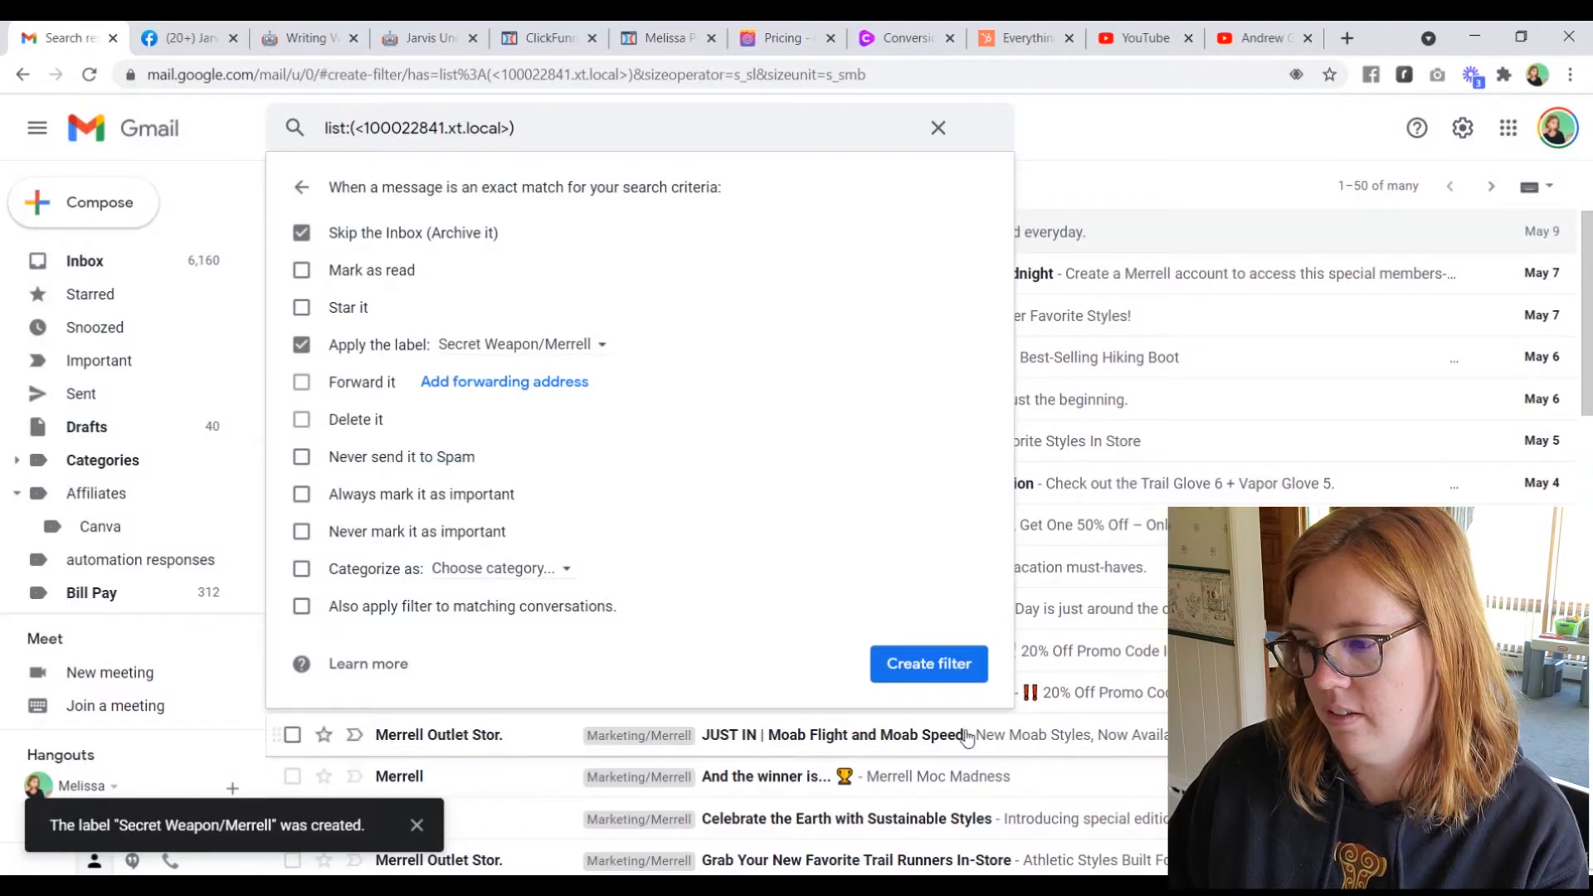
# Apply the Merrell filter to existing matching conversations too and create it.
pyautogui.click(301, 606)
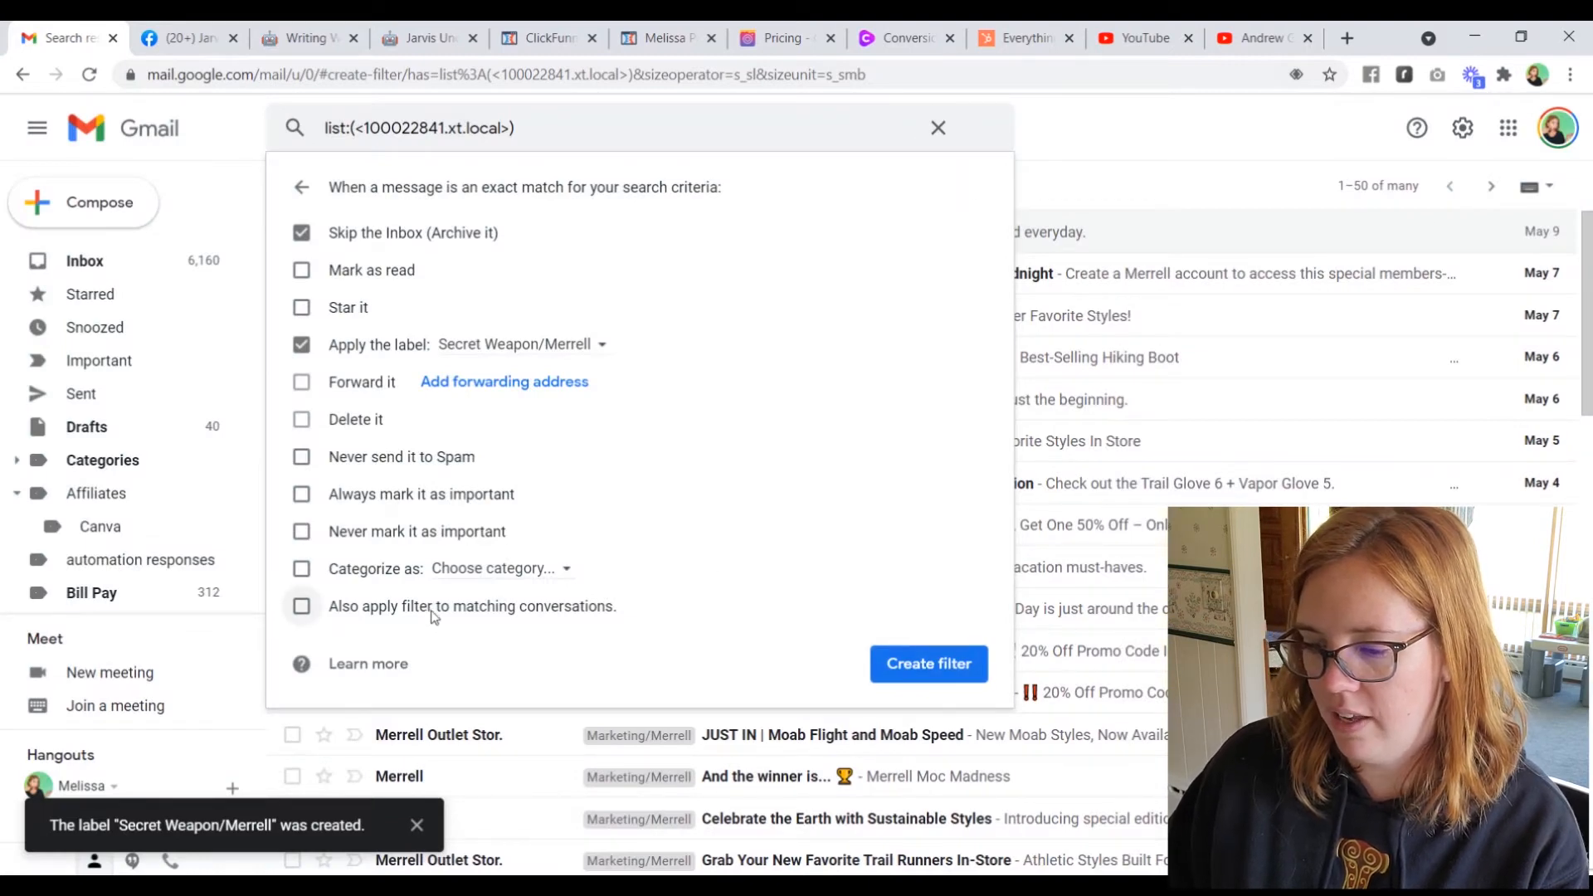
pyautogui.click(979, 664)
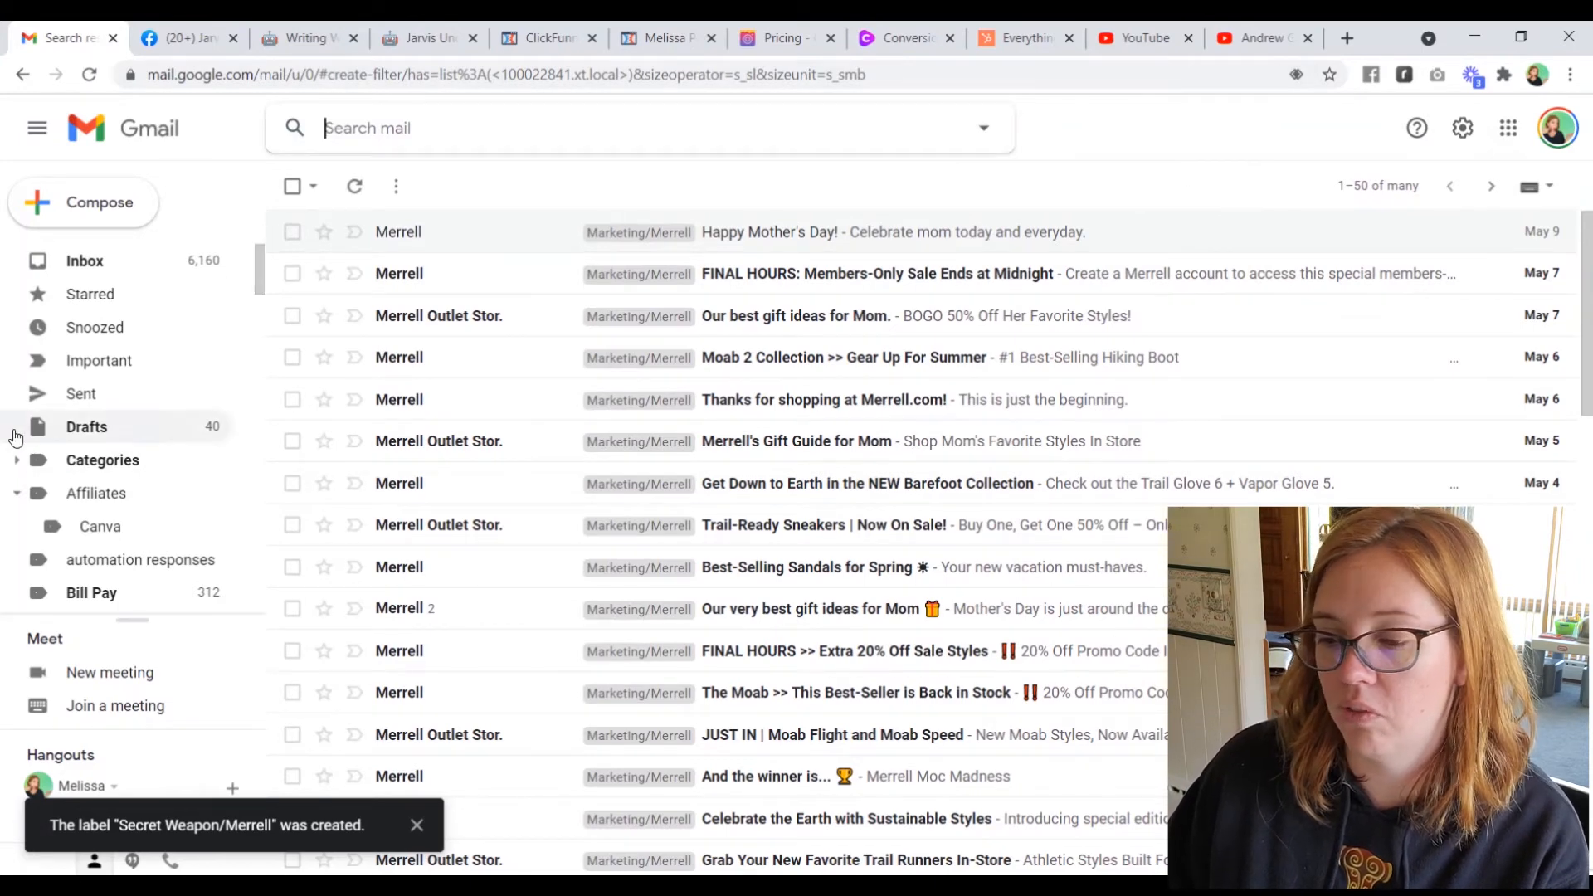
# Expand the full label list, open the label management settings and look over the labels nested under Secret Weapon.
pyautogui.scroll(-5, 150, 380)
pyautogui.scroll(-4, 150, 379)
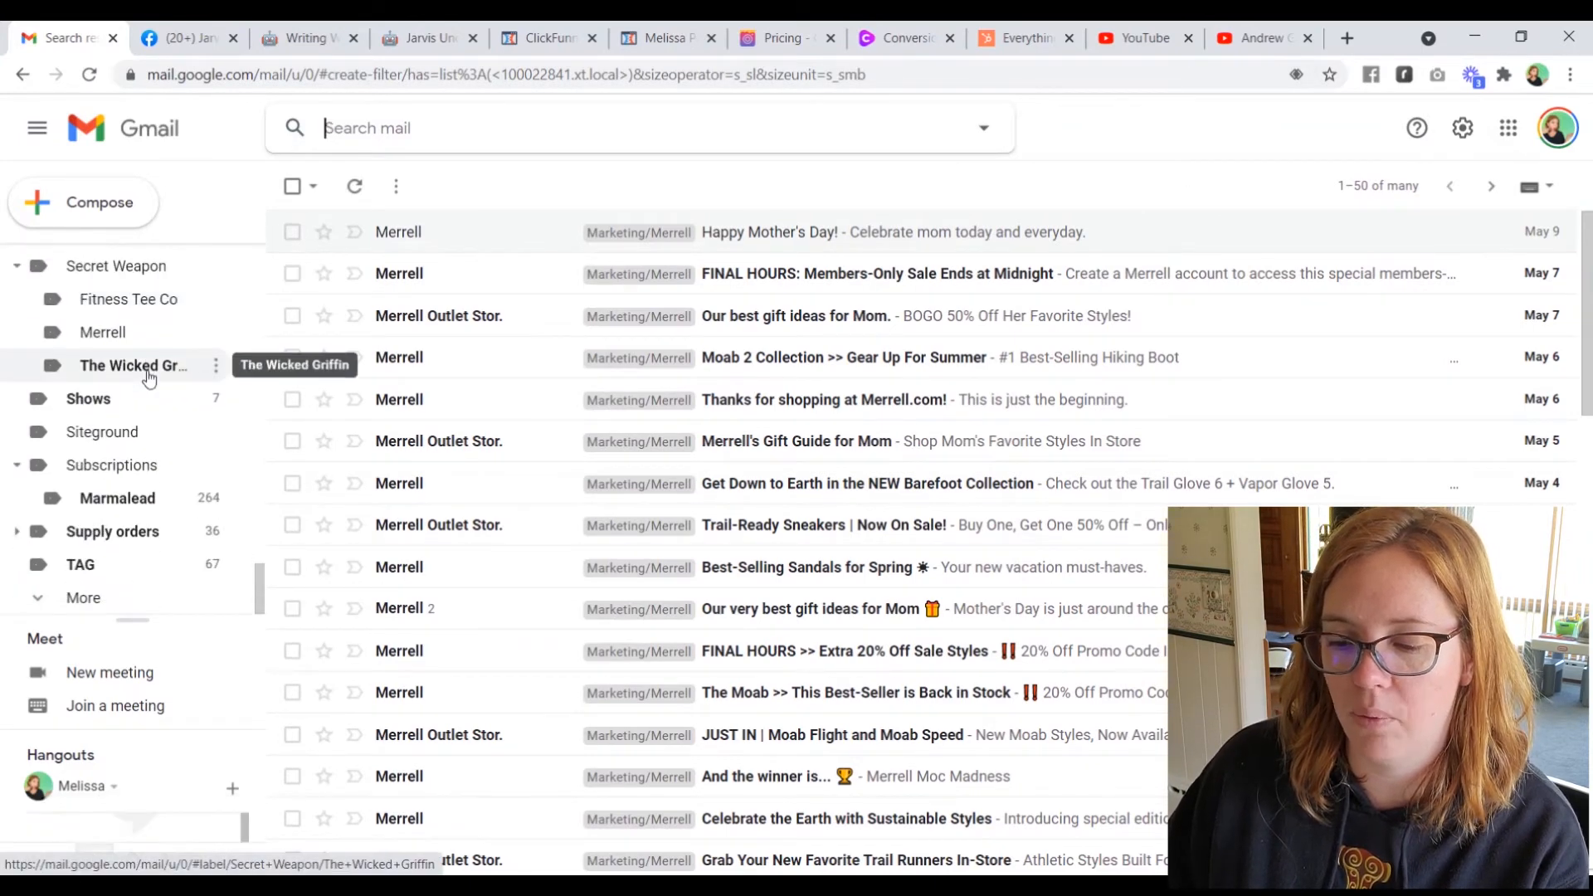
pyautogui.click(91, 599)
pyautogui.scroll(-4, 94, 604)
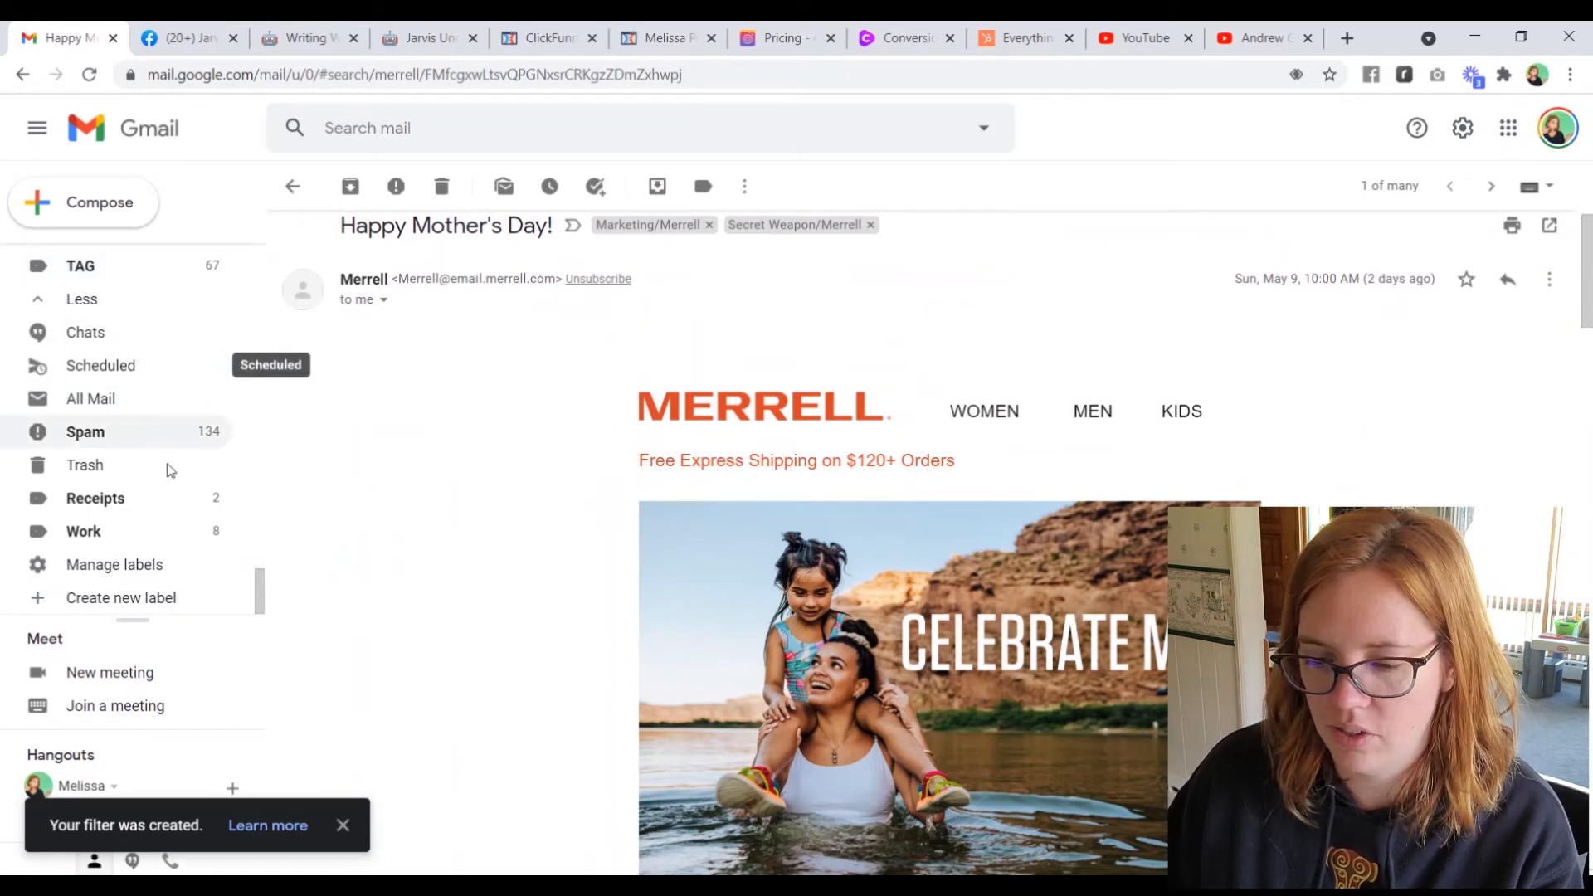
pyautogui.click(196, 564)
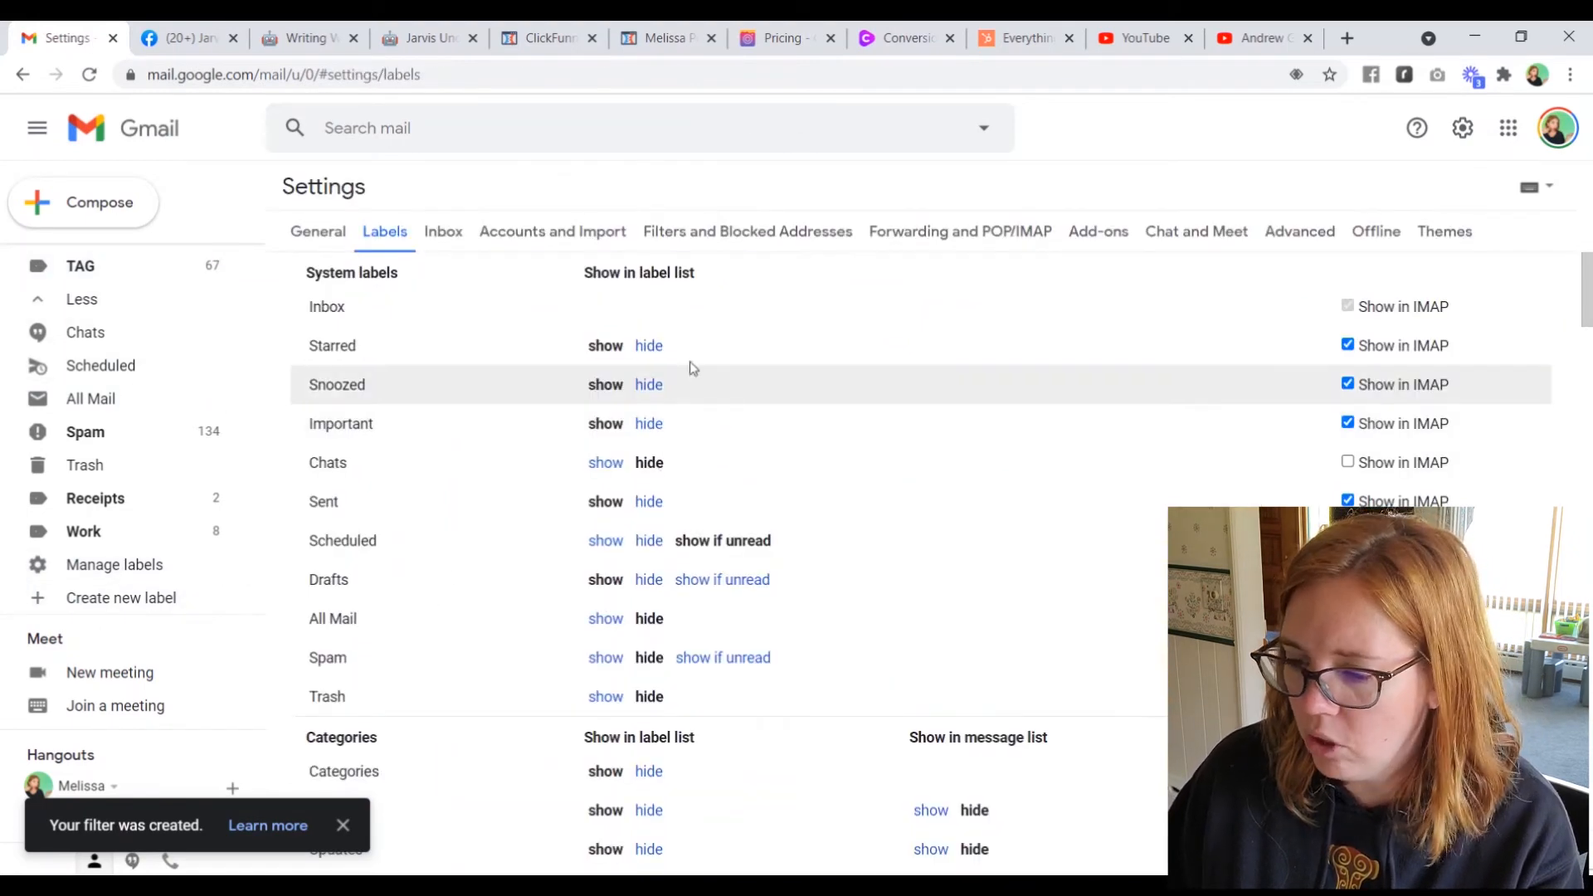
pyautogui.scroll(-10, 693, 367)
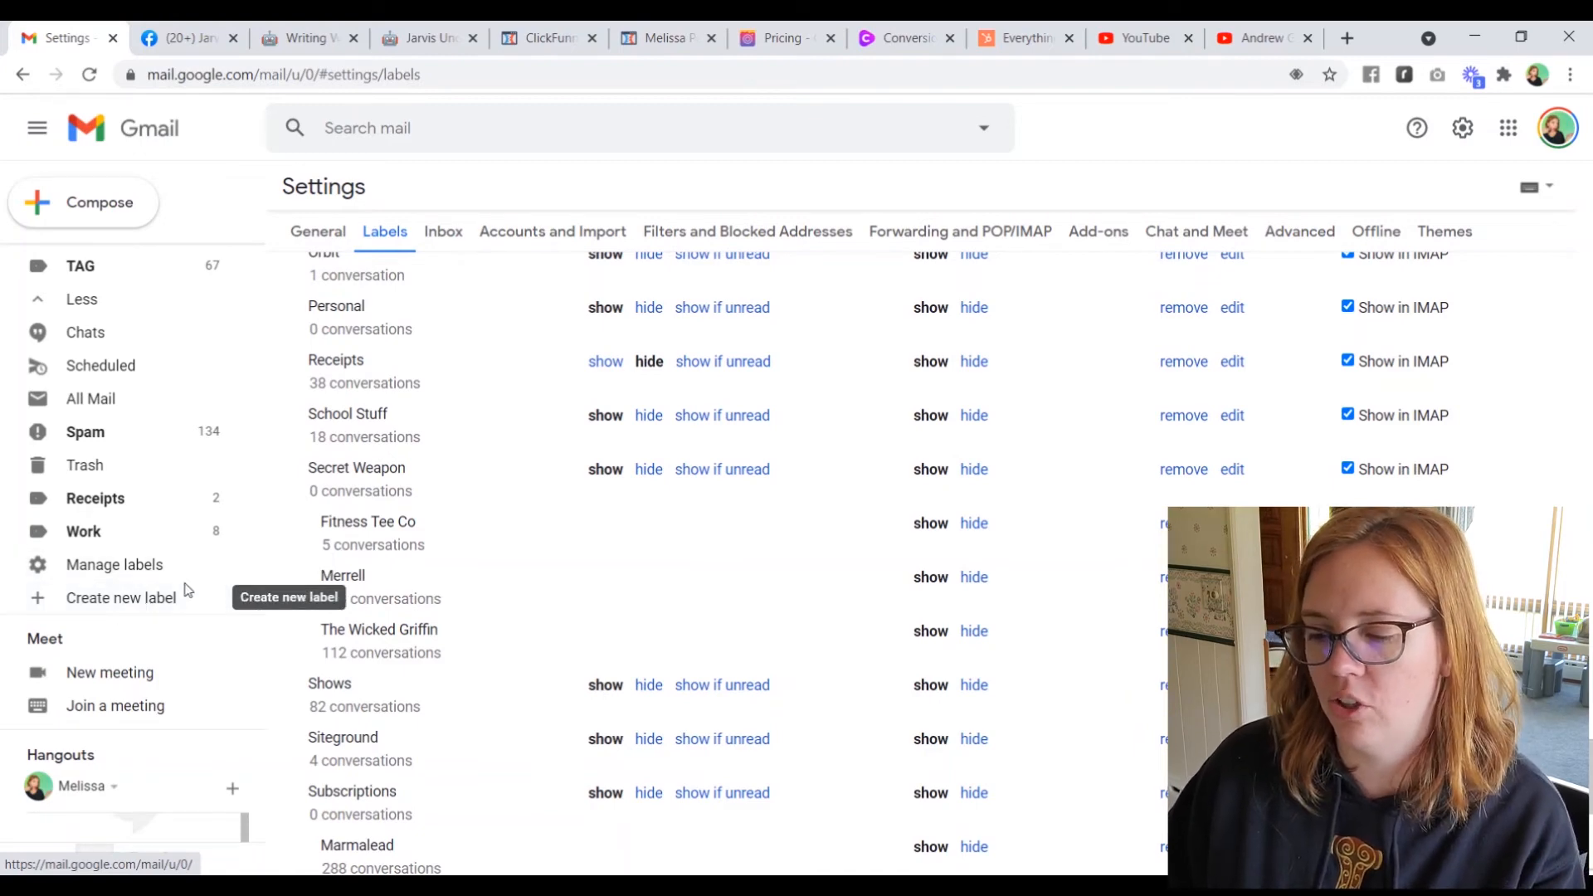
# Create a new label named "Clothing", nested under Secret Weapon.
pyautogui.click(149, 599)
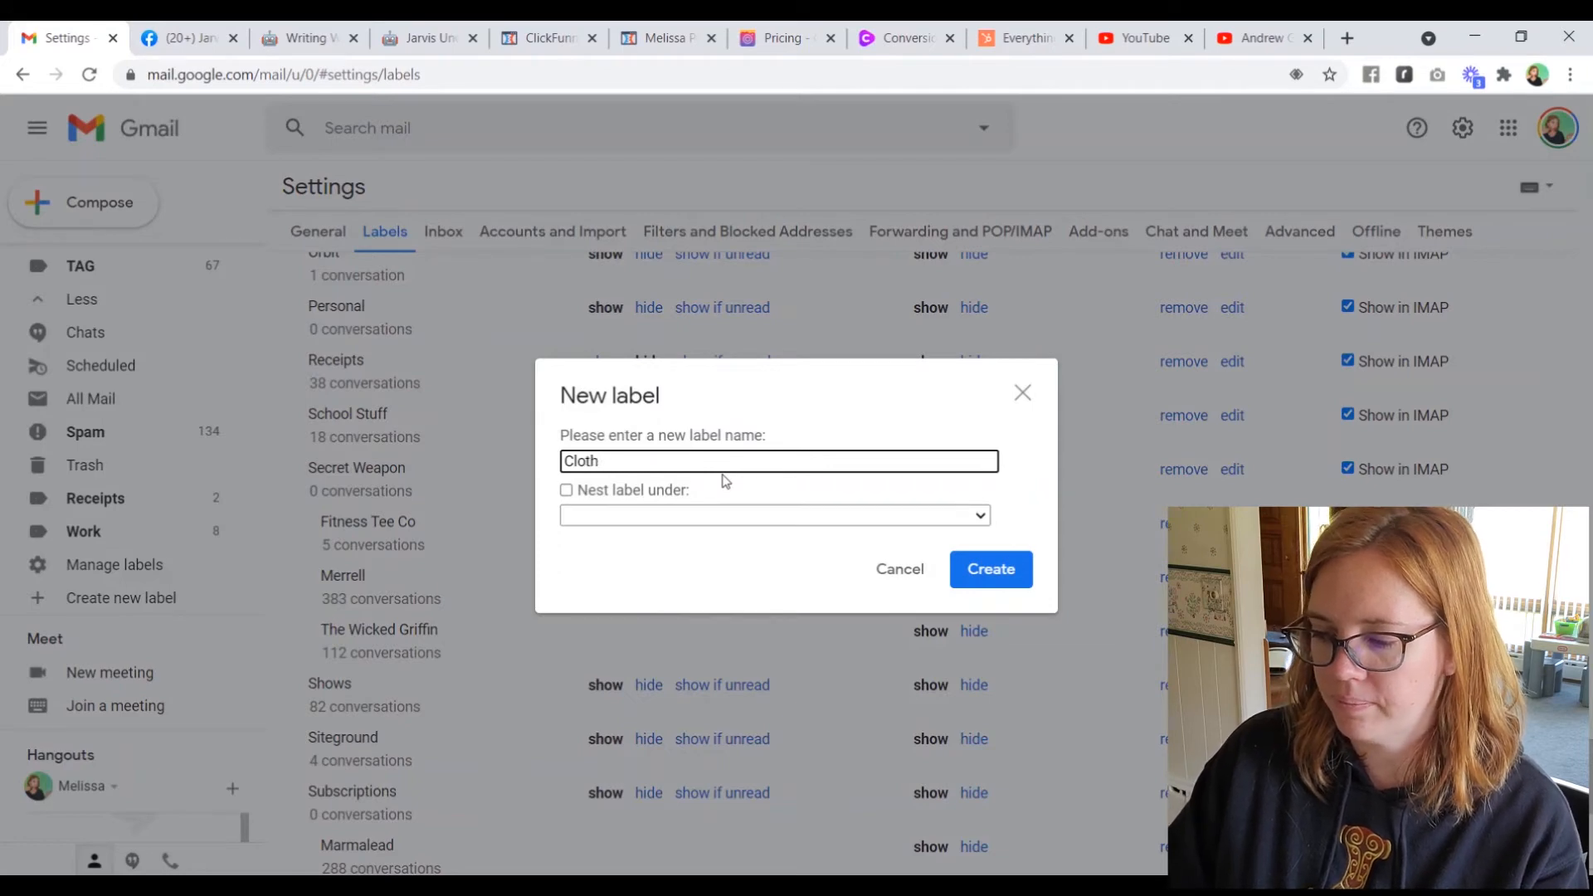
pyautogui.click(669, 490)
pyautogui.click(722, 515)
pyautogui.scroll(-8, 764, 229)
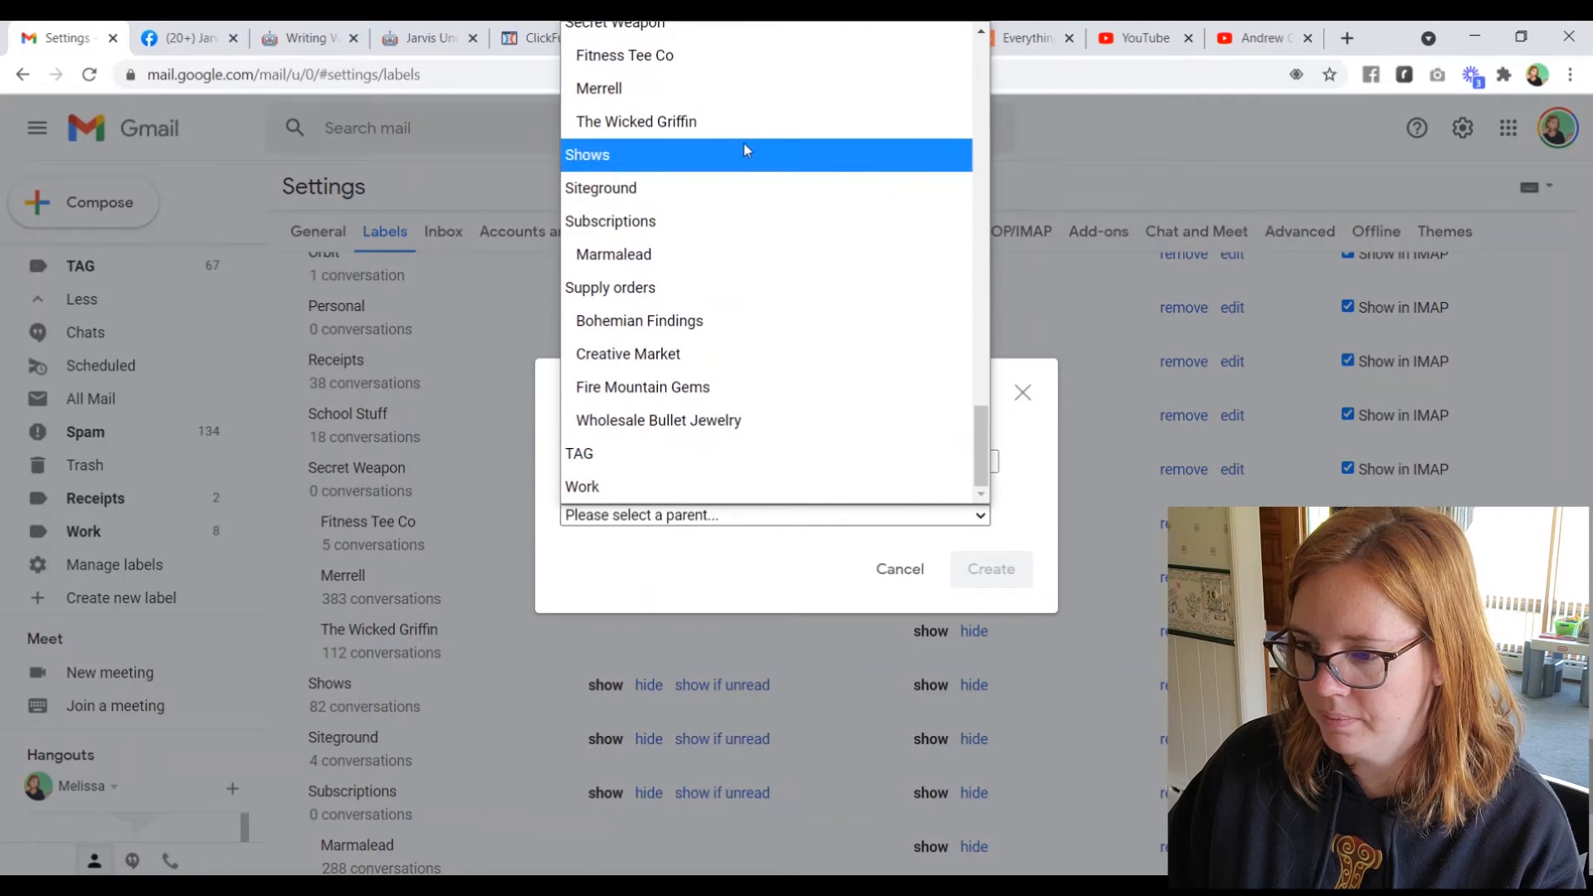
pyautogui.scroll(3, 734, 135)
pyautogui.scroll(2, 775, 448)
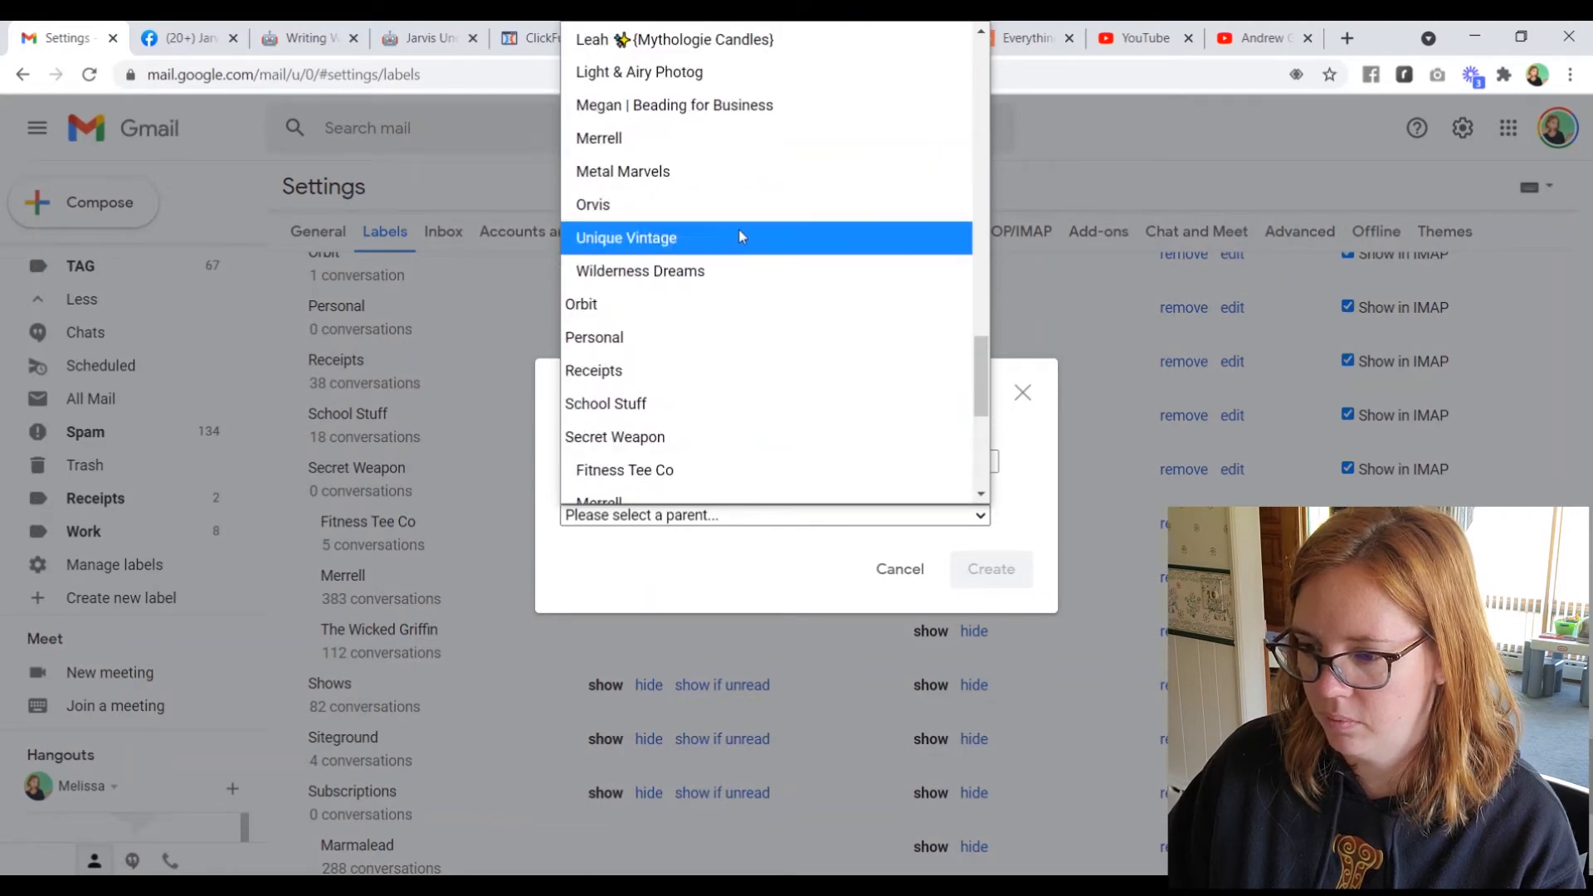
pyautogui.scroll(-3, 789, 366)
pyautogui.click(771, 229)
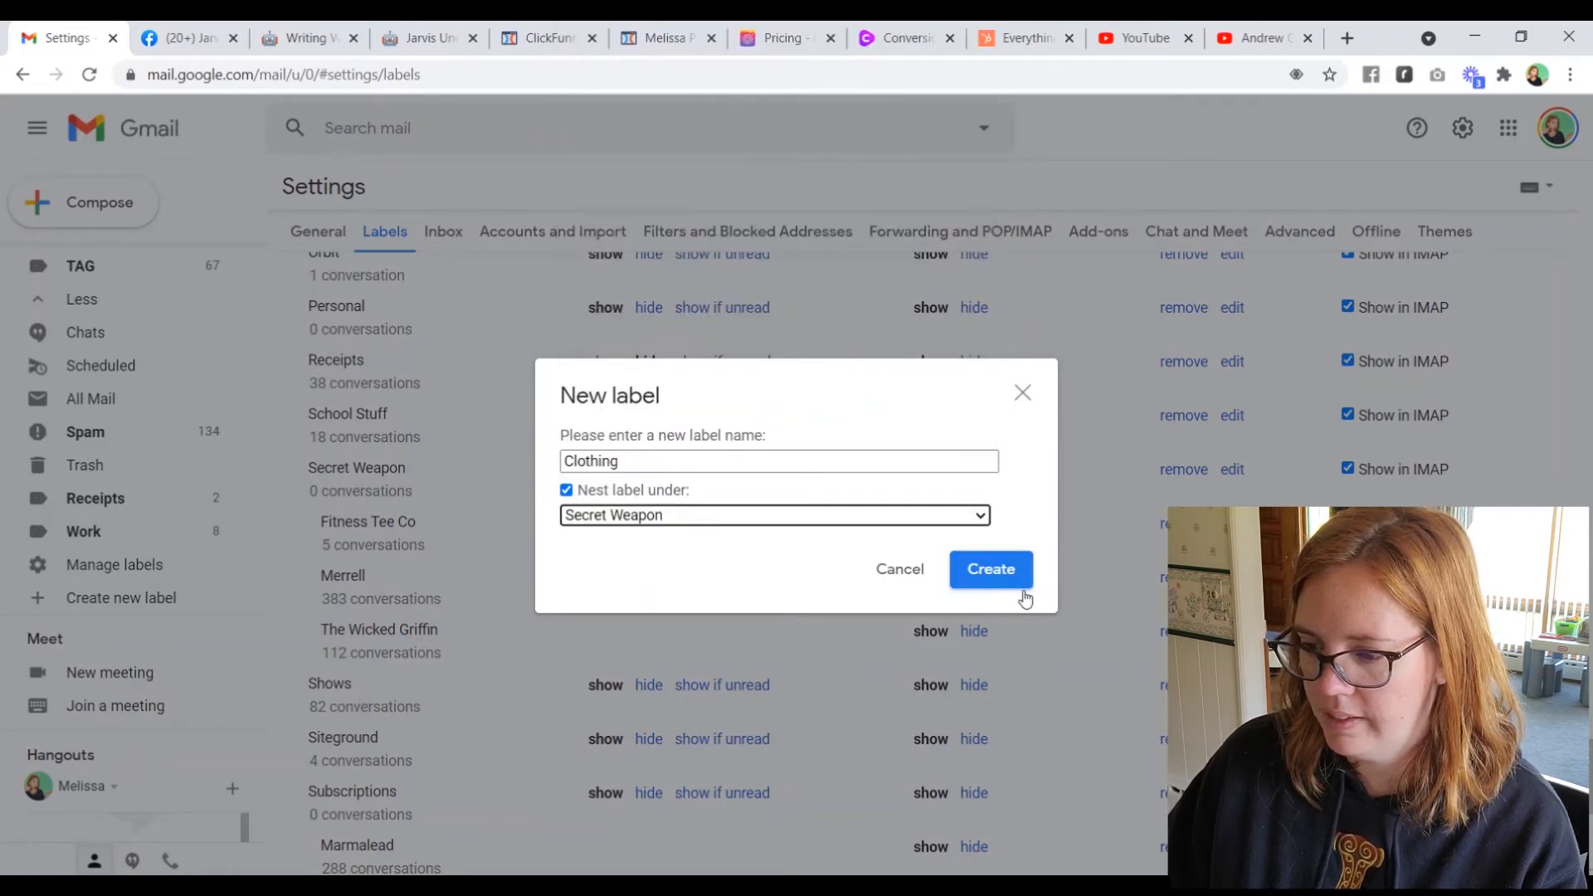
pyautogui.click(1000, 571)
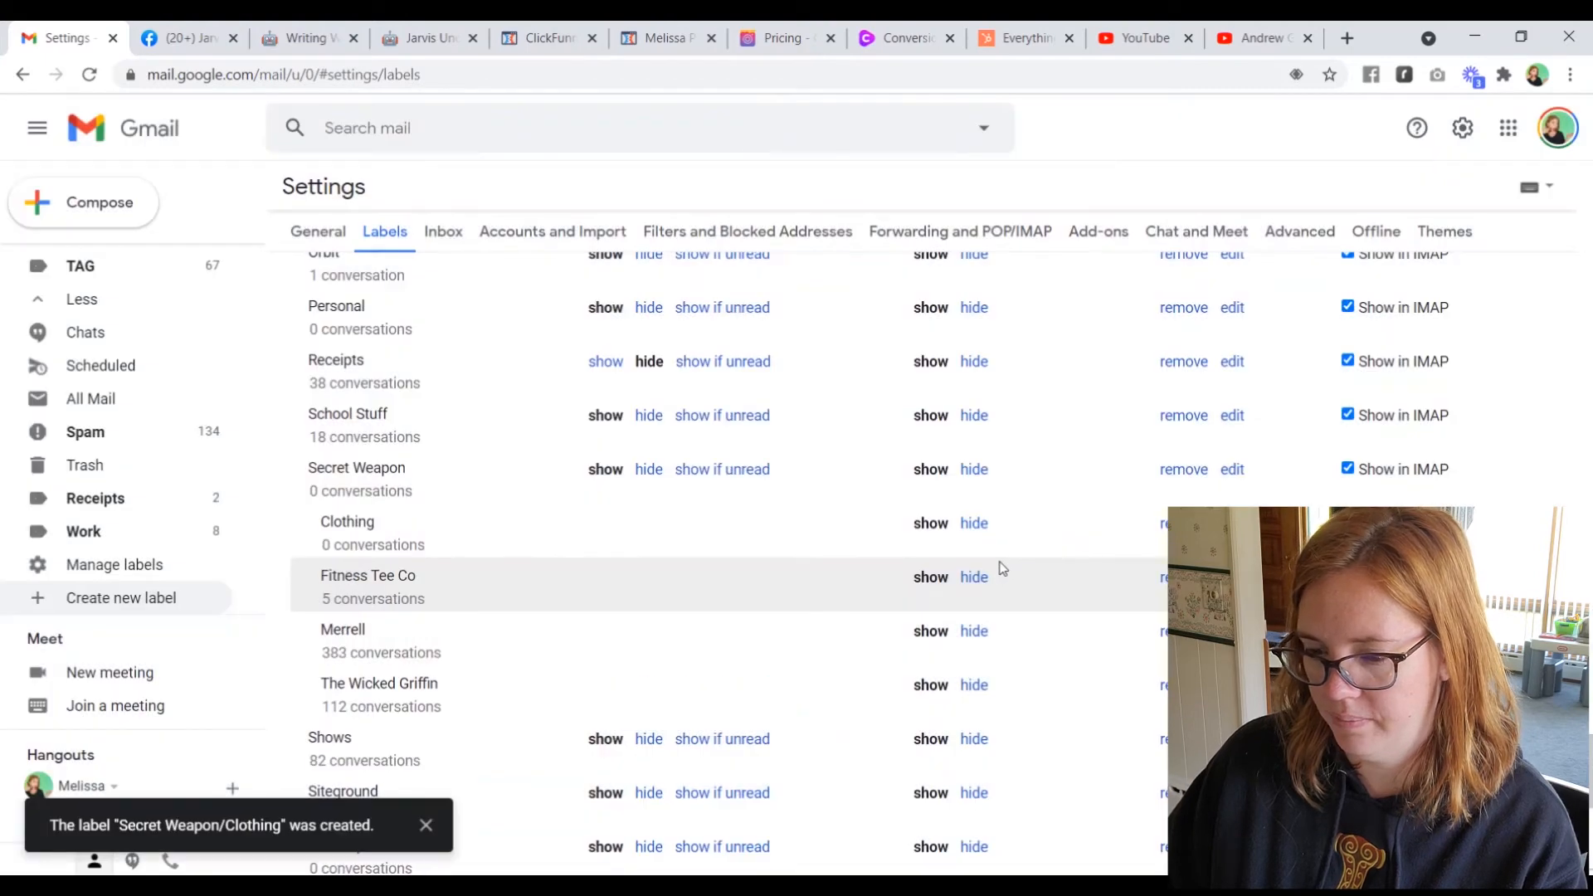
# Create a new label named "Outdoors", nested under Secret Weapon.
pyautogui.click(108, 600)
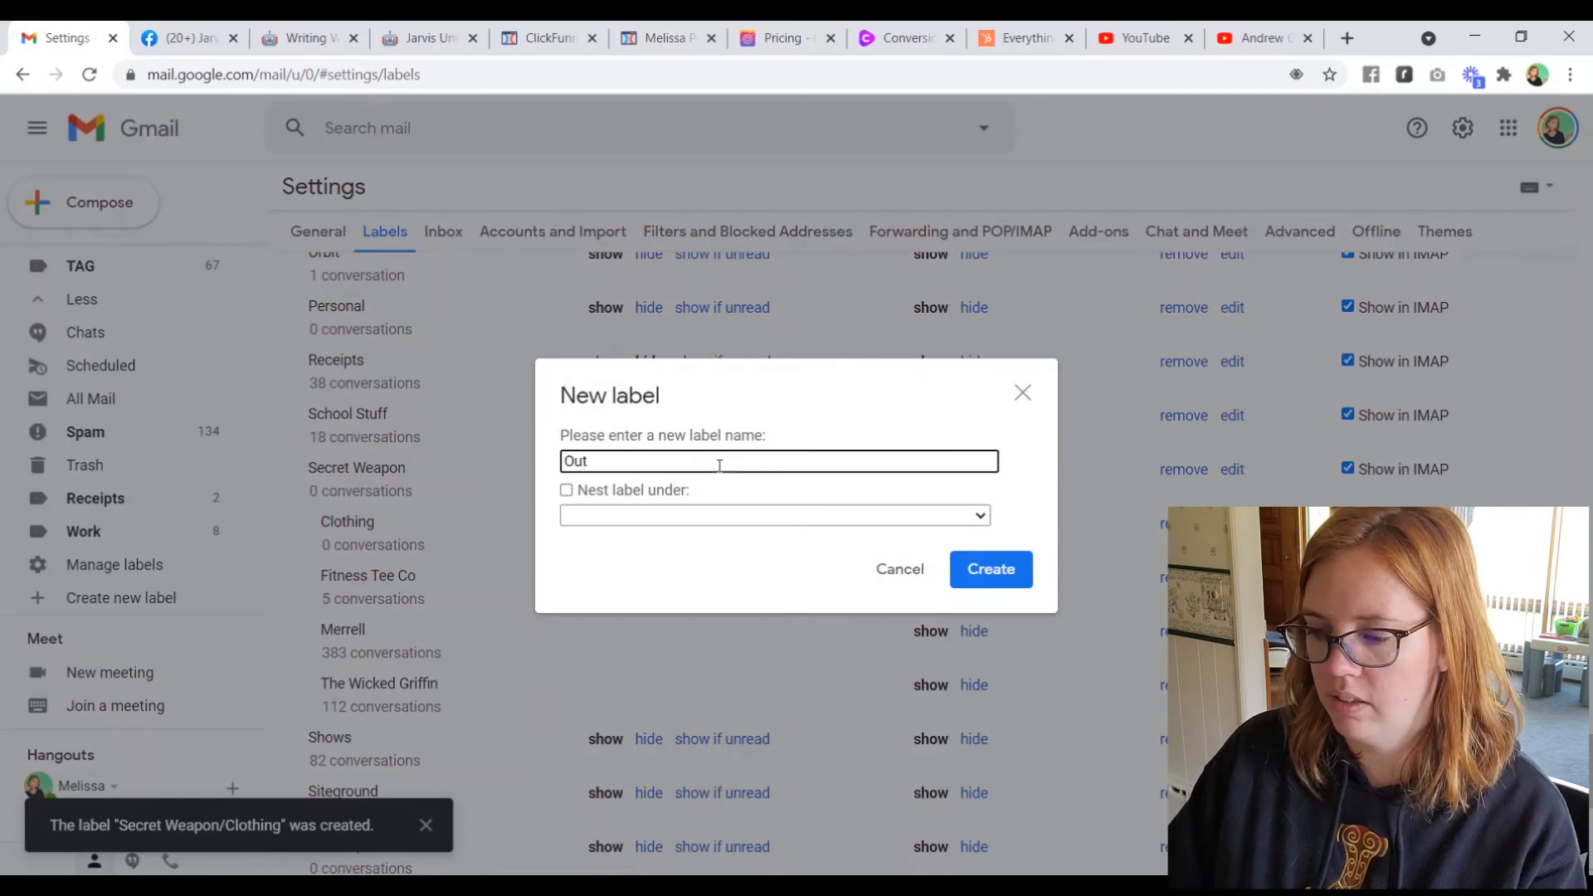
pyautogui.click(644, 491)
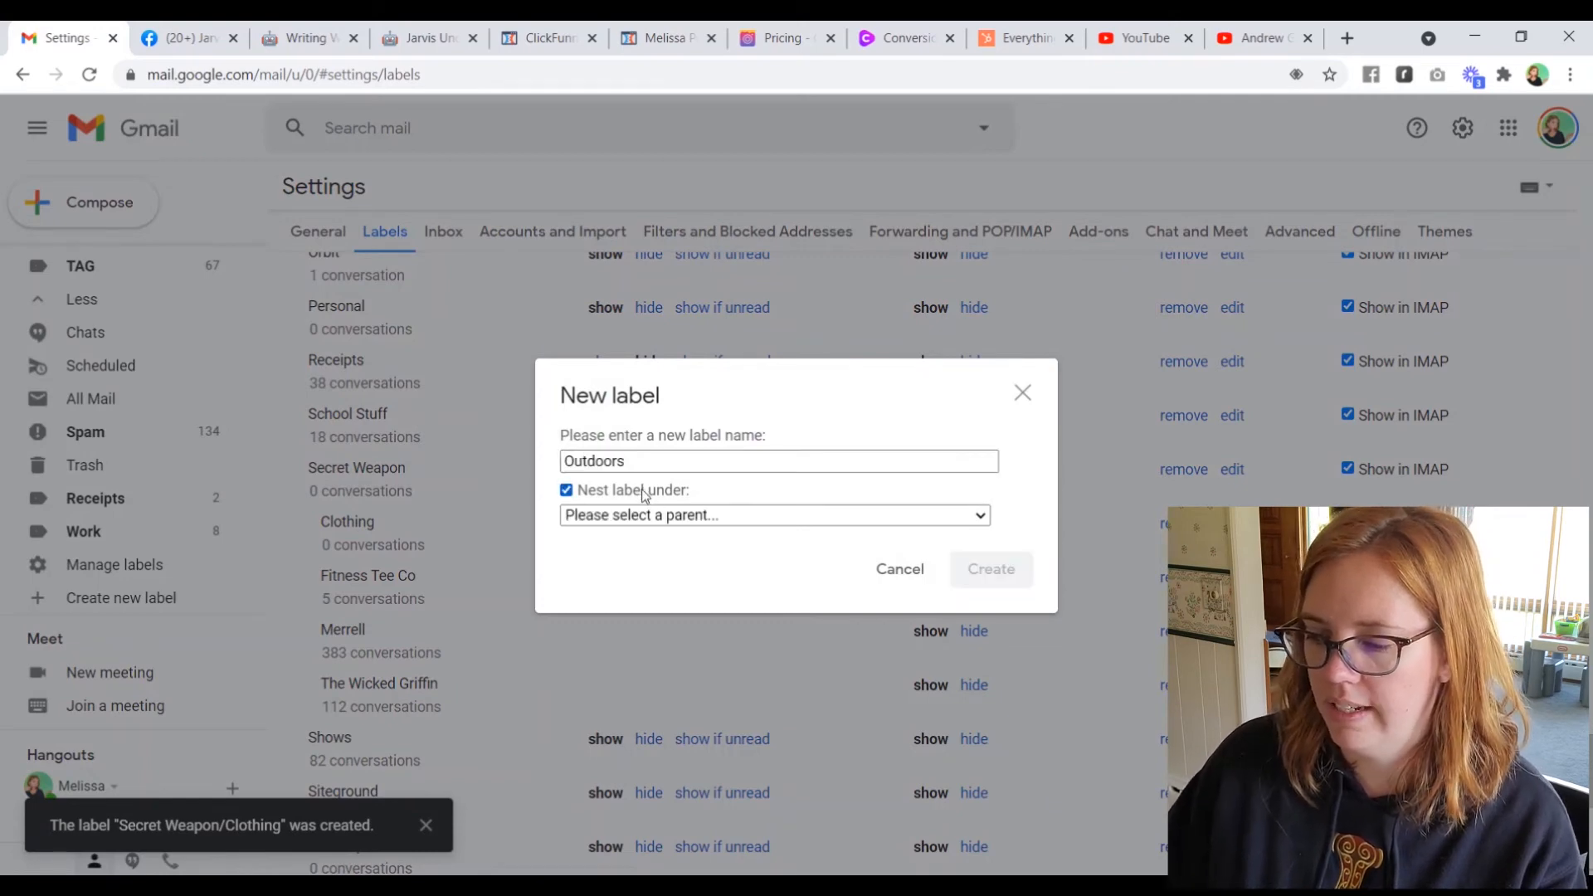
pyautogui.click(647, 514)
pyautogui.moveTo(981, 81); pyautogui.dragTo(1035, 427)
pyautogui.click(760, 121)
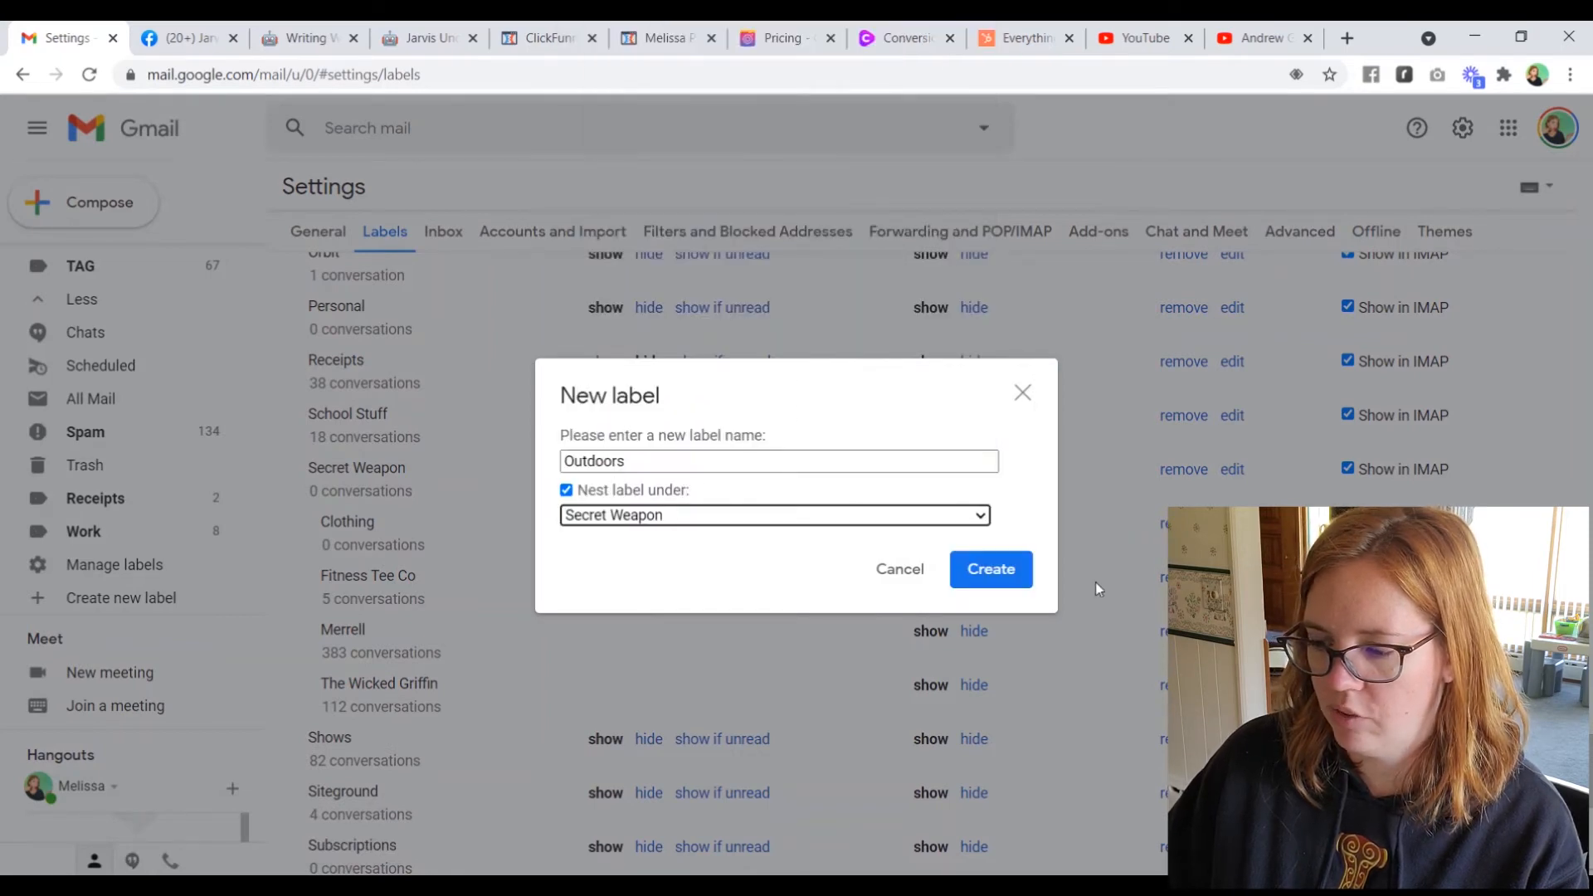
pyautogui.click(1014, 572)
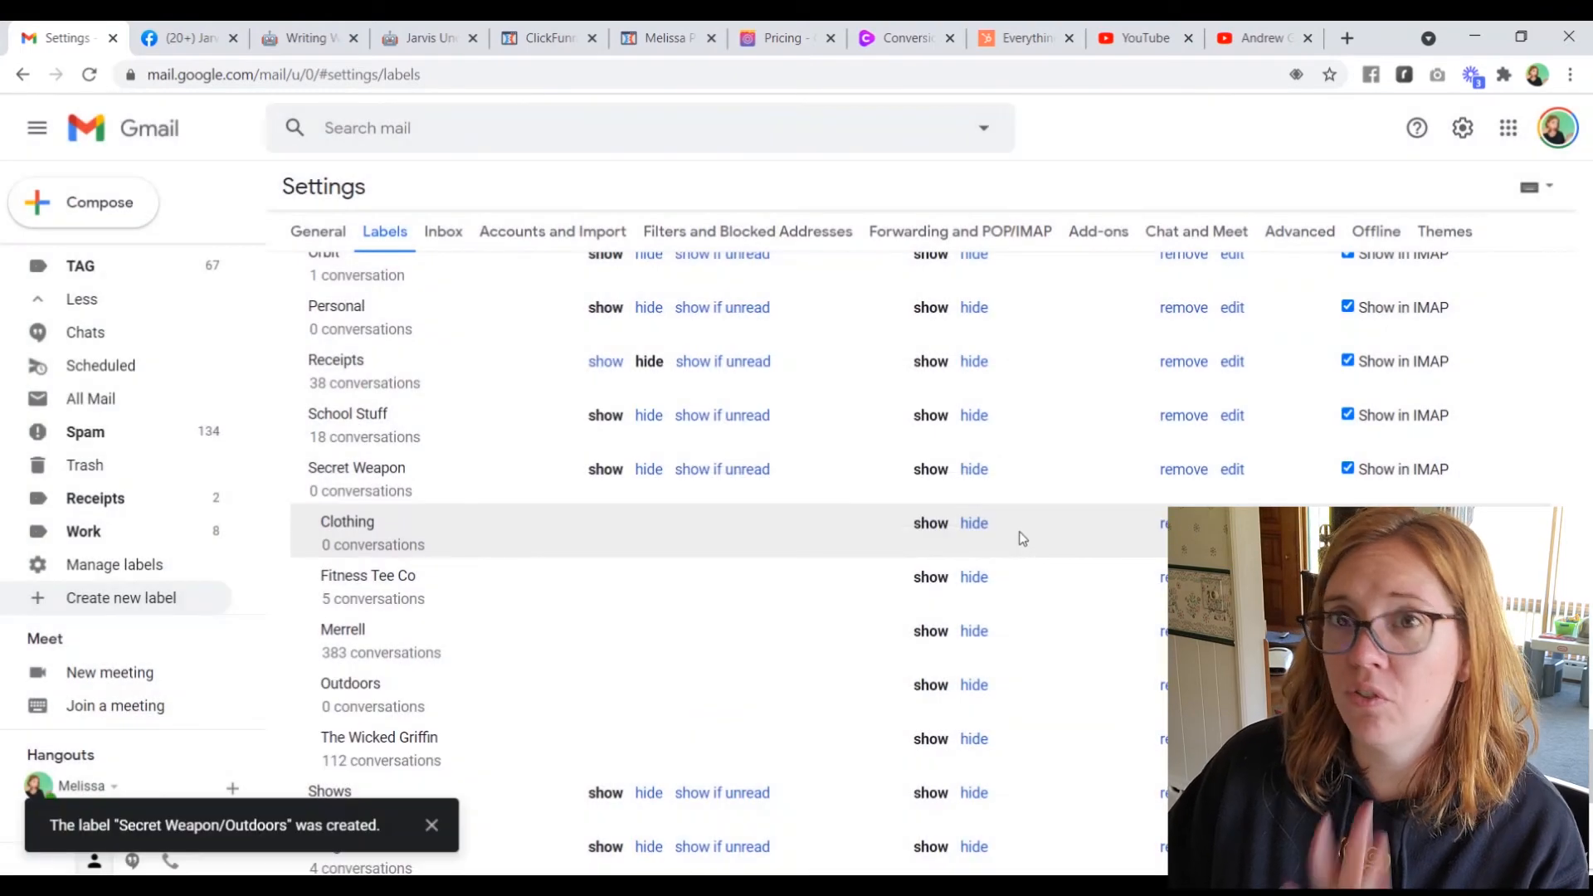
# Create a new label named "Fitness", nested under Secret Weapon.
pyautogui.click(131, 601)
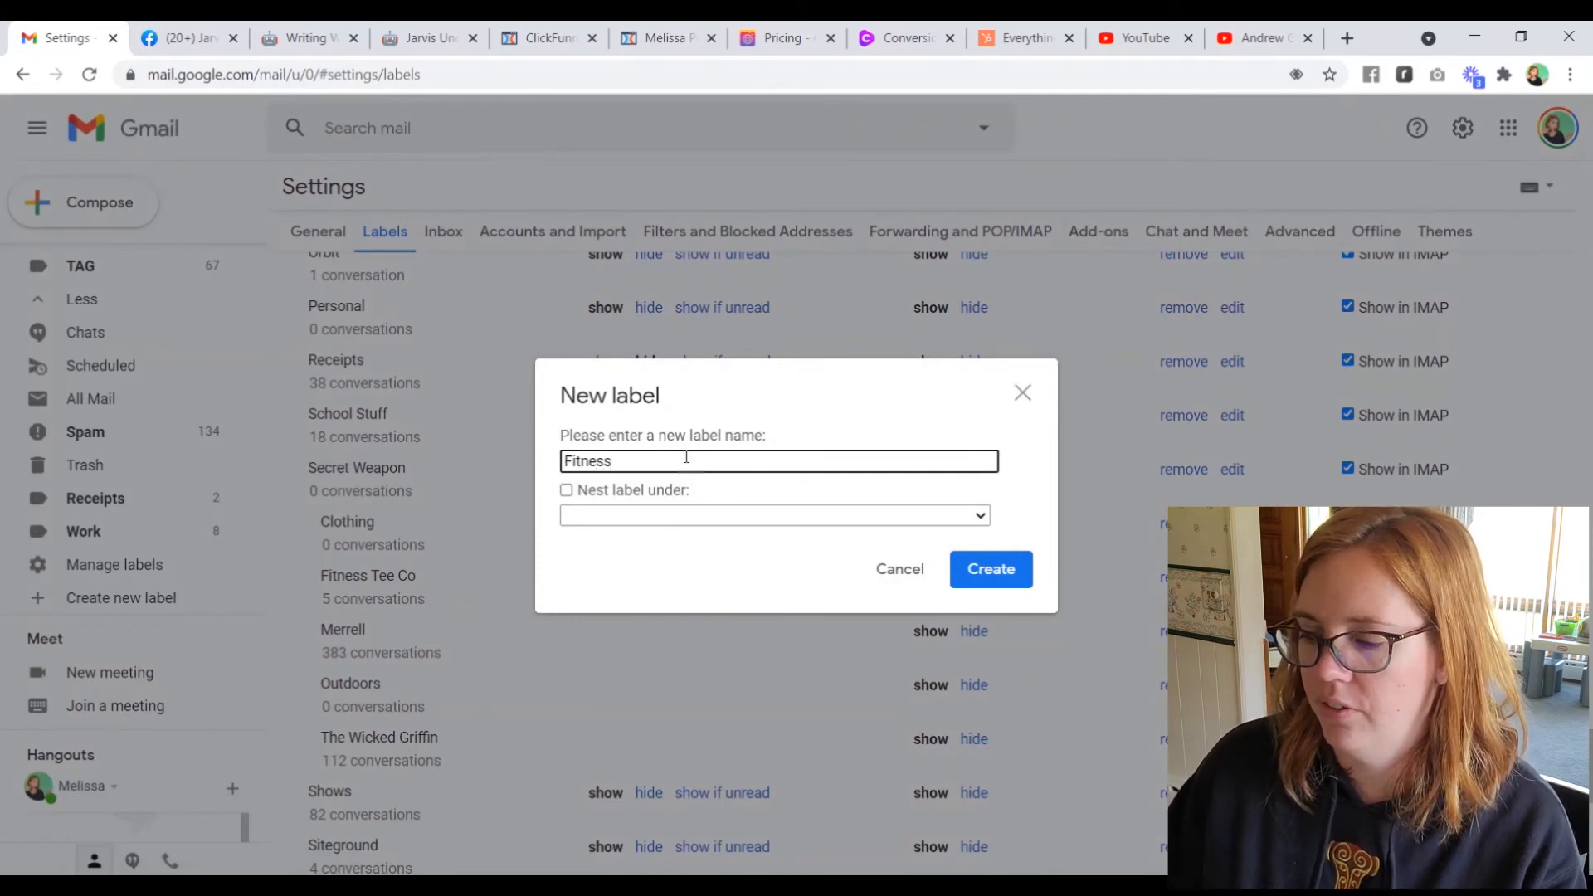
pyautogui.click(655, 489)
pyautogui.click(668, 515)
pyautogui.moveTo(984, 95); pyautogui.dragTo(992, 408)
pyautogui.scroll(2, 834, 172)
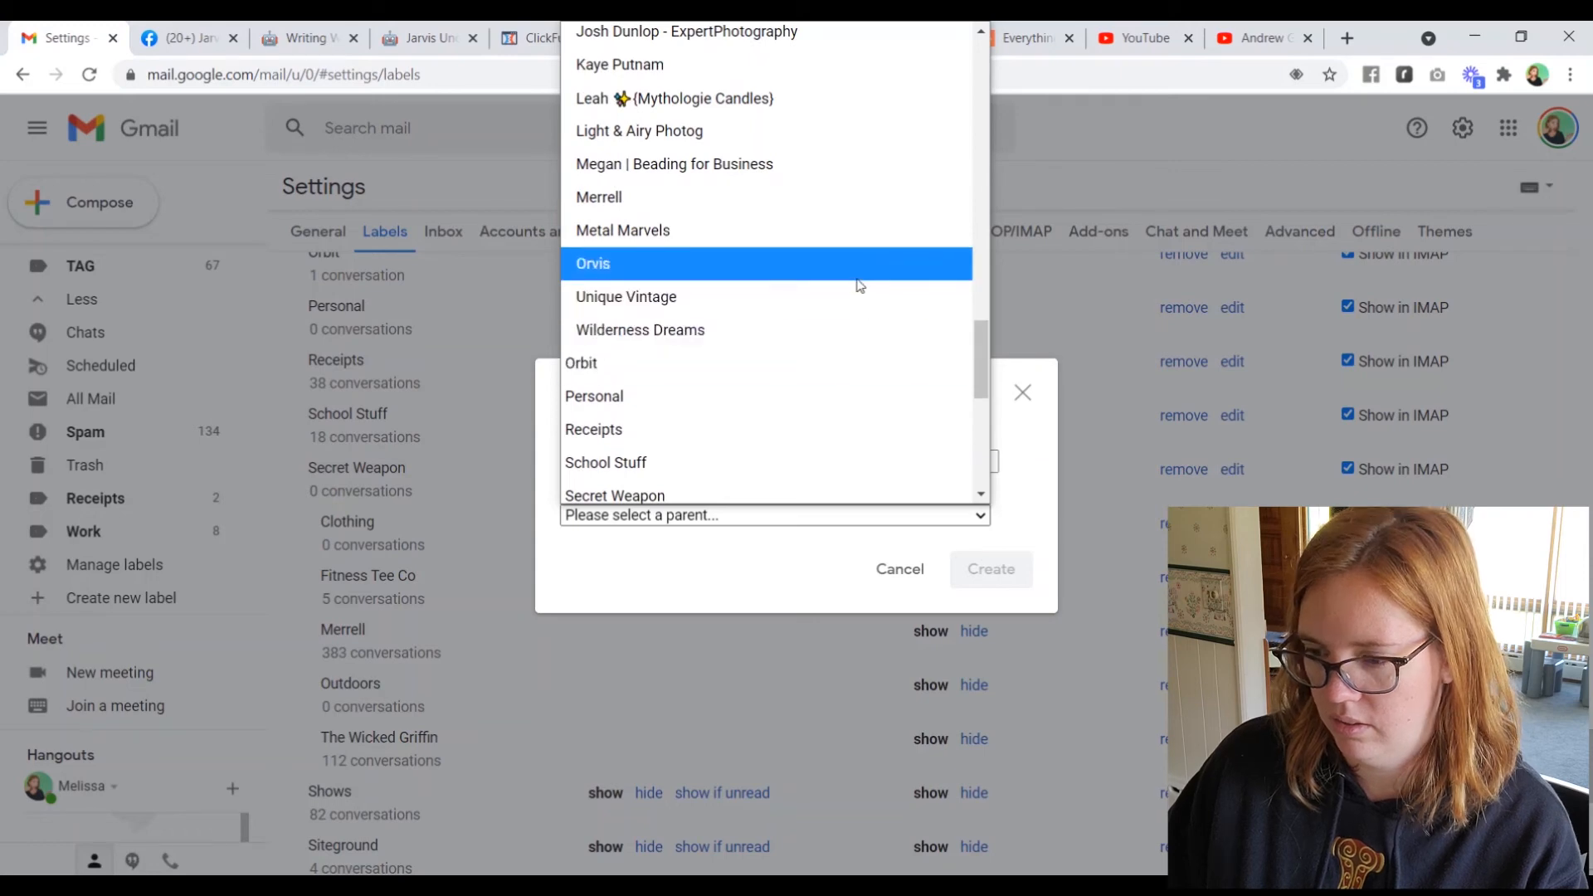
pyautogui.scroll(-2, 883, 355)
pyautogui.scroll(-2, 883, 357)
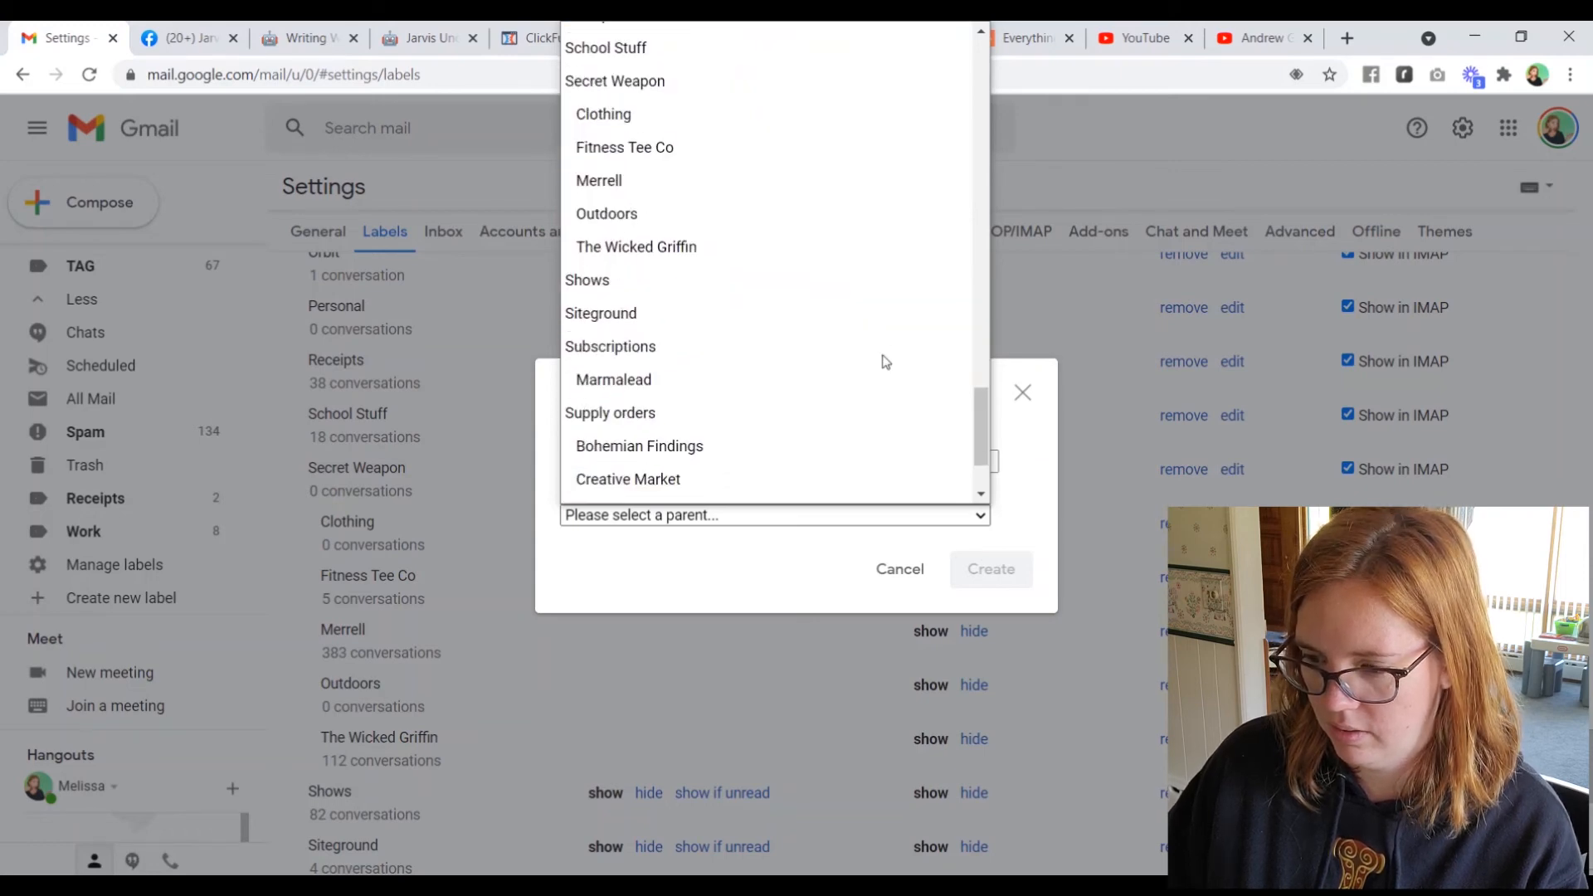
pyautogui.click(787, 83)
pyautogui.click(990, 575)
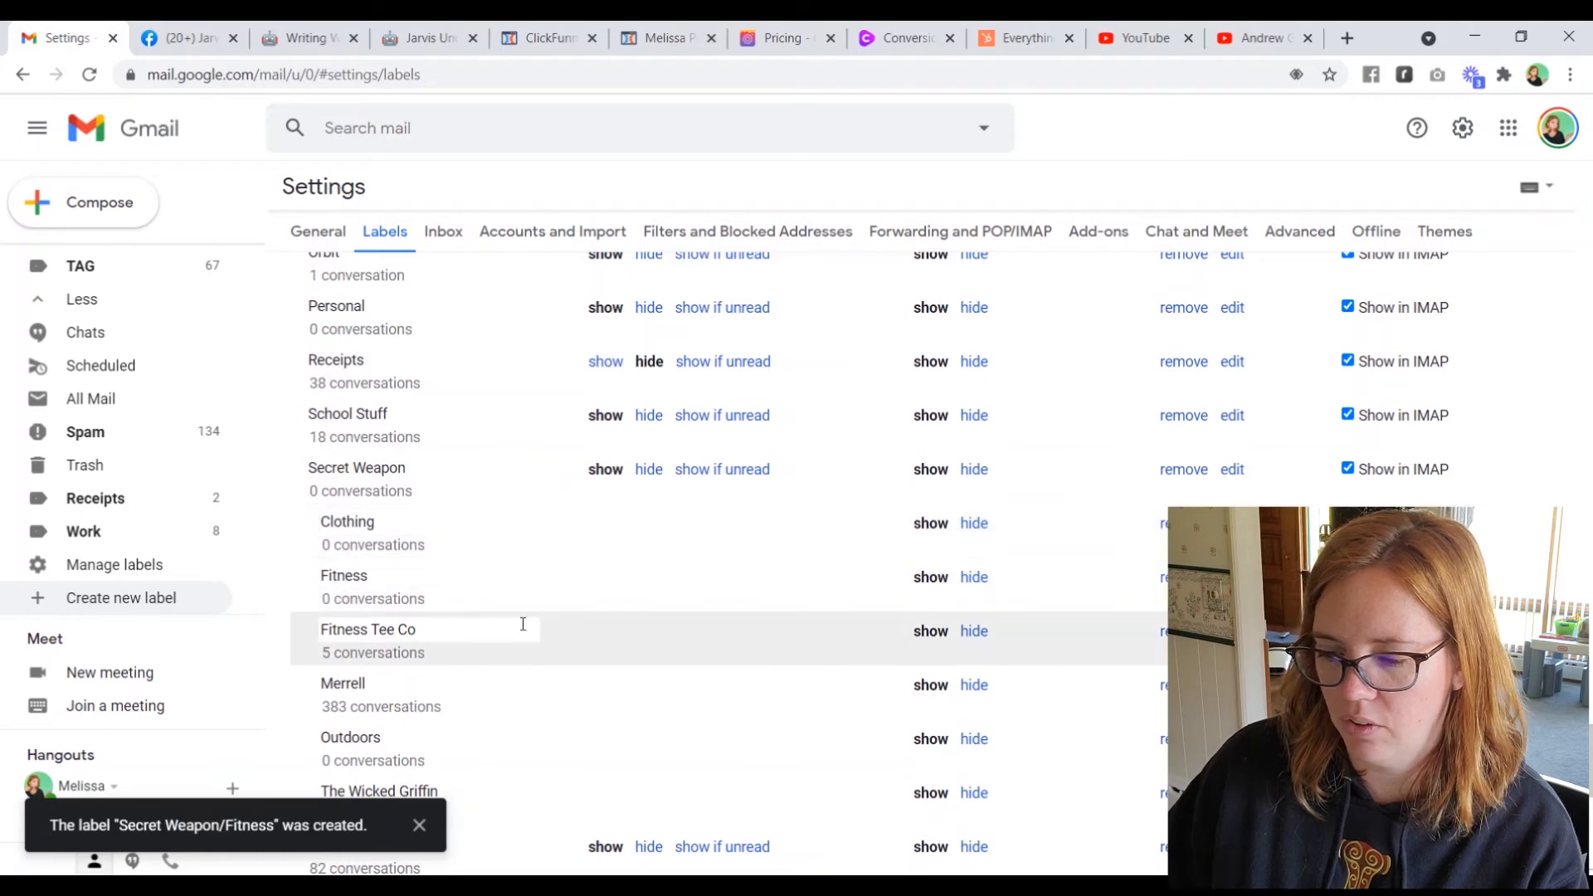
# Edit the Fitness Tee Co label so that it is nested under Fitness, and save it.
pyautogui.scroll(-2, 524, 625)
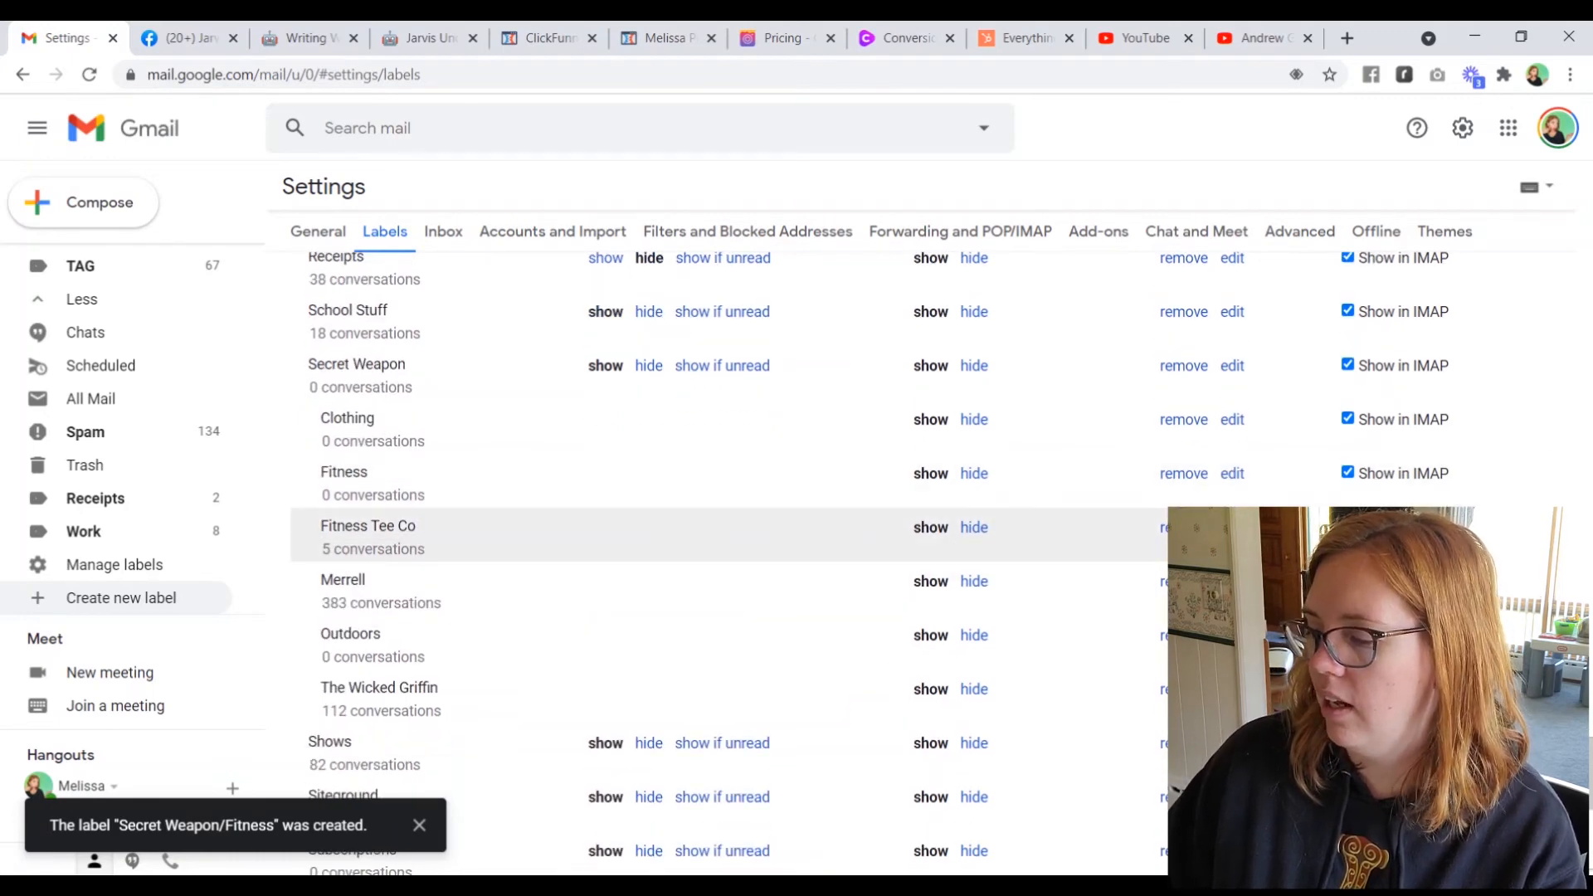
pyautogui.click(1233, 527)
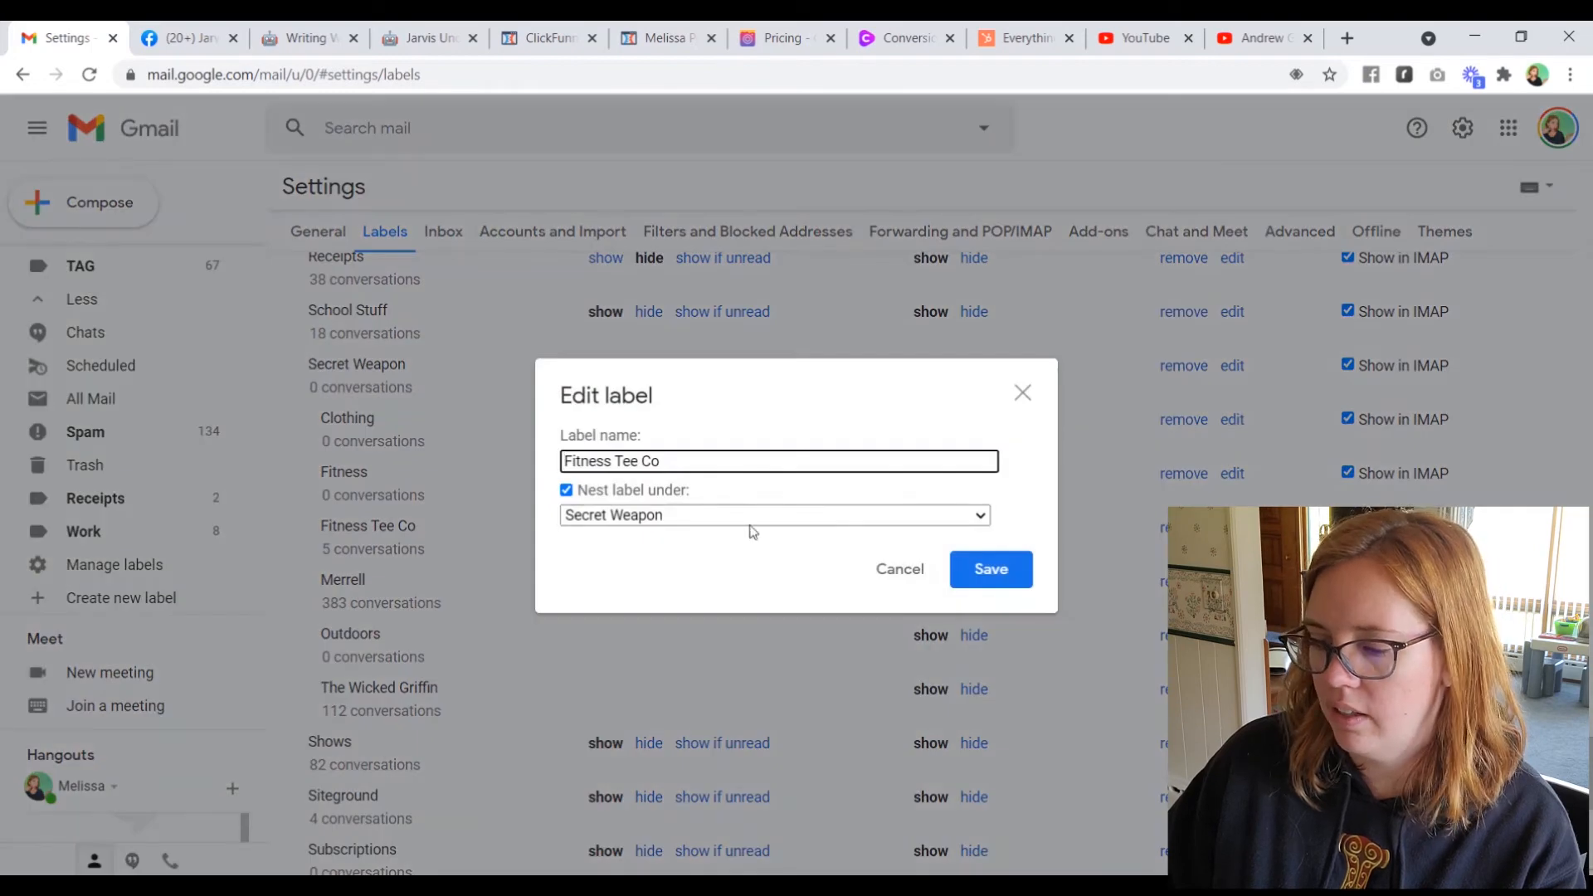
pyautogui.click(675, 516)
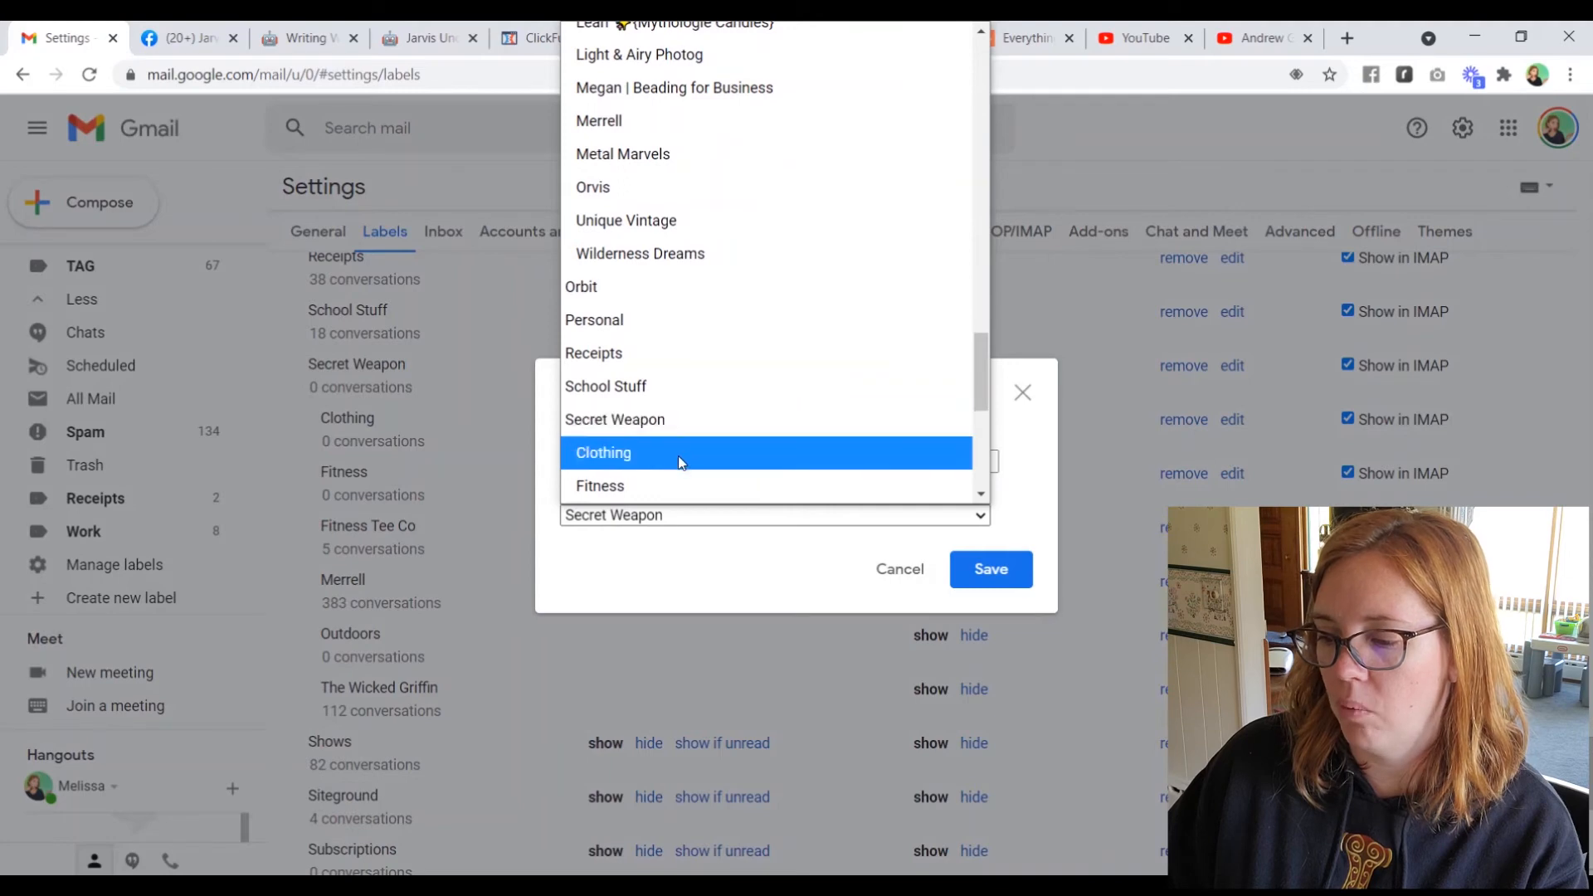
pyautogui.click(684, 485)
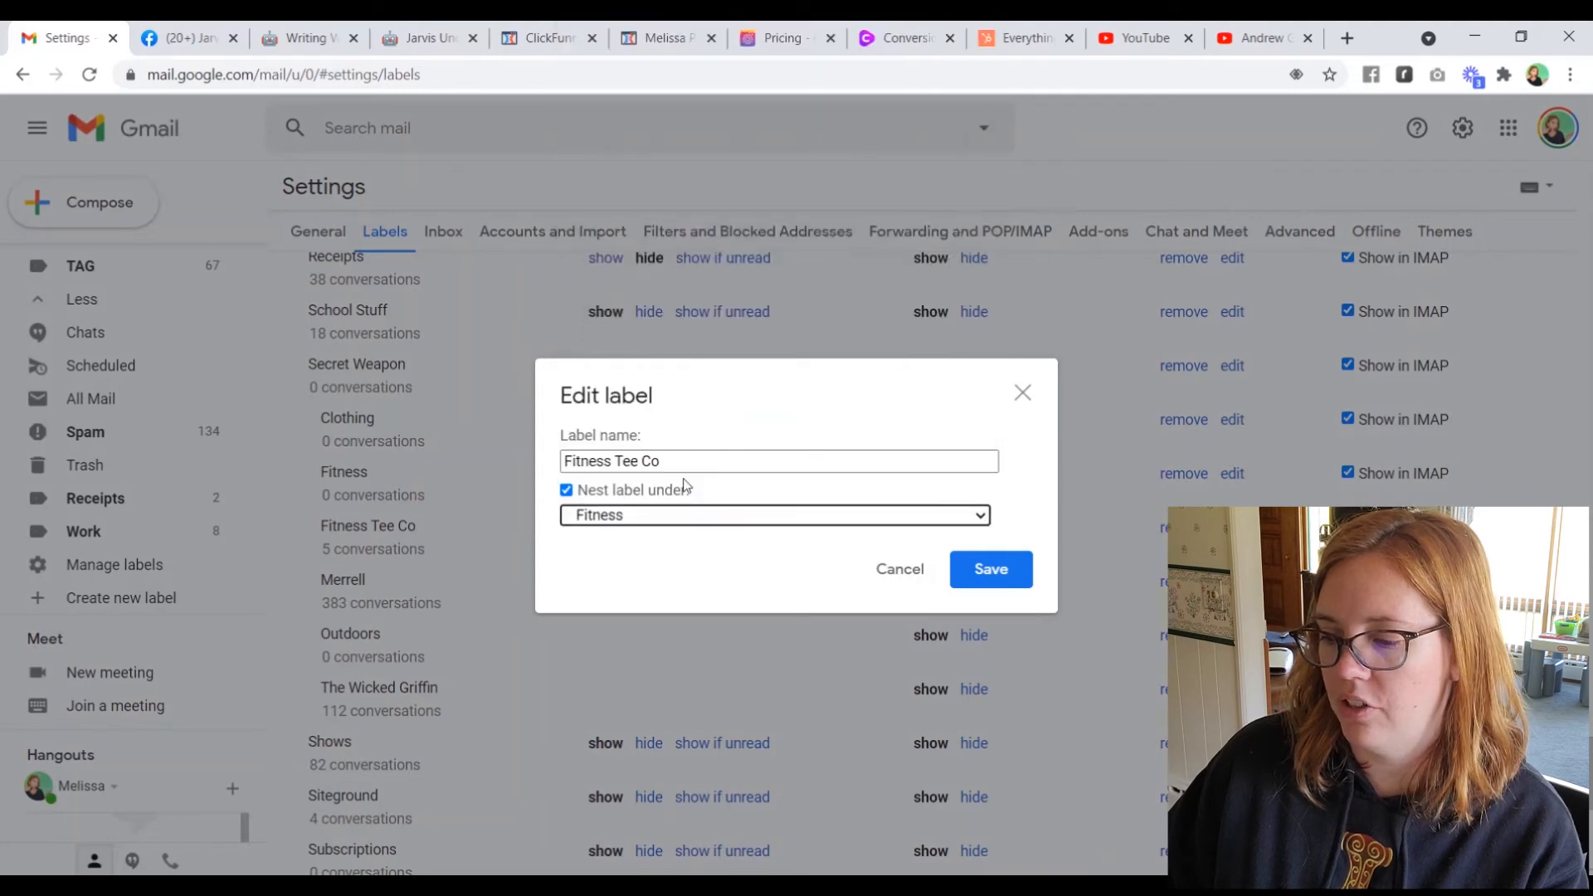
pyautogui.click(967, 564)
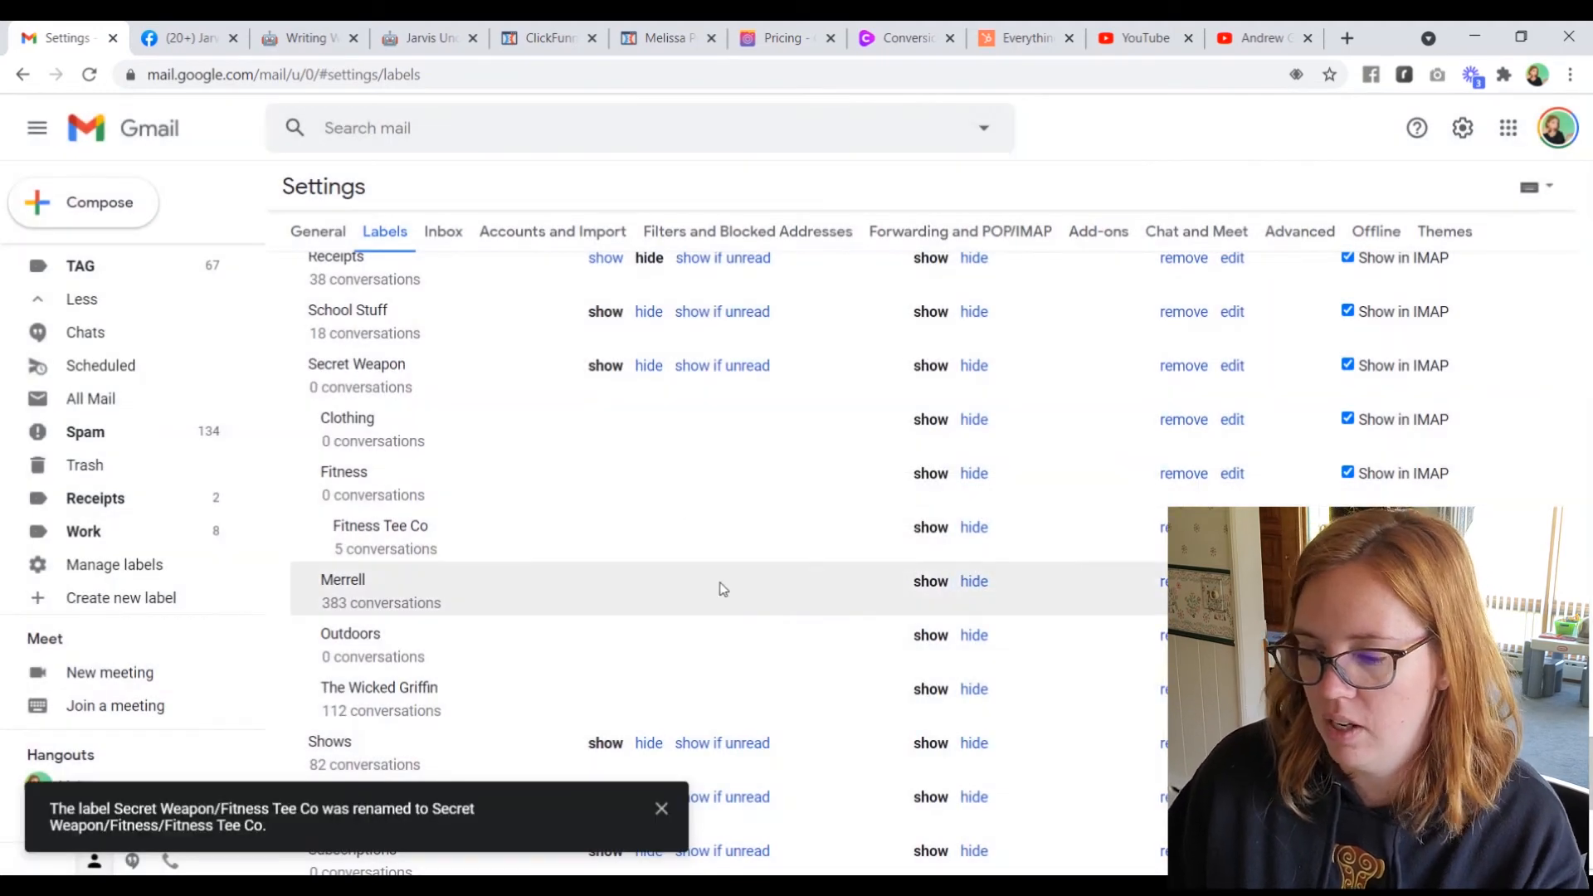
# Edit the Merrell label so that it is nested under the Outdoors label within Secret Weapon, and save it.
pyautogui.click(1232, 581)
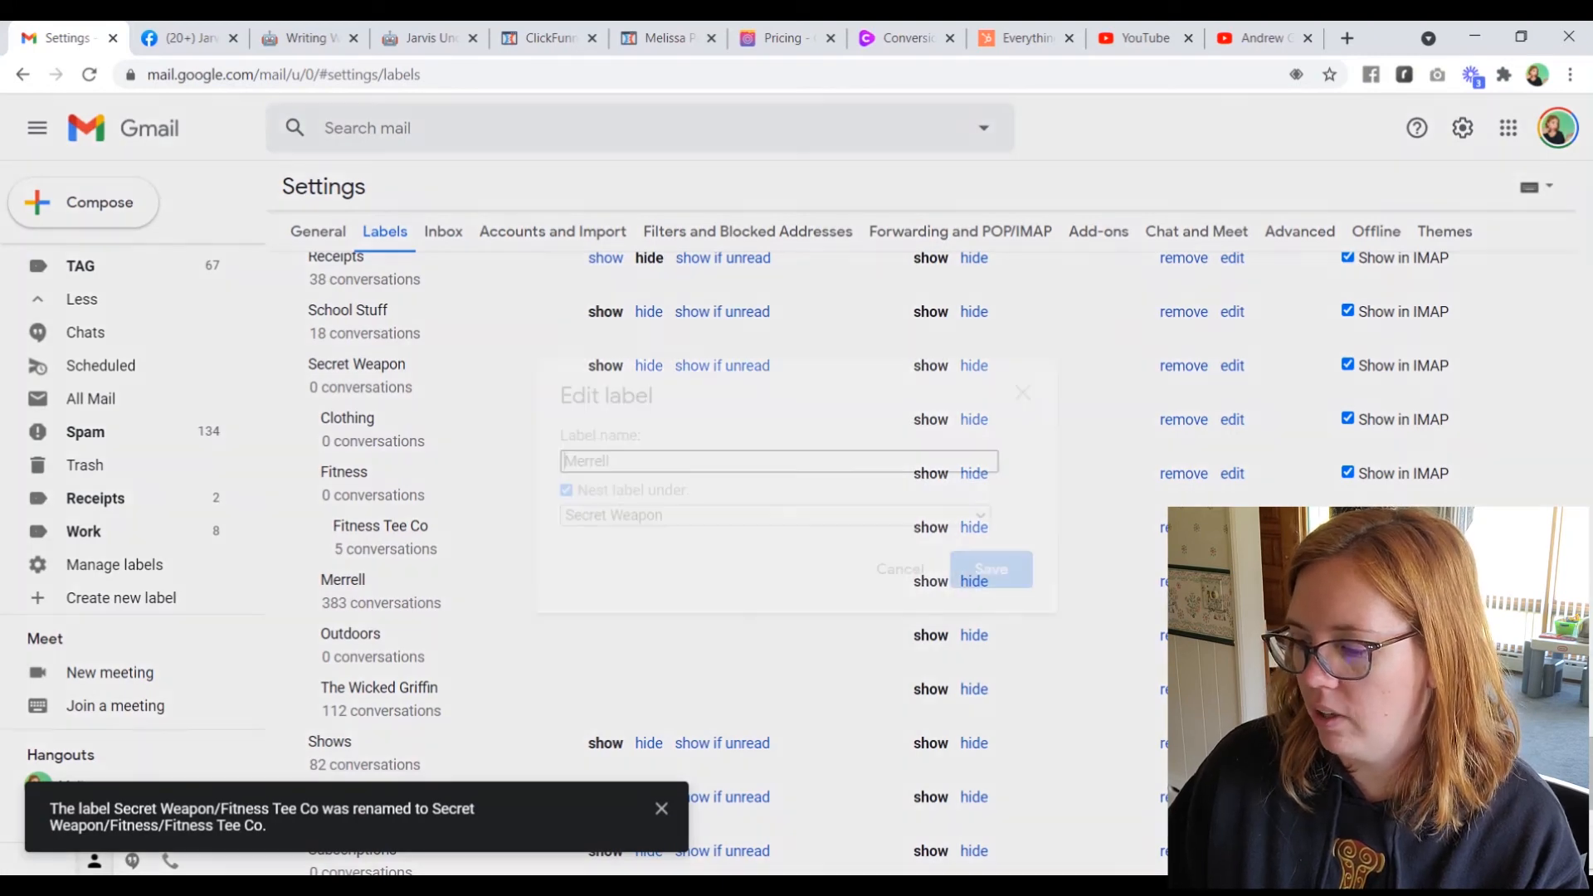
pyautogui.click(683, 517)
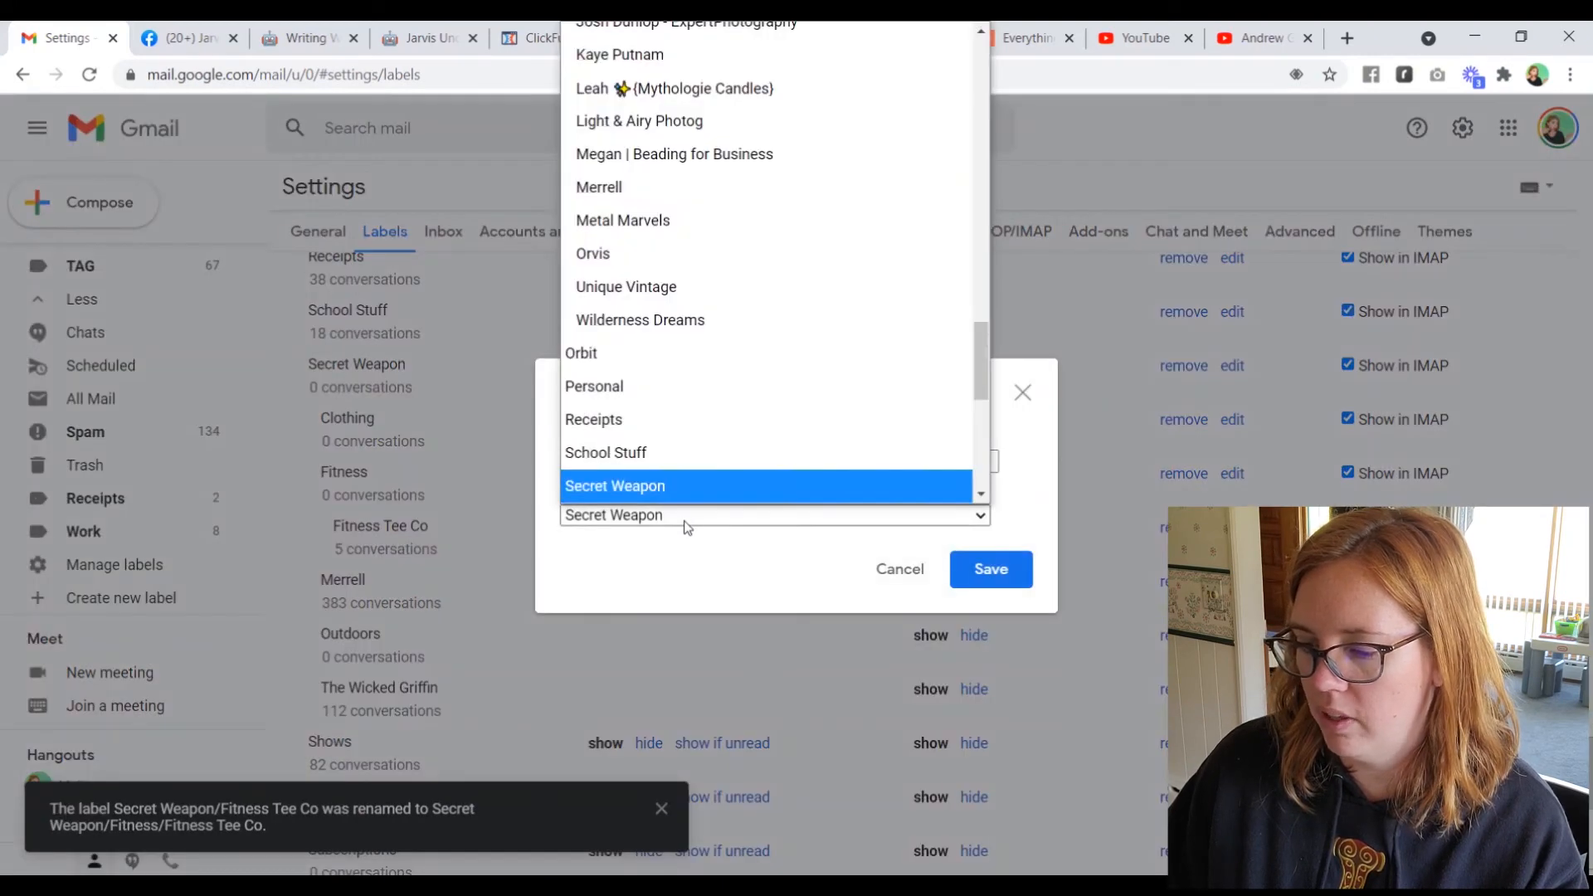
pyautogui.scroll(-3, 705, 429)
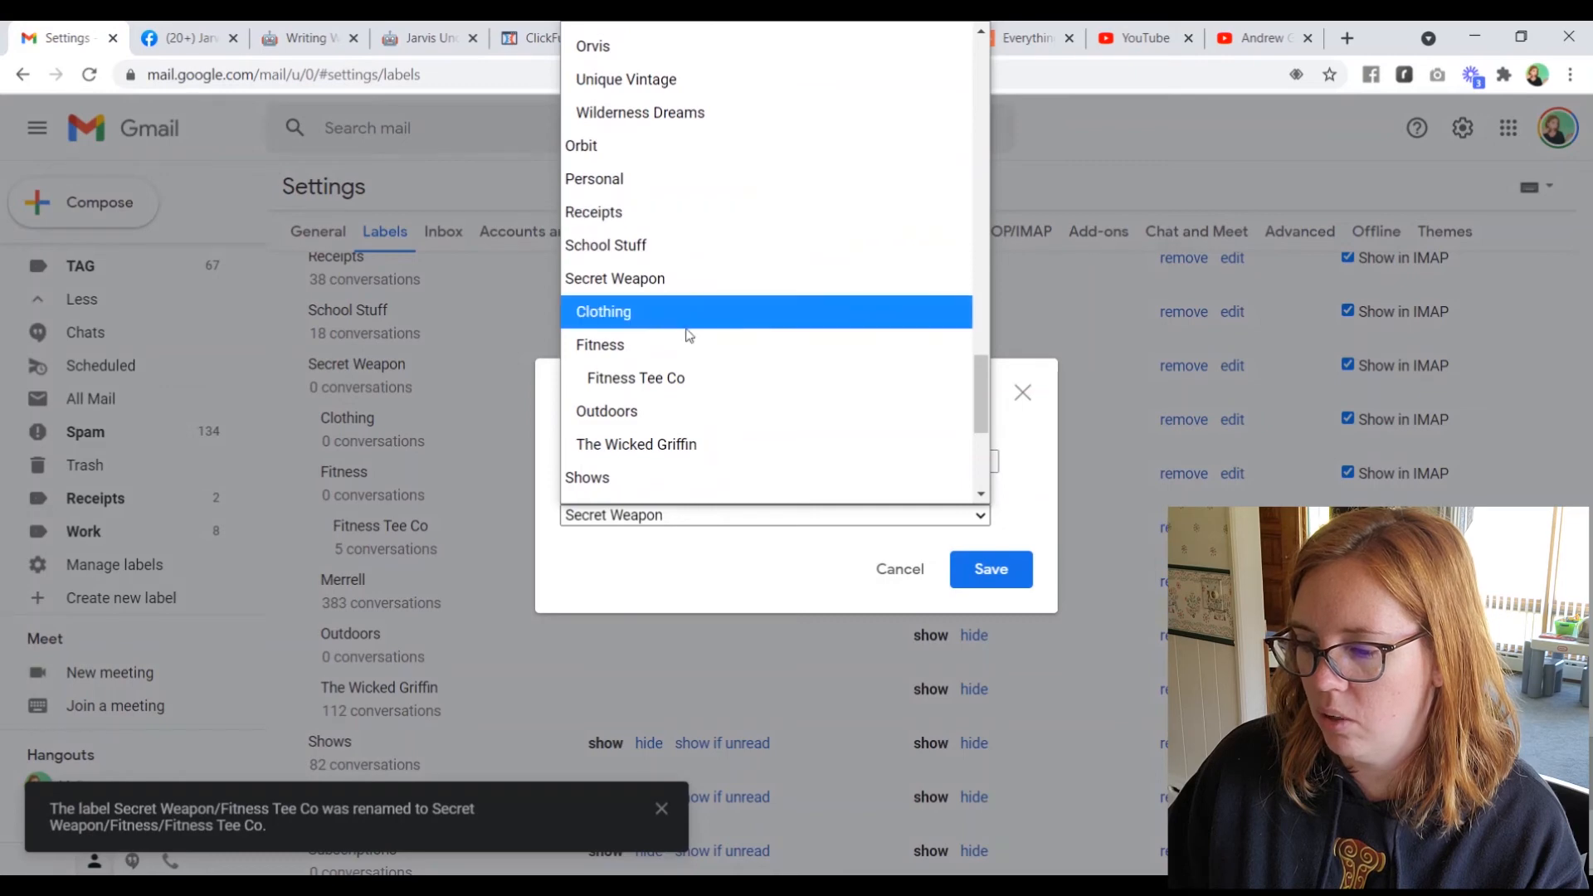
pyautogui.click(695, 410)
pyautogui.click(989, 569)
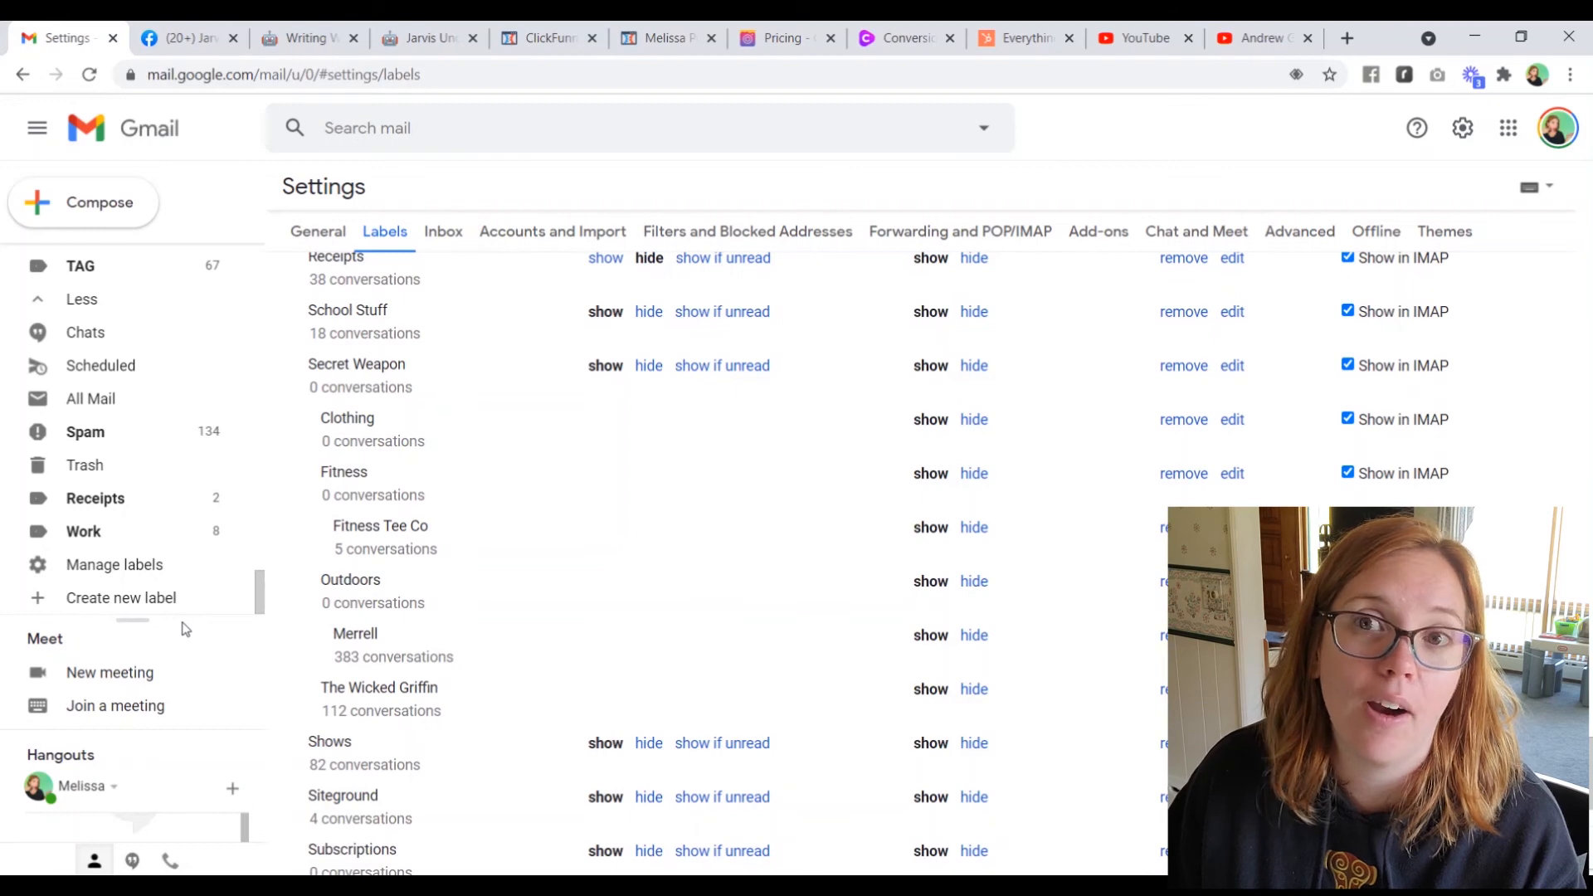
# Leave the label settings and go back to the inbox.
pyautogui.scroll(10, 455, 551)
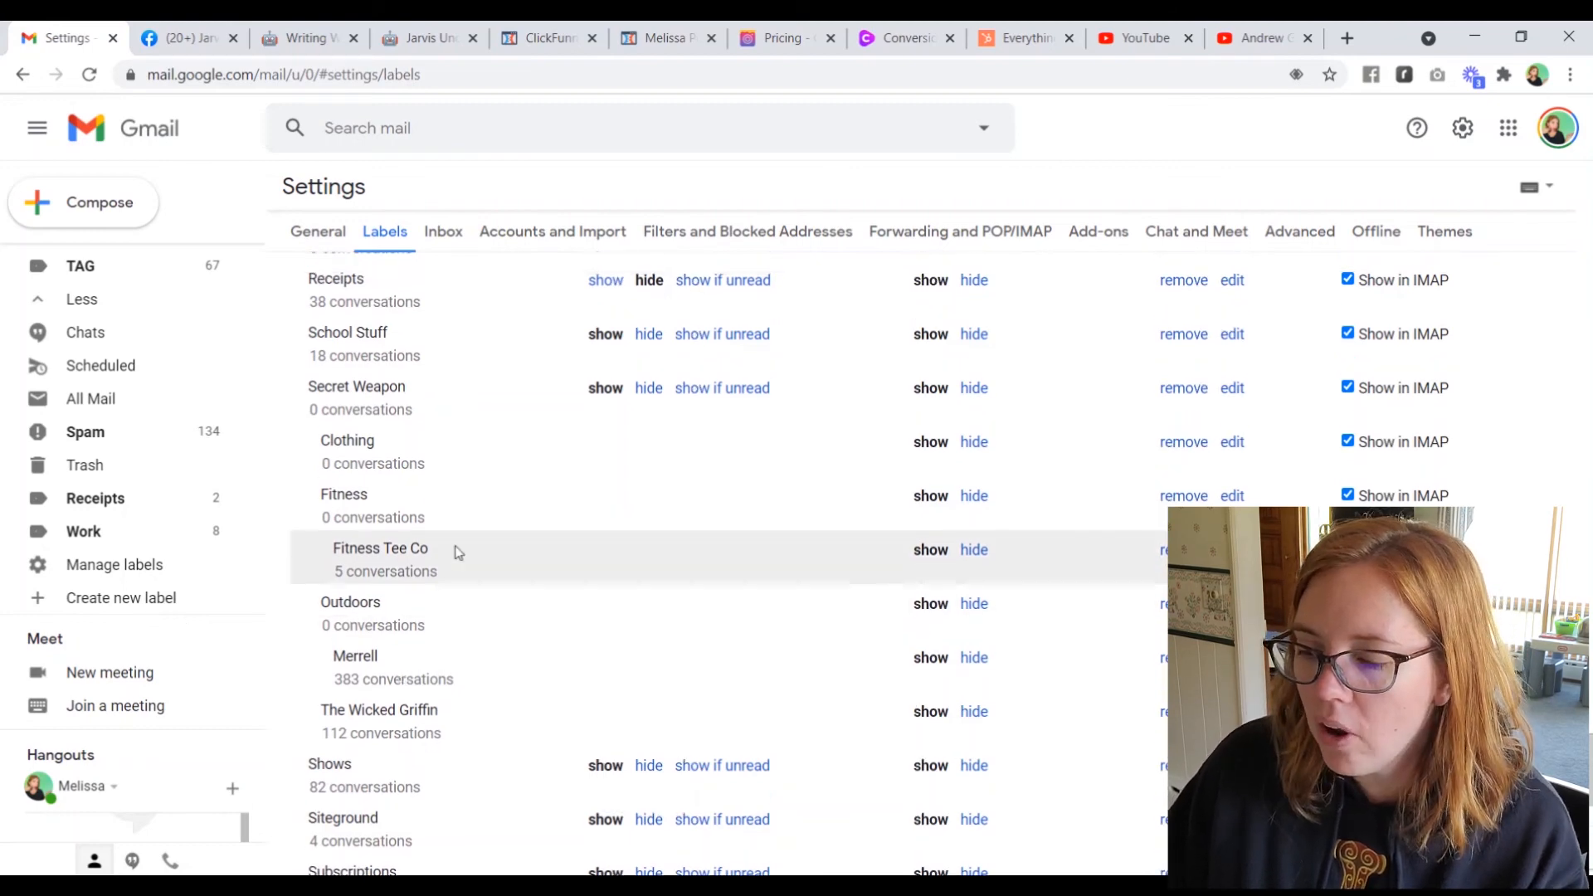
pyautogui.scroll(5, 455, 551)
pyautogui.scroll(15, 121, 498)
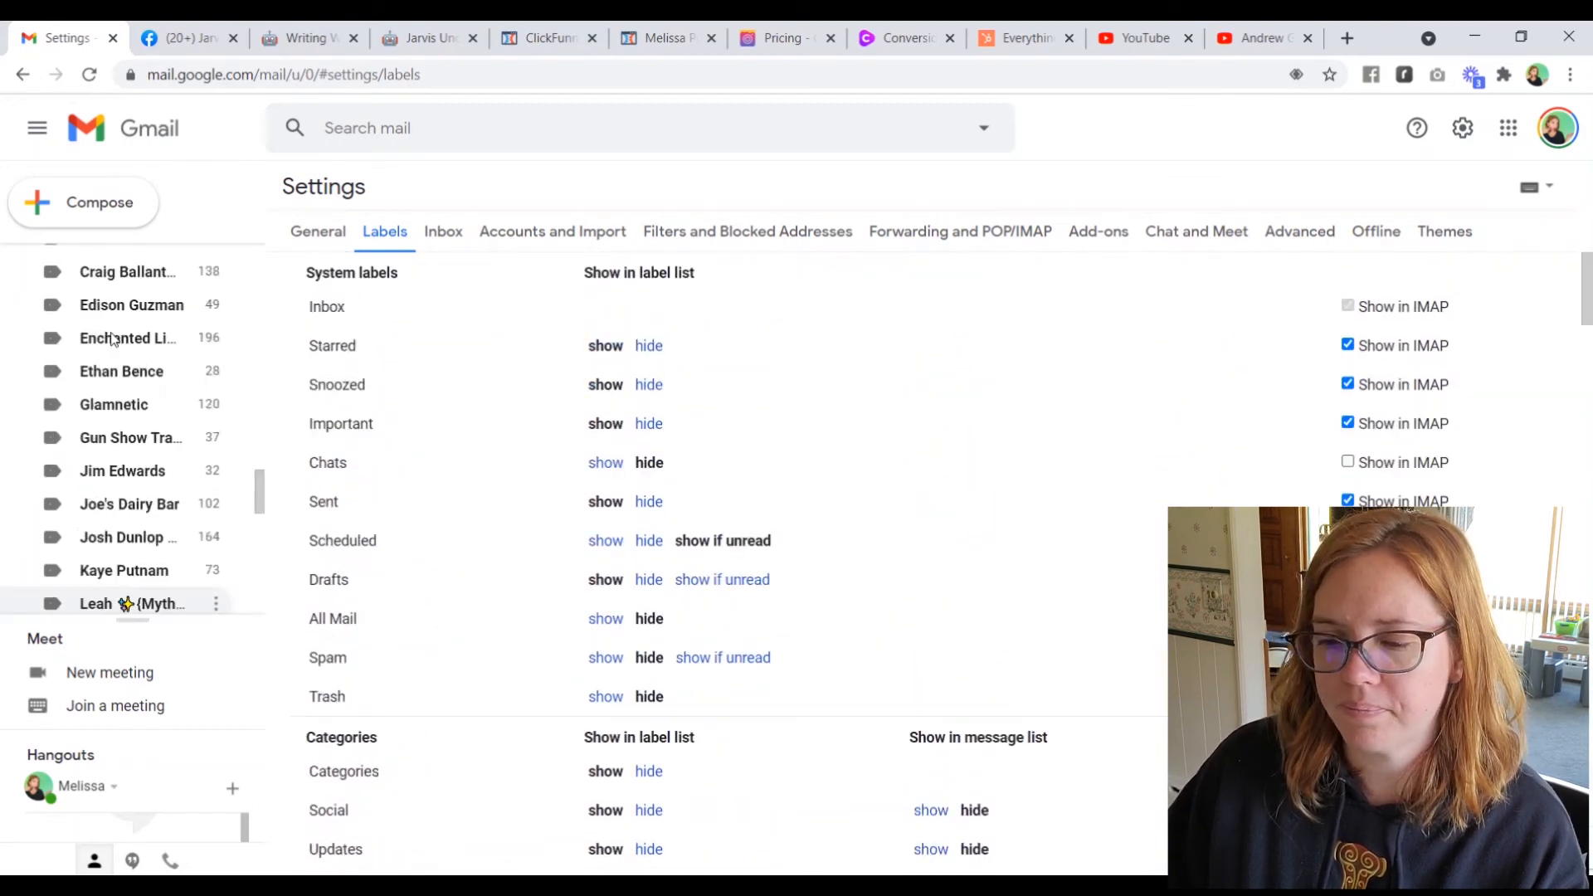
pyautogui.click(121, 272)
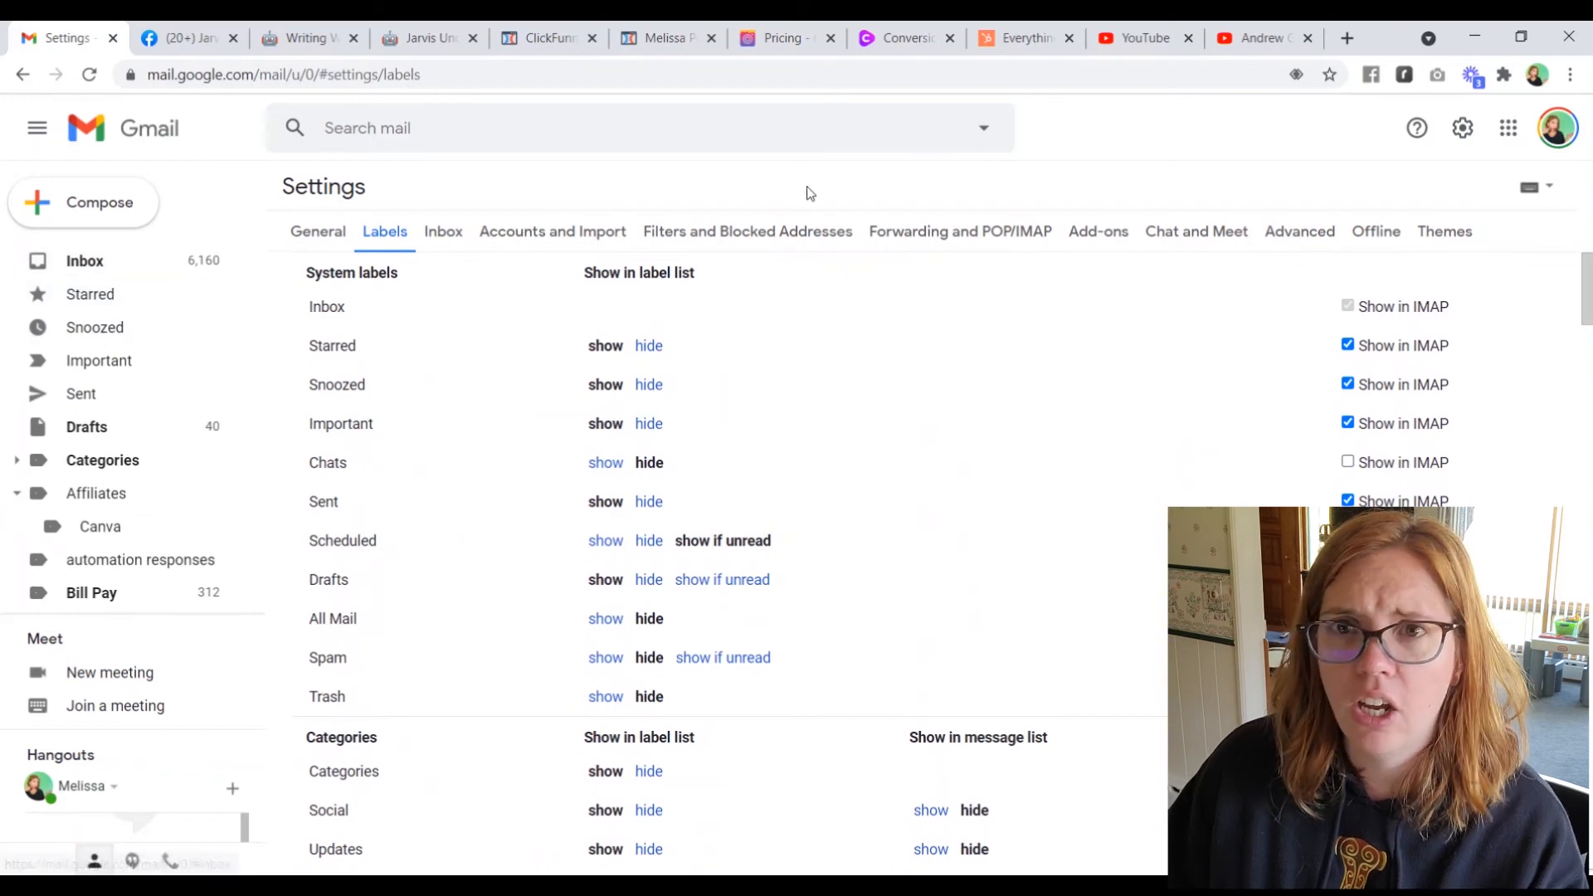